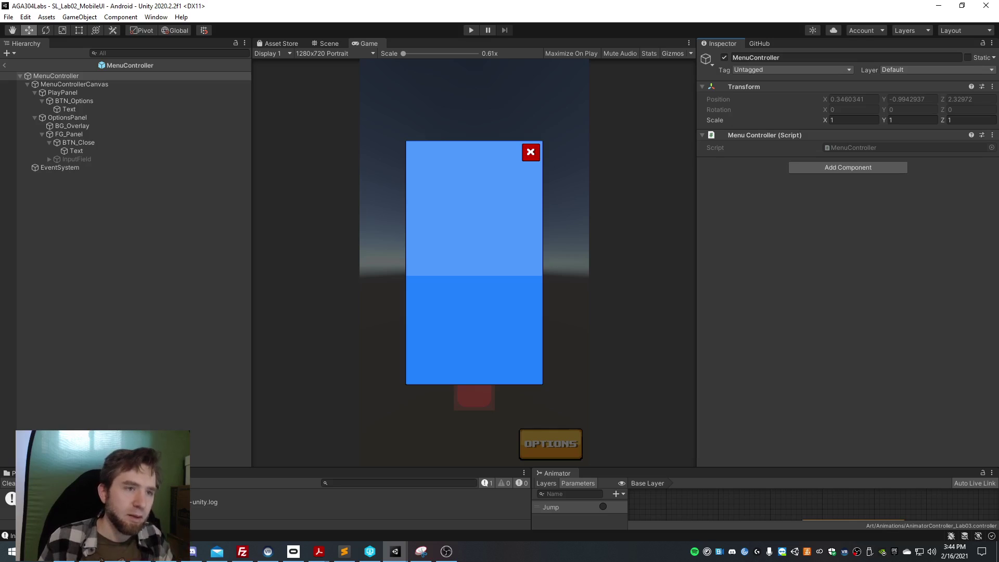
# Examine the root MenuController object and the kinds of UI elements that can be added under it
pyautogui.click(183, 77)
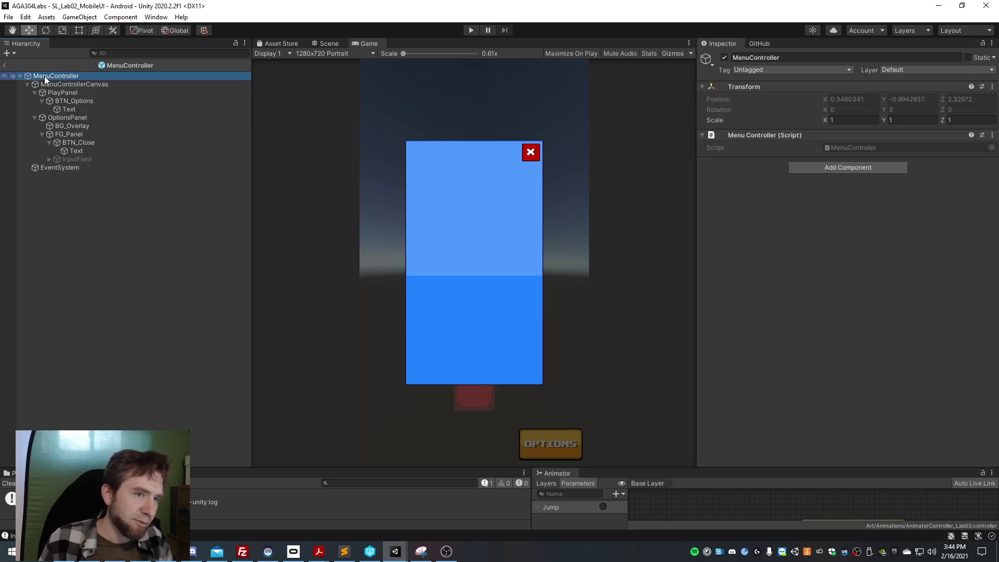
pyautogui.click(108, 86)
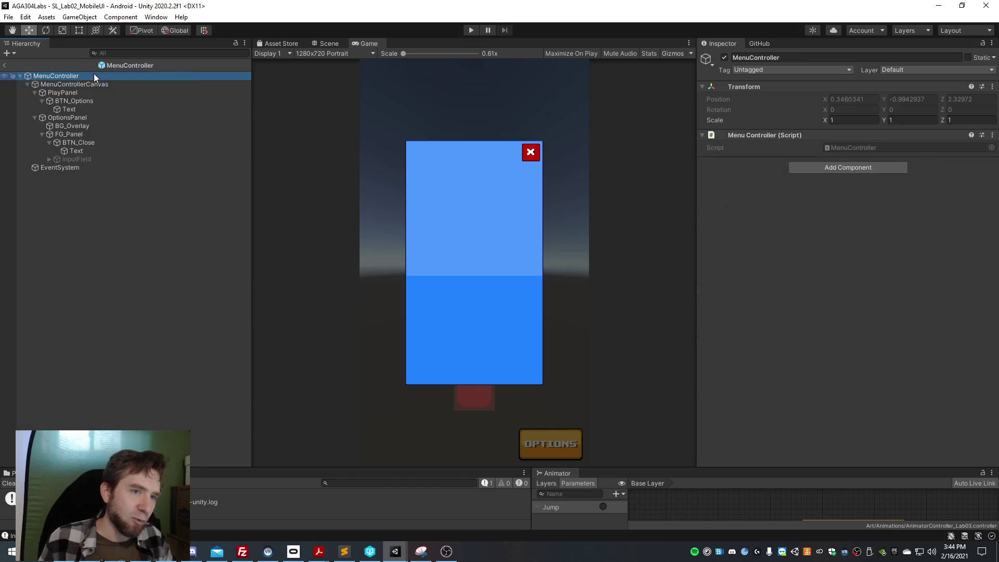
pyautogui.rightClick(94, 75)
pyautogui.moveTo(135, 277)
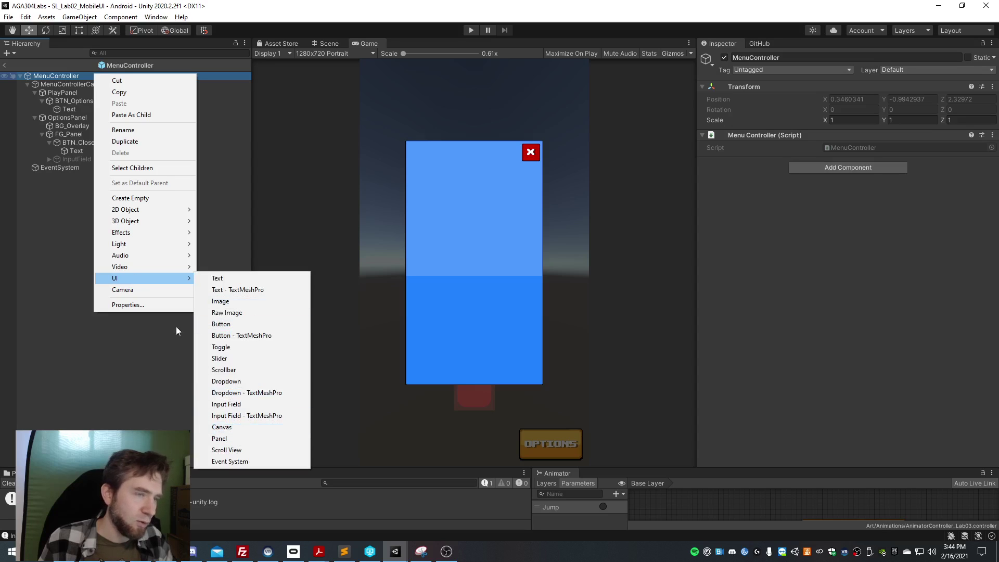
# Review the components of MenuControllerCanvas, including its Canvas and Rect Transform settings, and leave them all collapsed
pyautogui.click(67, 85)
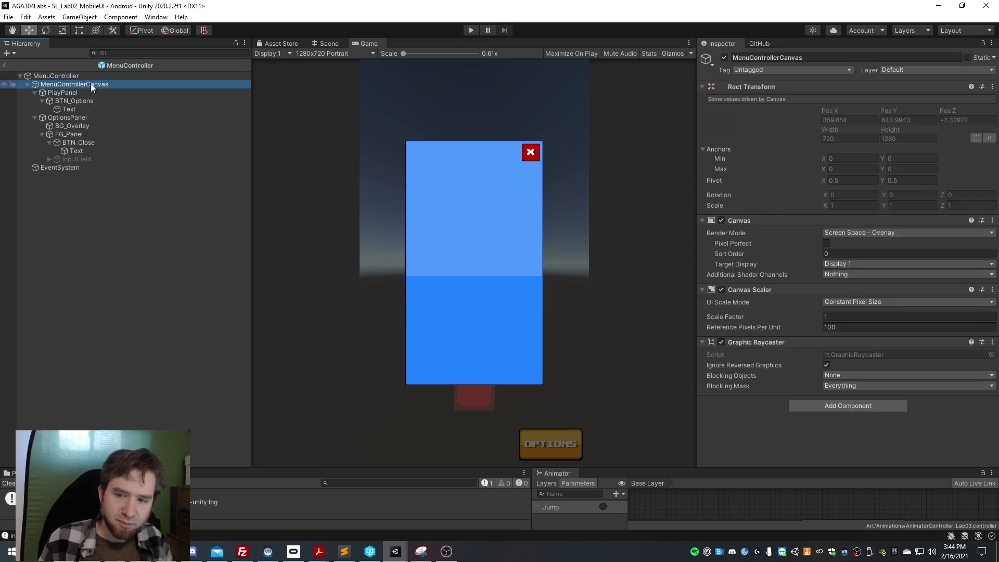
pyautogui.click(764, 87)
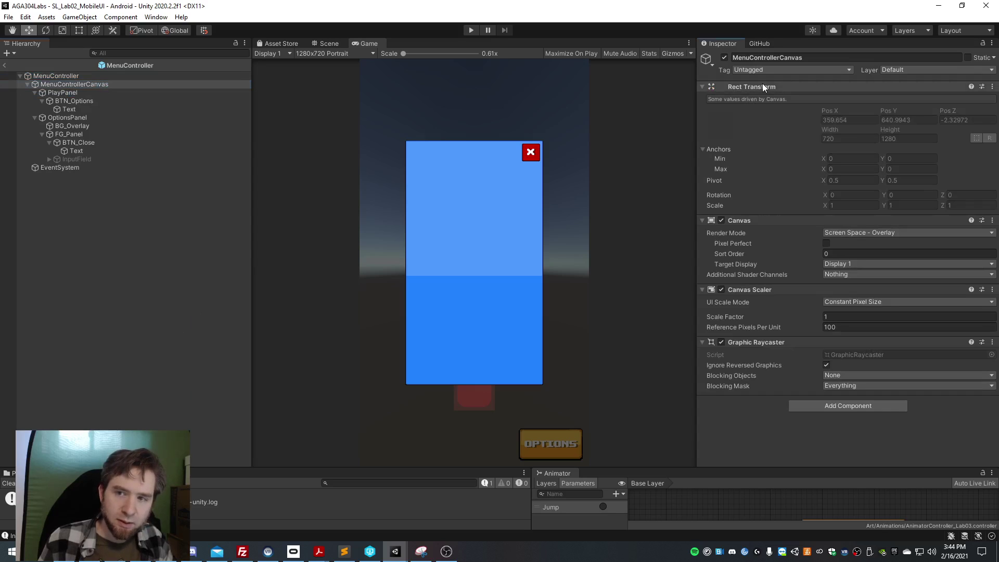
pyautogui.click(701, 87)
pyautogui.click(701, 99)
pyautogui.click(702, 109)
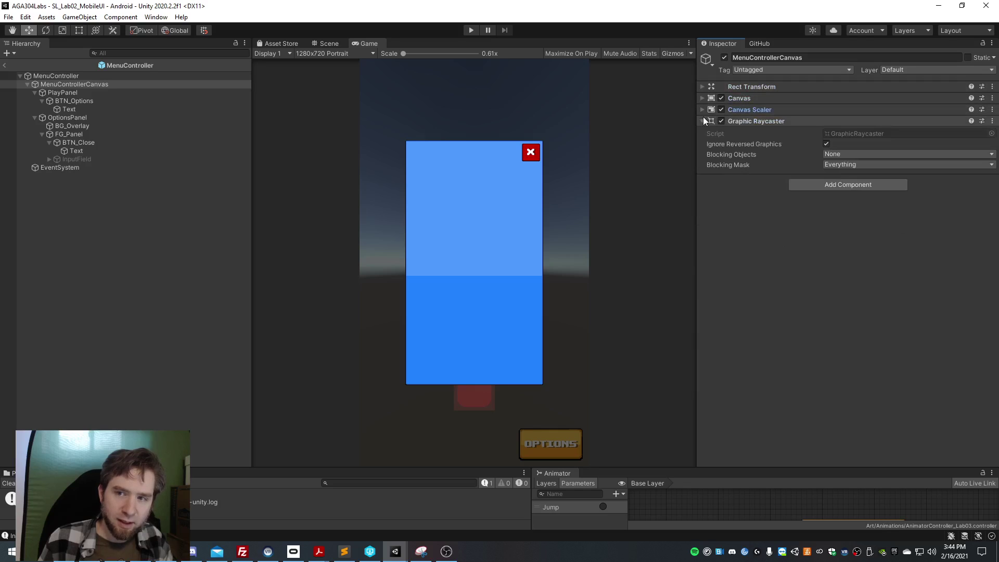
pyautogui.click(702, 121)
pyautogui.click(703, 97)
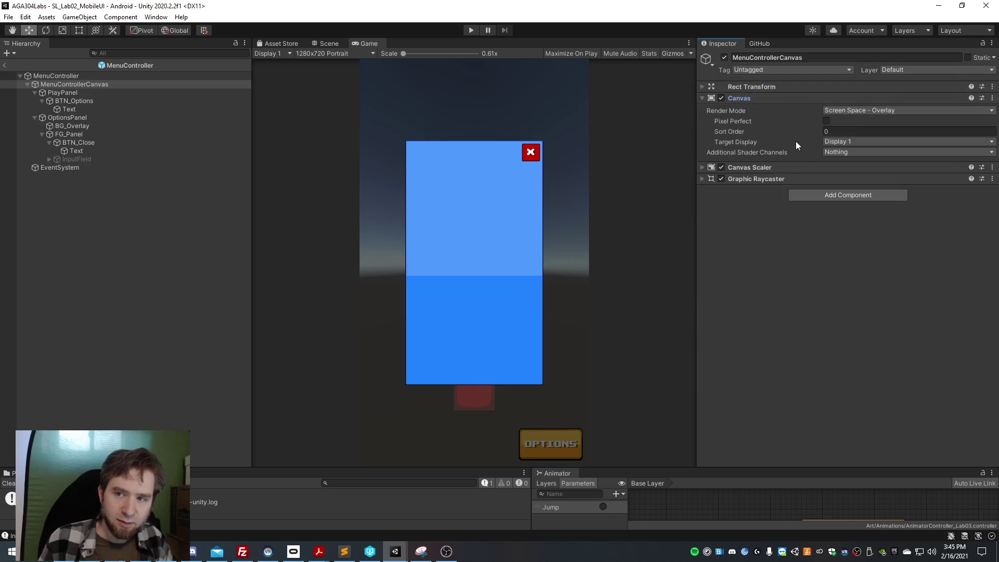
pyautogui.click(702, 96)
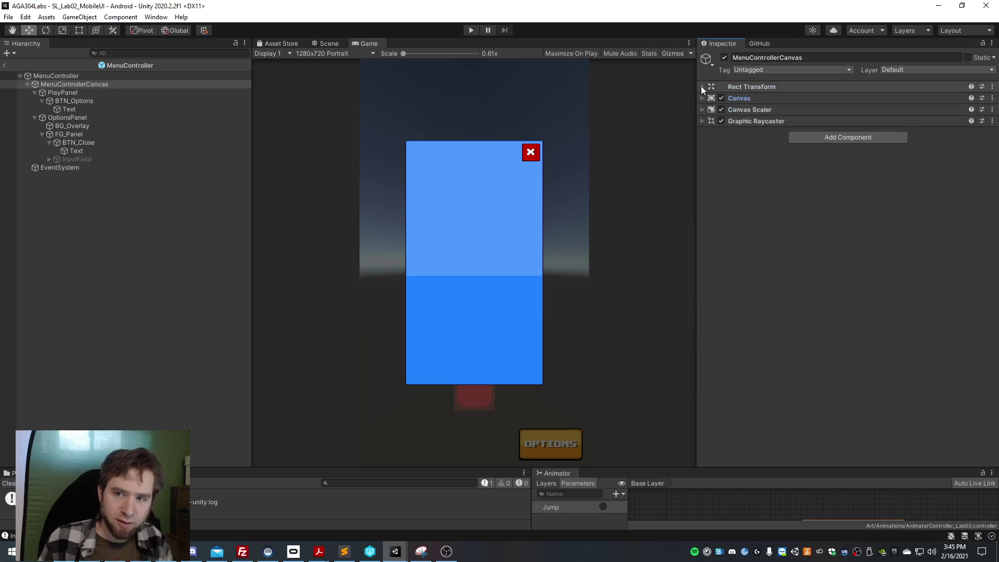
pyautogui.click(701, 87)
pyautogui.click(702, 86)
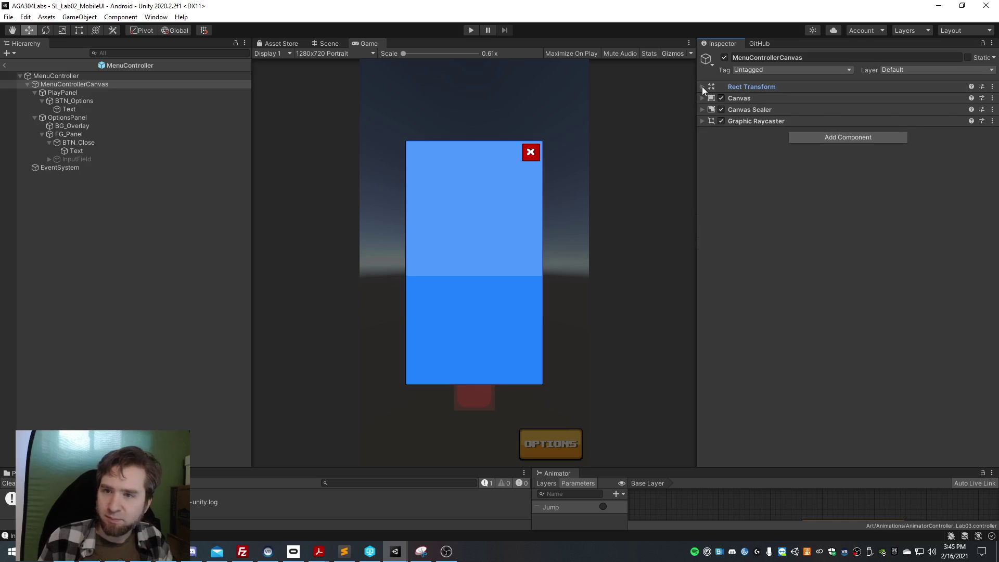
# Collapse the PlayPanel and OptionsPanel branches in the hierarchy
pyautogui.click(78, 94)
pyautogui.press('Left')
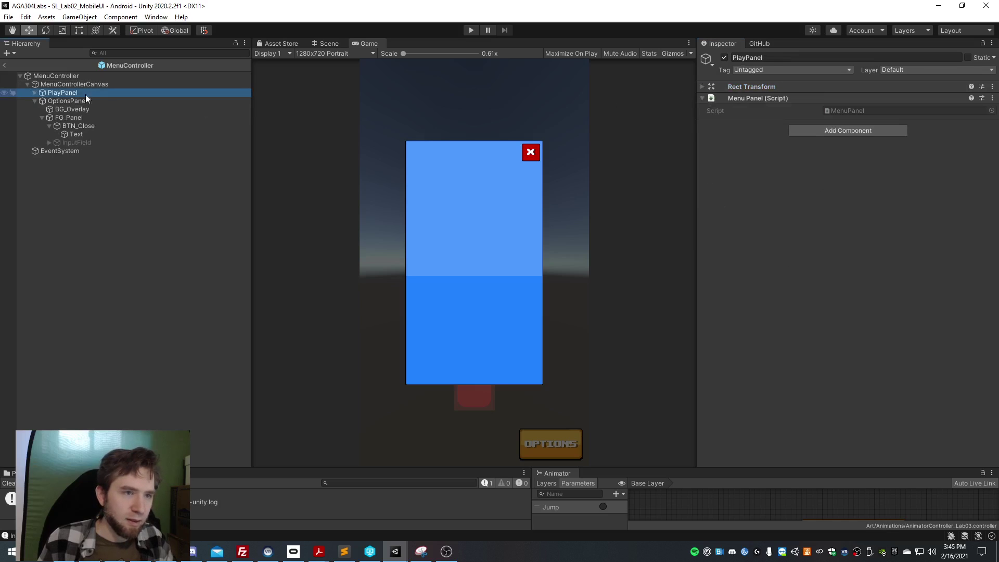
pyautogui.press('Down')
pyautogui.press('Left')
# Compare the components on PlayPanel and OptionsPanel and look at the creation options for MenuControllerCanvas
pyautogui.click(120, 84)
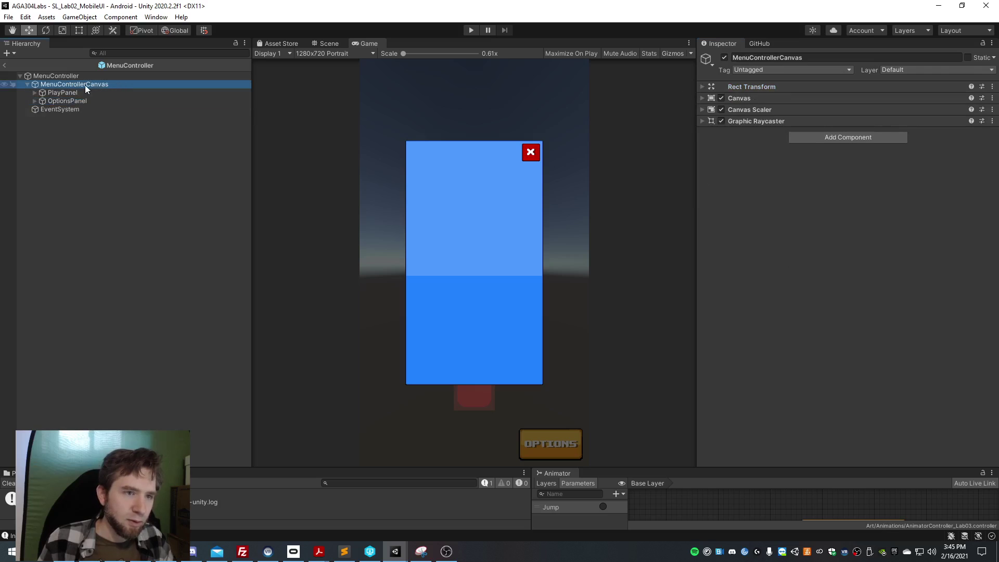
pyautogui.click(51, 89)
pyautogui.press('Down')
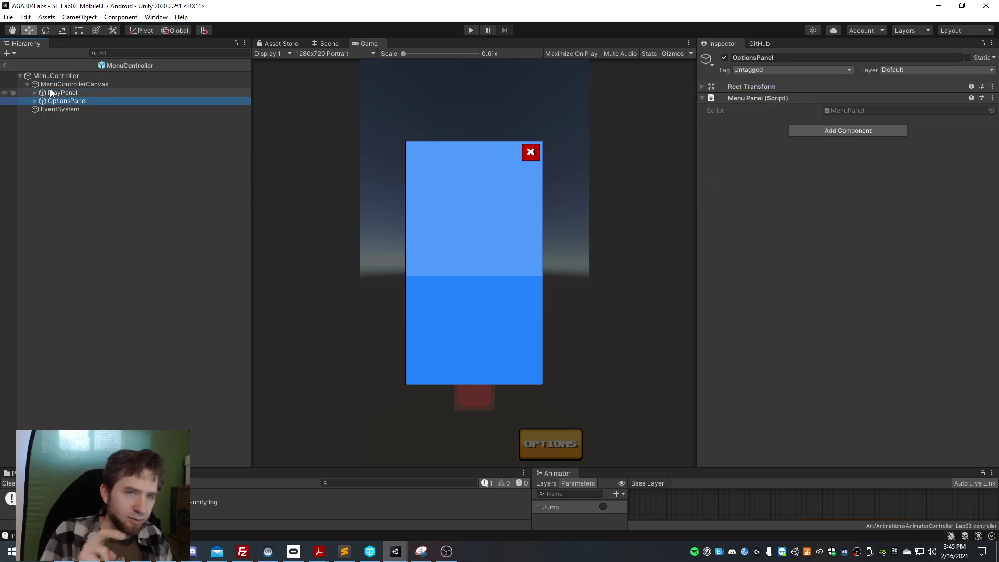
pyautogui.press('Up')
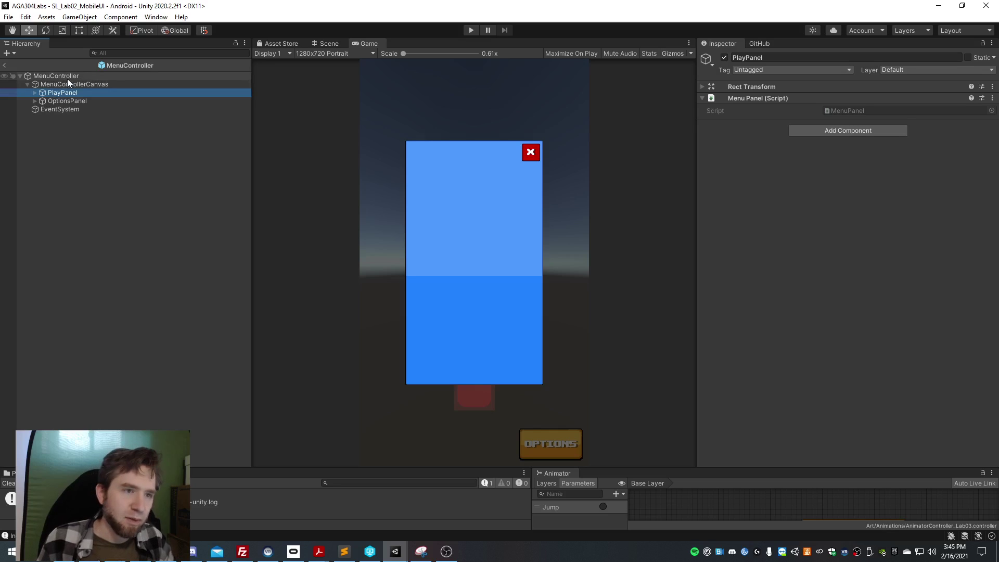
pyautogui.rightClick(65, 85)
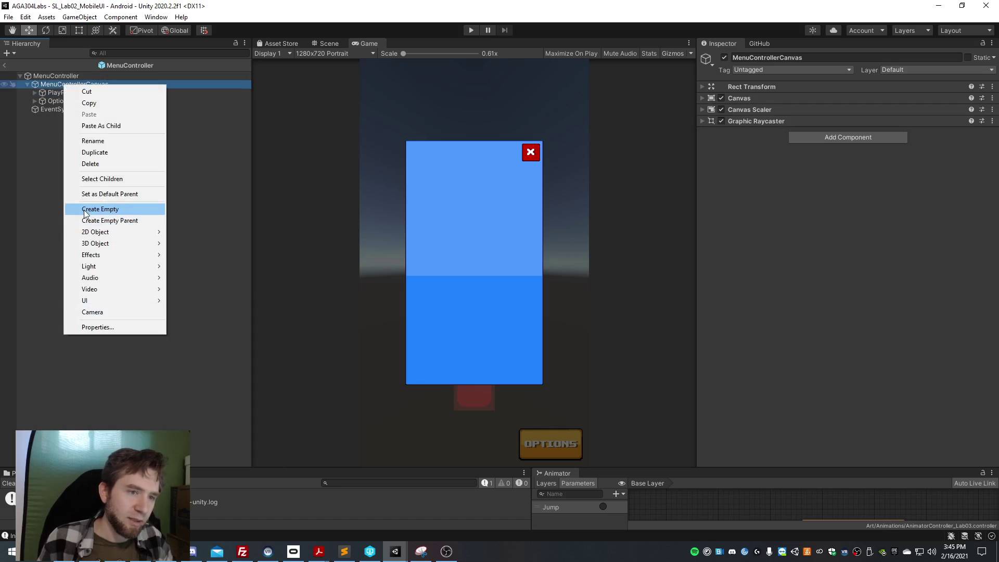
# Select PlayPanel and OptionsPanel together and examine their shared anchor preset and Rect Transform offsets
pyautogui.click(52, 92)
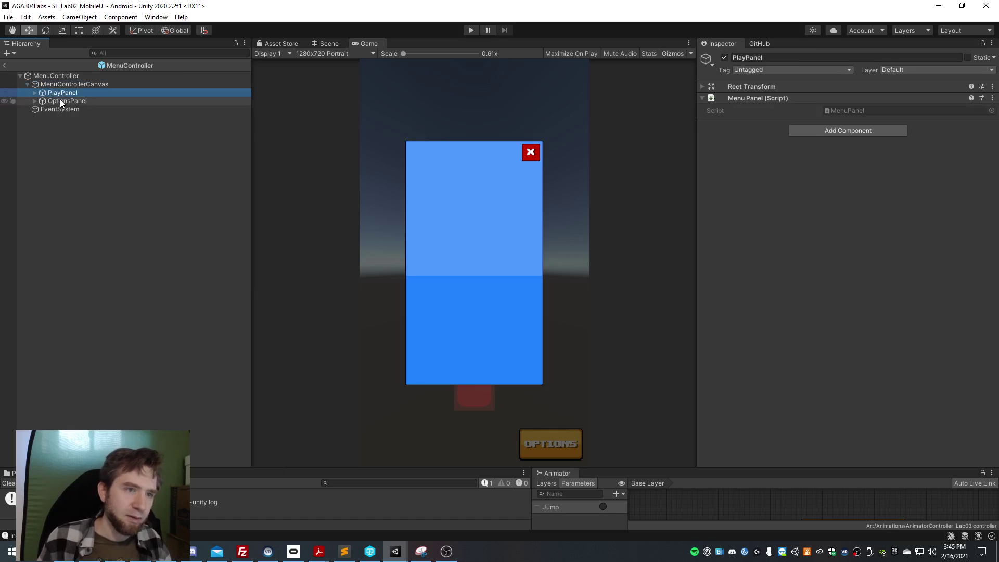
pyautogui.keyDown('shift'); pyautogui.click(61, 99); pyautogui.keyUp('shift')
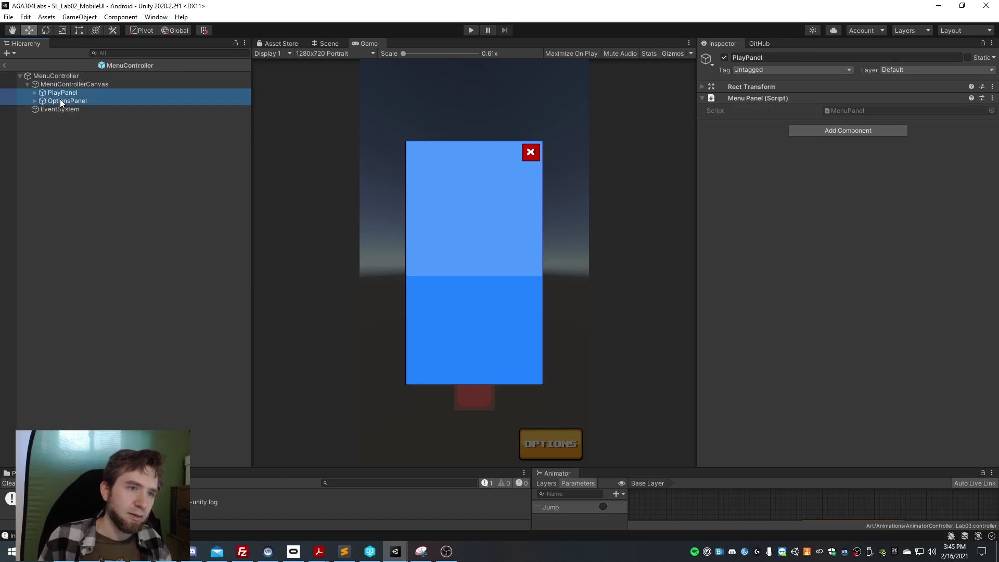
pyautogui.click(706, 87)
pyautogui.click(719, 116)
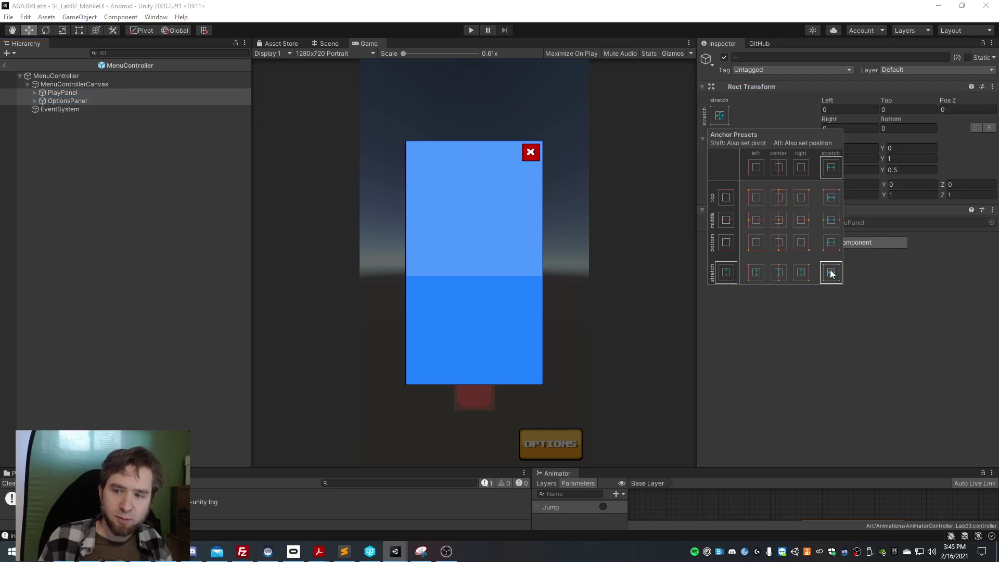
pyautogui.click(839, 104)
pyautogui.click(838, 106)
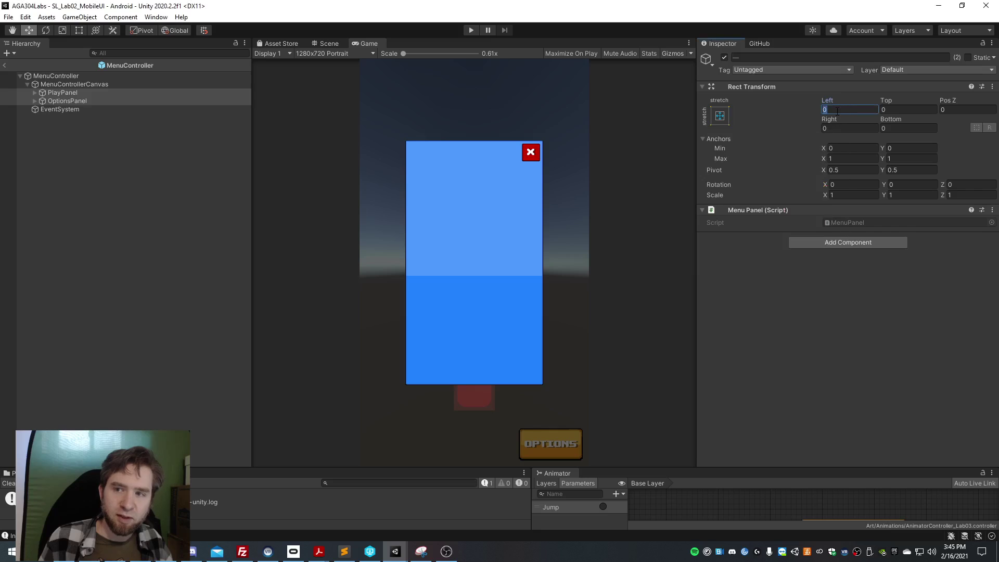
pyautogui.press('Tab')
pyautogui.press('Tab')
pyautogui.press('Tab')
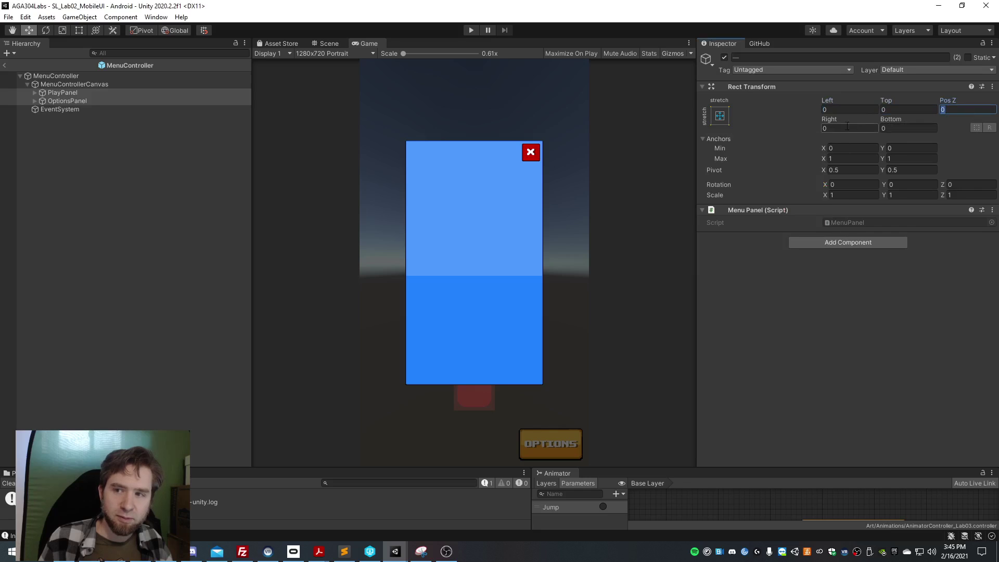
pyautogui.press('Tab')
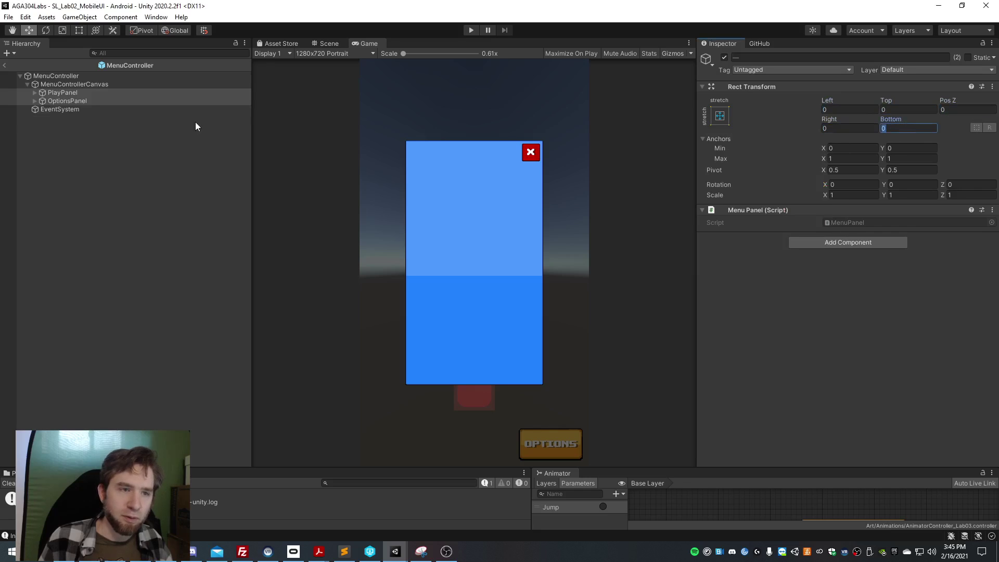
# Frame both selected panels in the Scene view and activate the Rect tool to show their bounds
pyautogui.click(326, 43)
pyautogui.press('f')
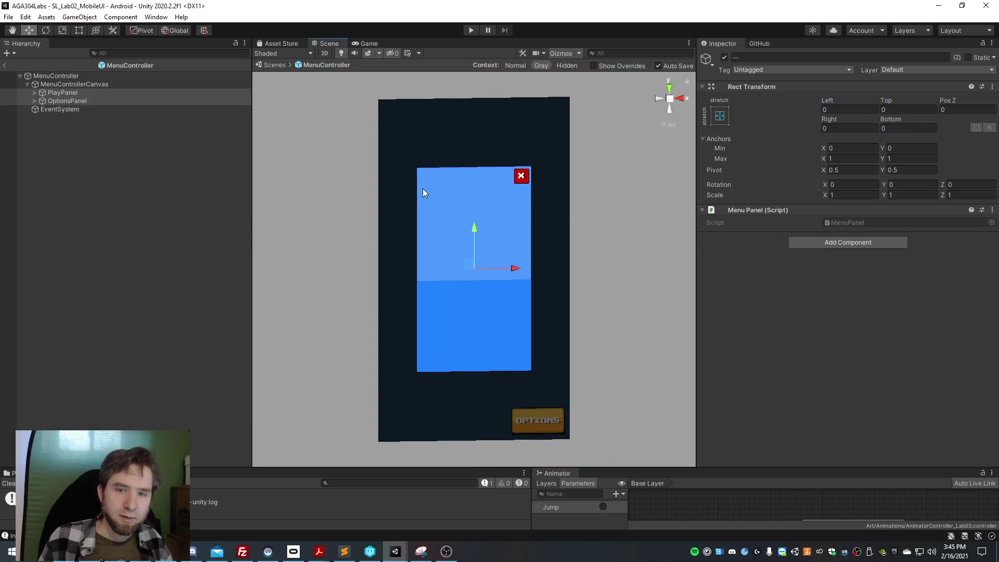
pyautogui.press('t')
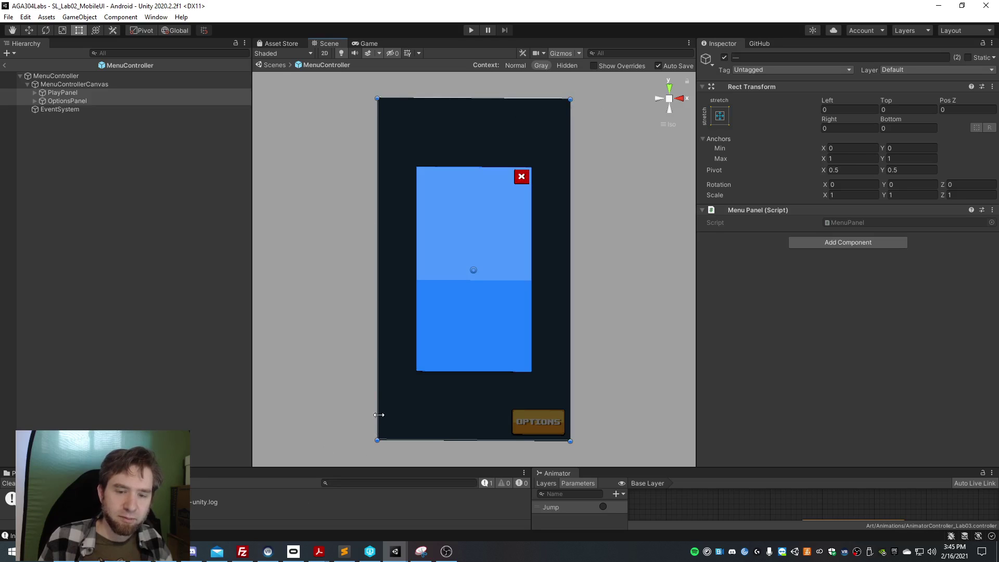
# Review the available Game view resolutions and preview the menu at 16:9 Portrait
pyautogui.click(370, 45)
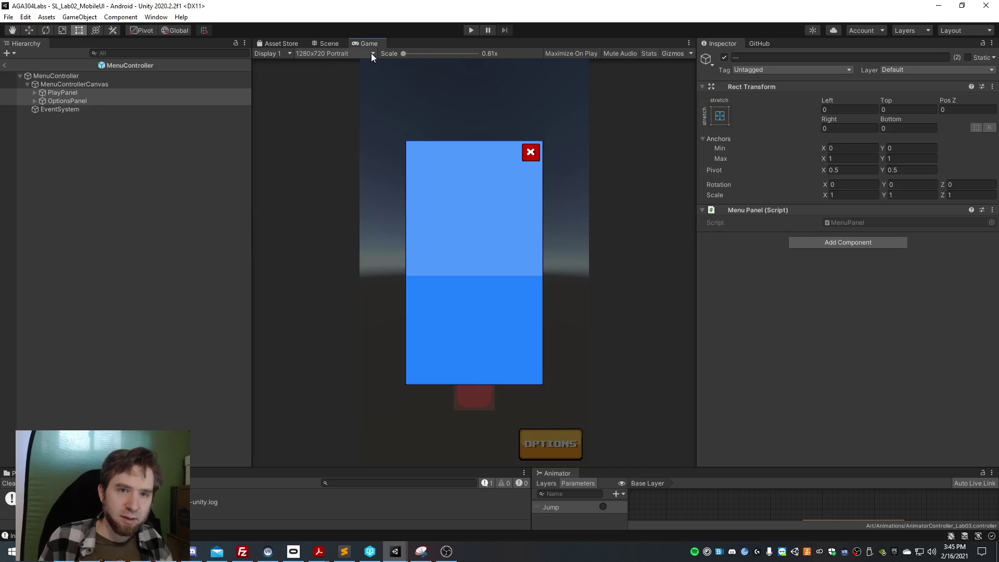
pyautogui.click(371, 54)
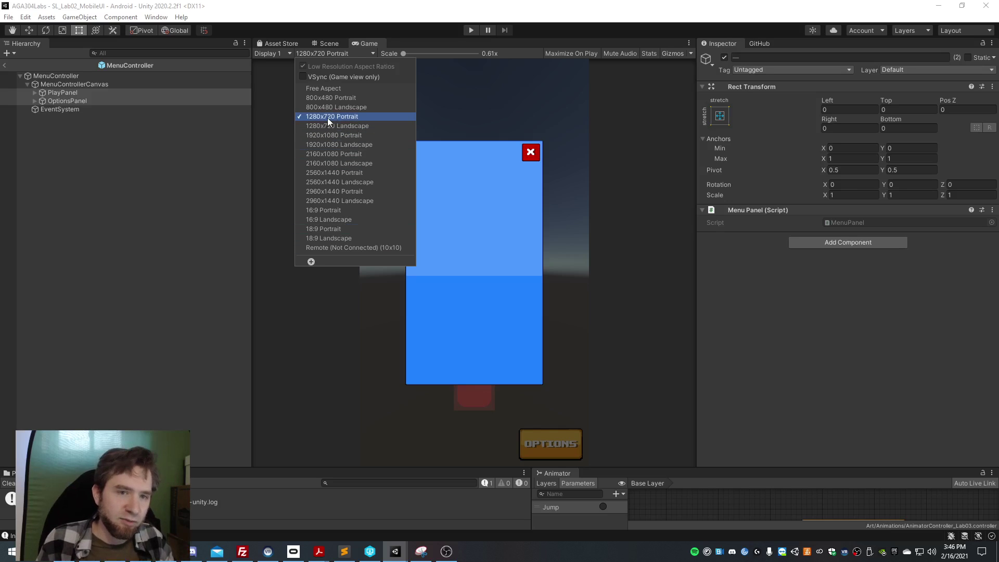
pyautogui.click(549, 342)
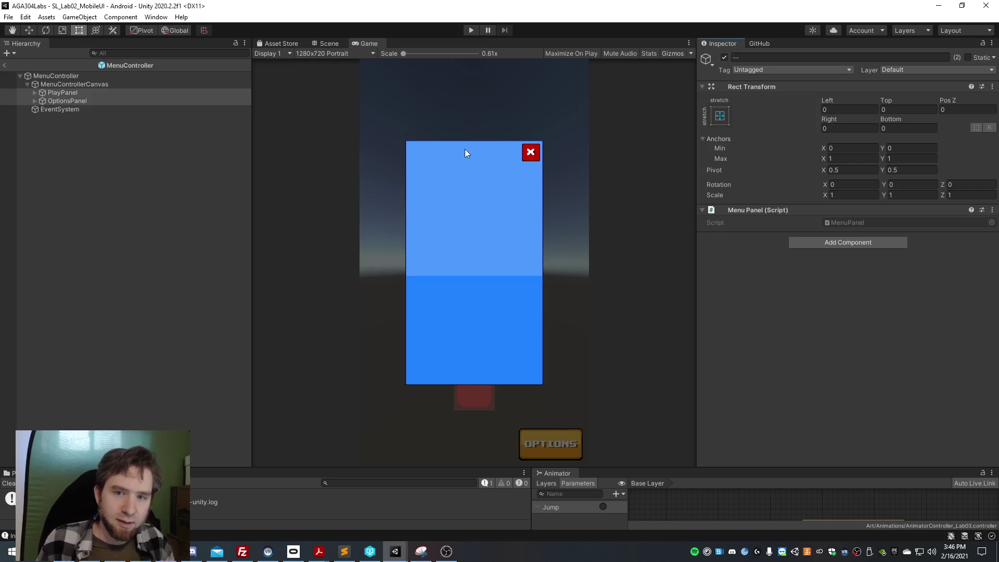
pyautogui.click(373, 54)
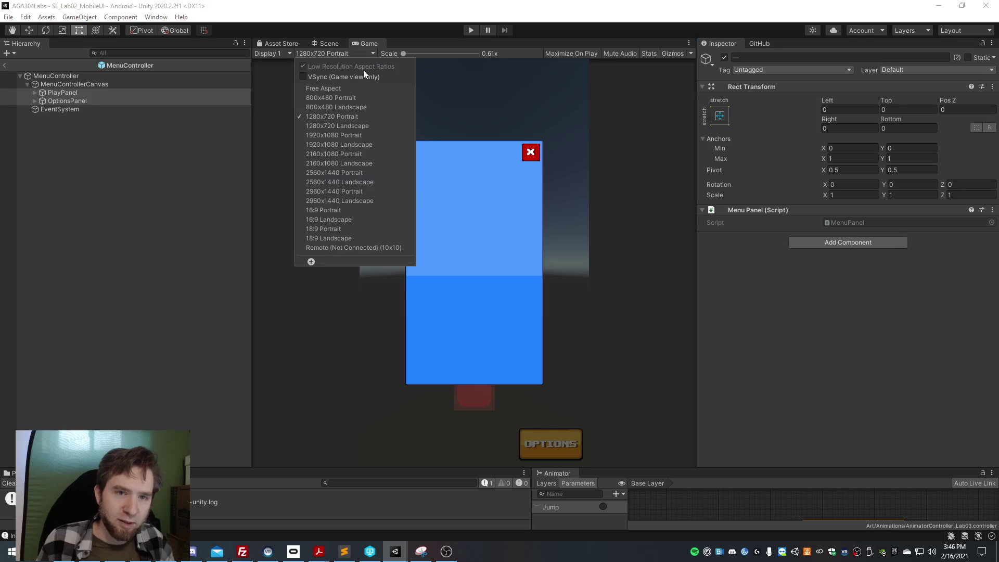
pyautogui.click(349, 209)
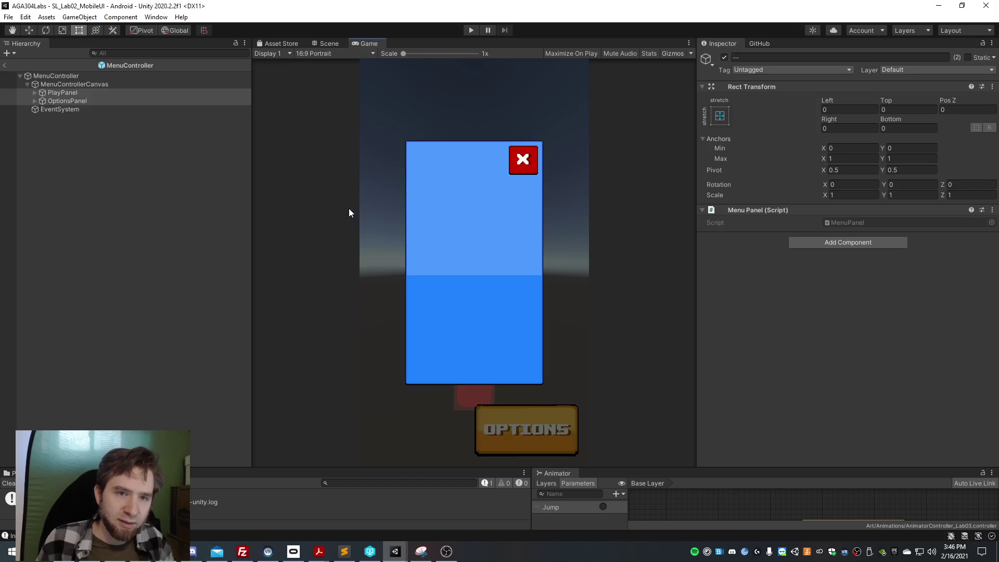
# Set the Game view to Free Aspect and widen it slightly to test how the menu panels stretch
pyautogui.click(365, 54)
pyautogui.click(332, 88)
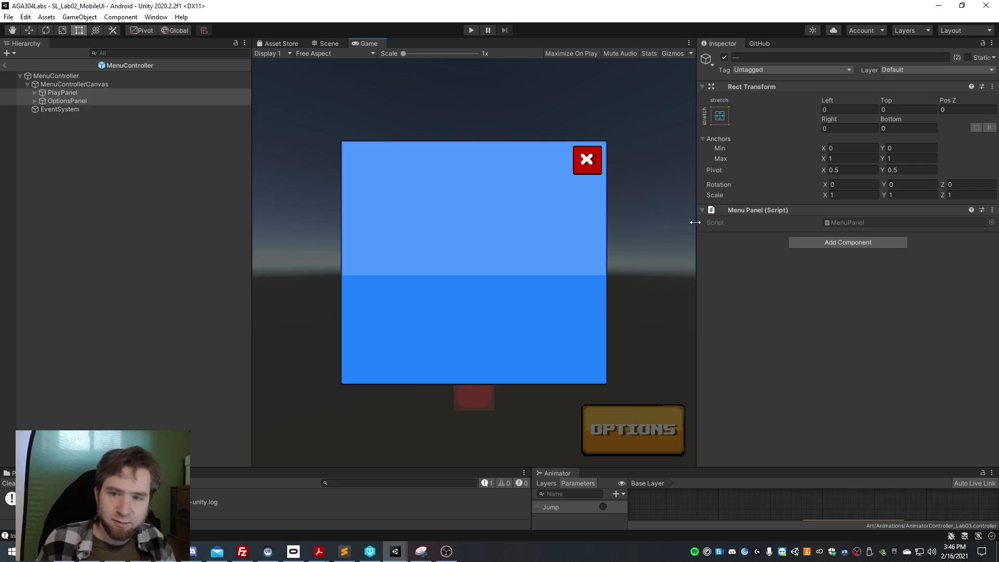
pyautogui.moveTo(698, 226); pyautogui.dragTo(712, 241)
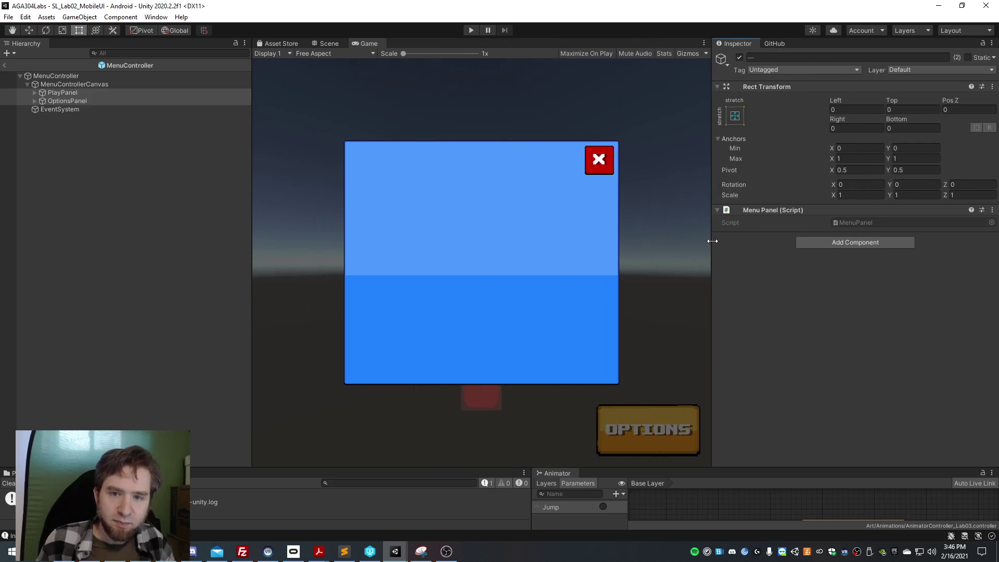
# Examine the resized PlayPanel and OptionsPanel from several distances and angles in the Scene view
pyautogui.click(329, 43)
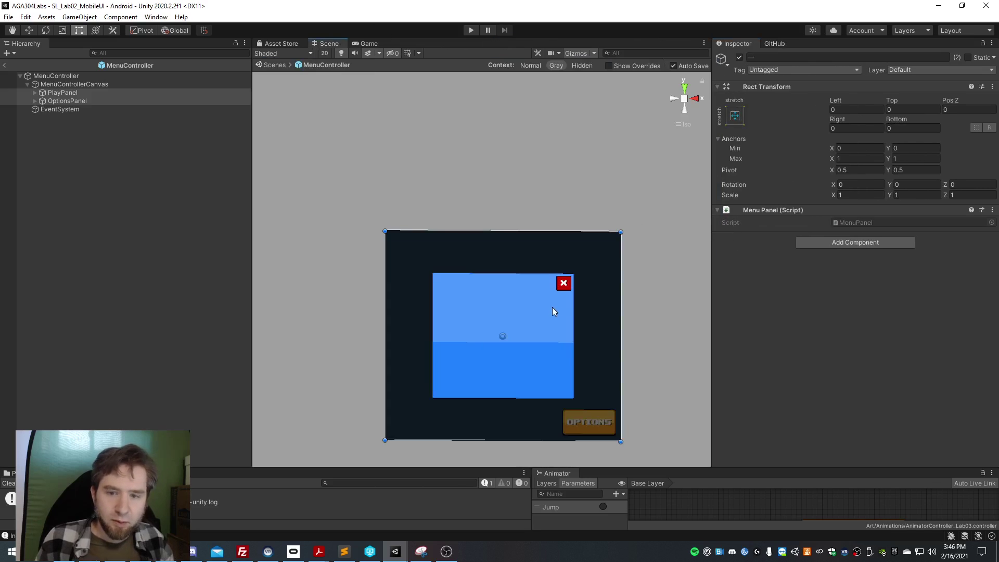
pyautogui.scroll(5, 549, 302)
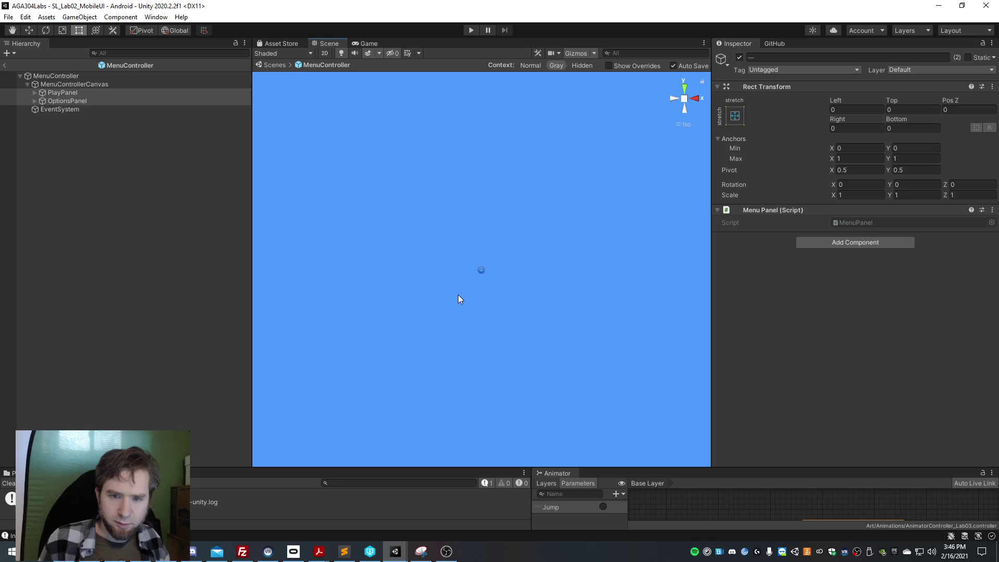
pyautogui.keyDown('alt'); pyautogui.moveTo(458, 295); pyautogui.dragTo(598, 312); pyautogui.keyUp('alt')
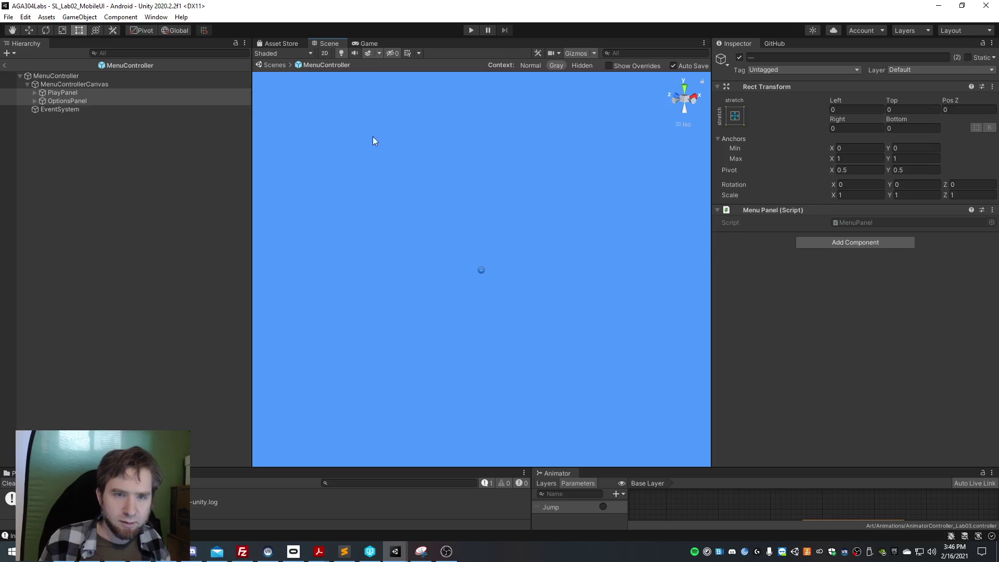
pyautogui.keyDown('alt'); pyautogui.moveTo(375, 140); pyautogui.dragTo(380, 332); pyautogui.keyUp('alt')
# Inspect the OptionsPanel, PlayPanel and MenuControllerCanvas objects one after another to compare their Rect Transforms
pyautogui.keyDown('ctrl'); pyautogui.click(123, 99); pyautogui.keyUp('ctrl')
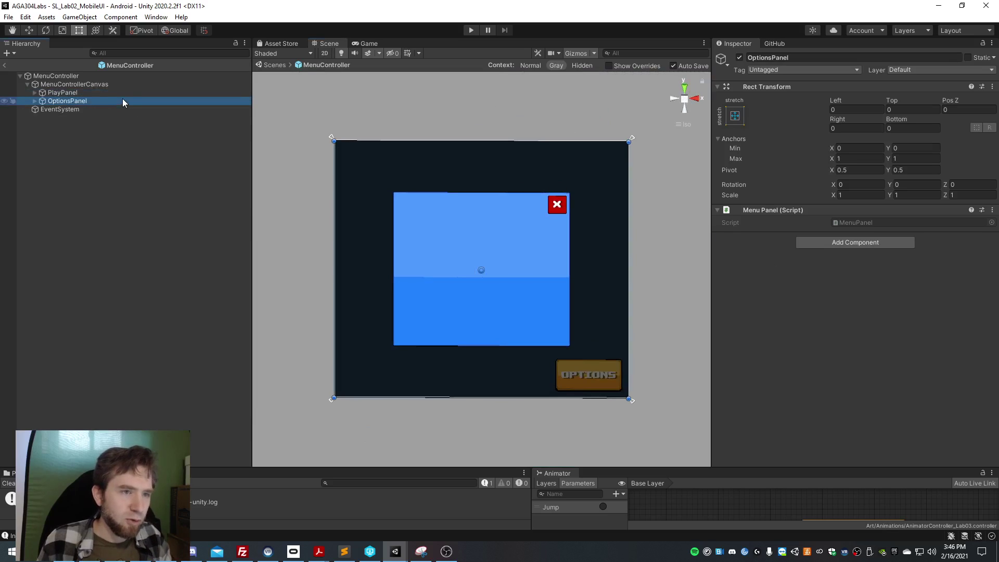
pyautogui.click(83, 100)
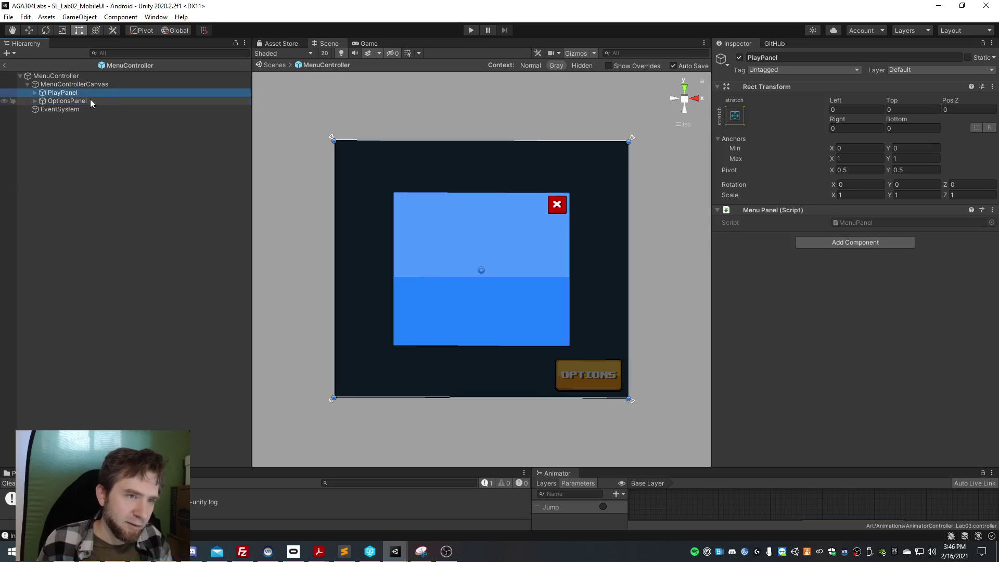
pyautogui.rightClick(76, 84)
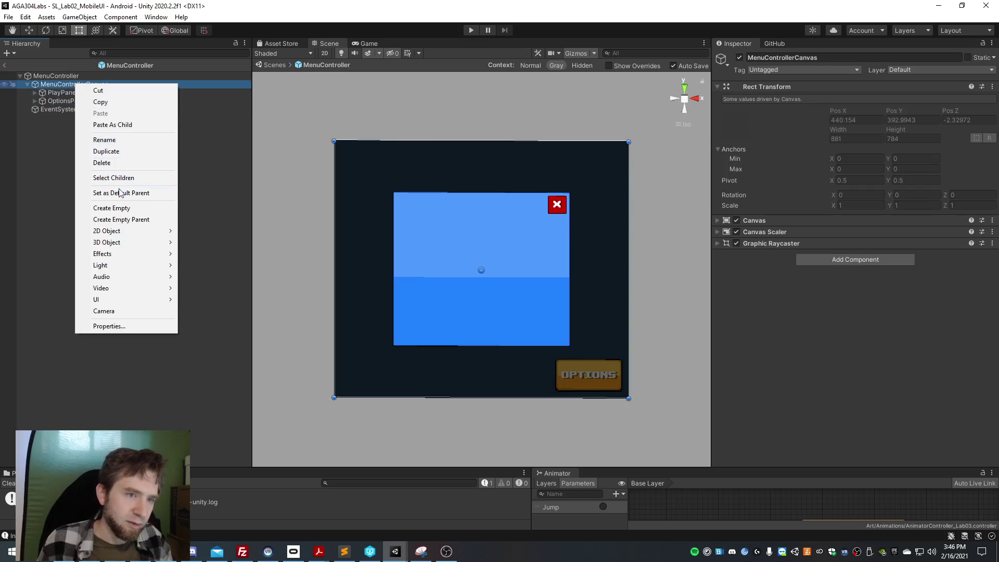
pyautogui.click(46, 124)
pyautogui.click(58, 98)
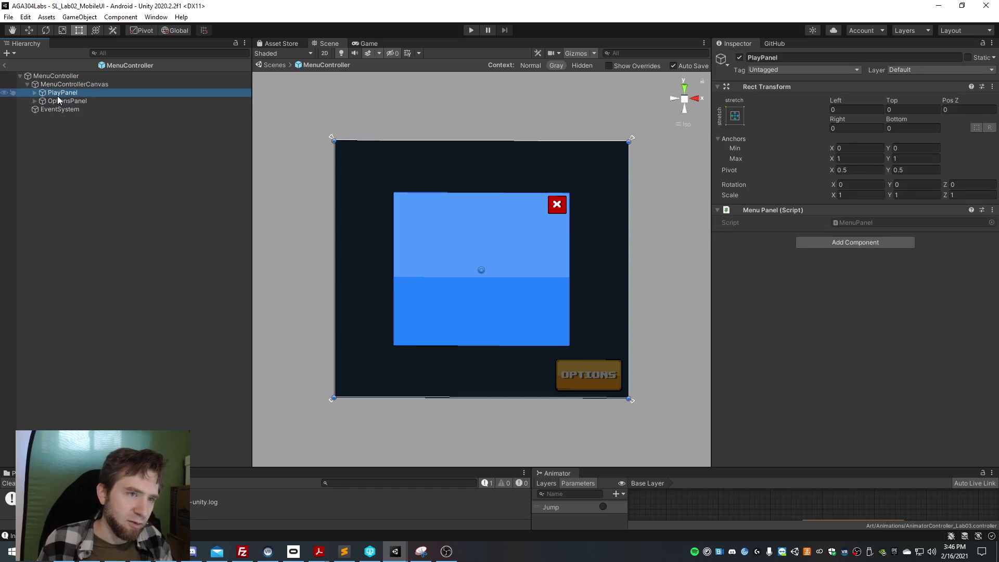
pyautogui.click(60, 85)
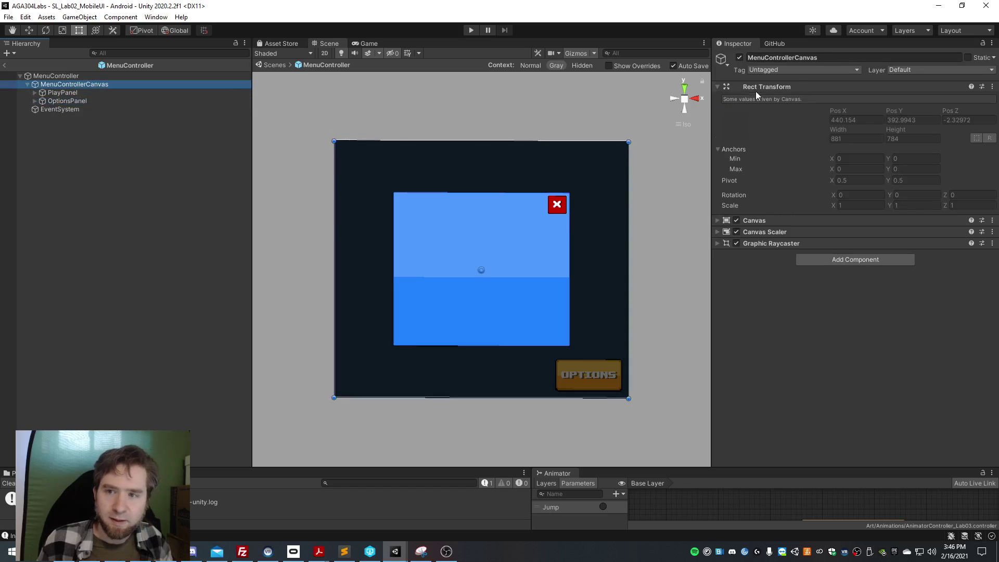
# Apply the full stretch anchor preset to PlayPanel, setting its position along with the anchors
pyautogui.press('Down')
pyautogui.click(733, 115)
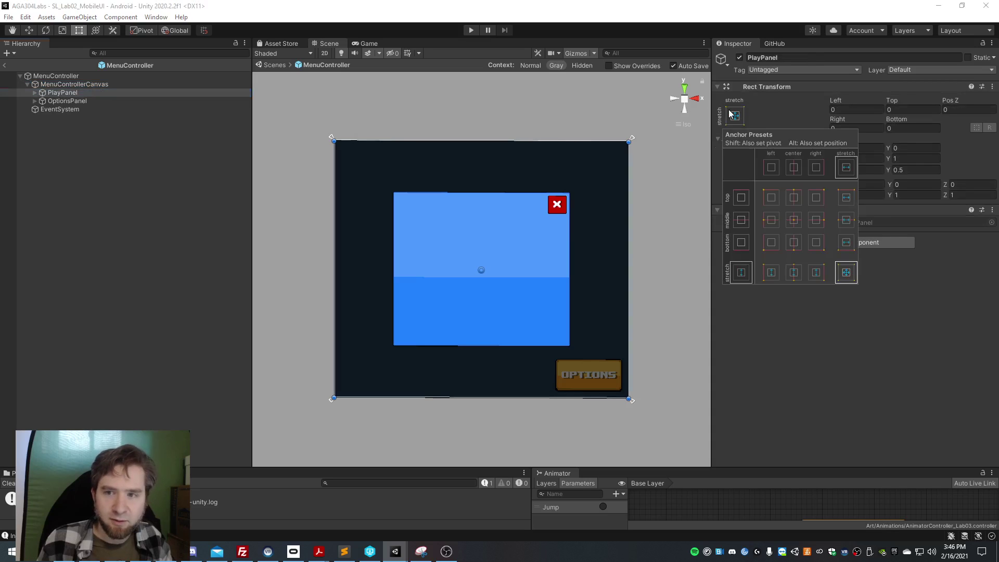
pyautogui.press('alt')
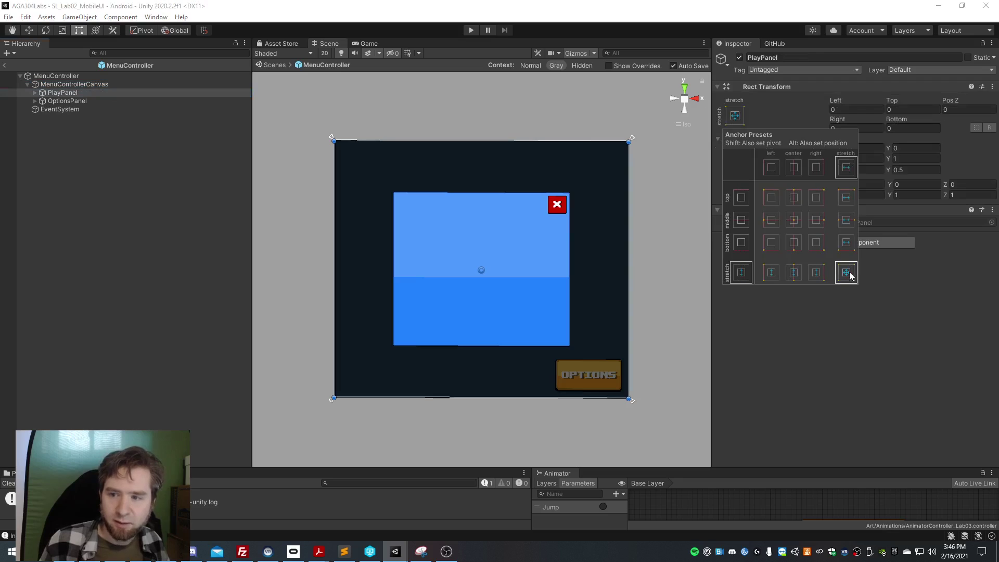
pyautogui.click(847, 272)
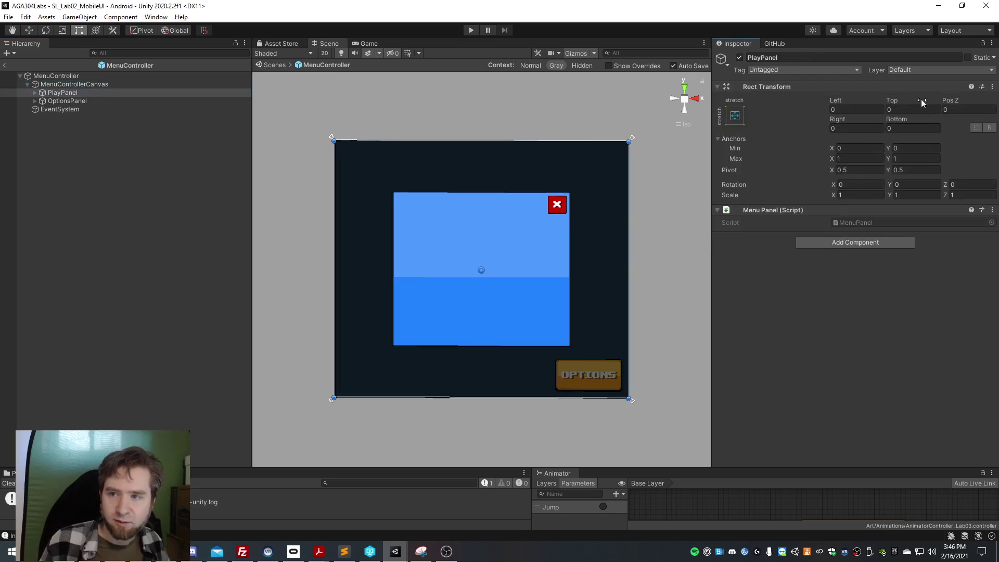
# Expand PlayPanel in the hierarchy to reveal its child objects, keeping BTN_Options collapsed
pyautogui.click(126, 92)
pyautogui.press('Right')
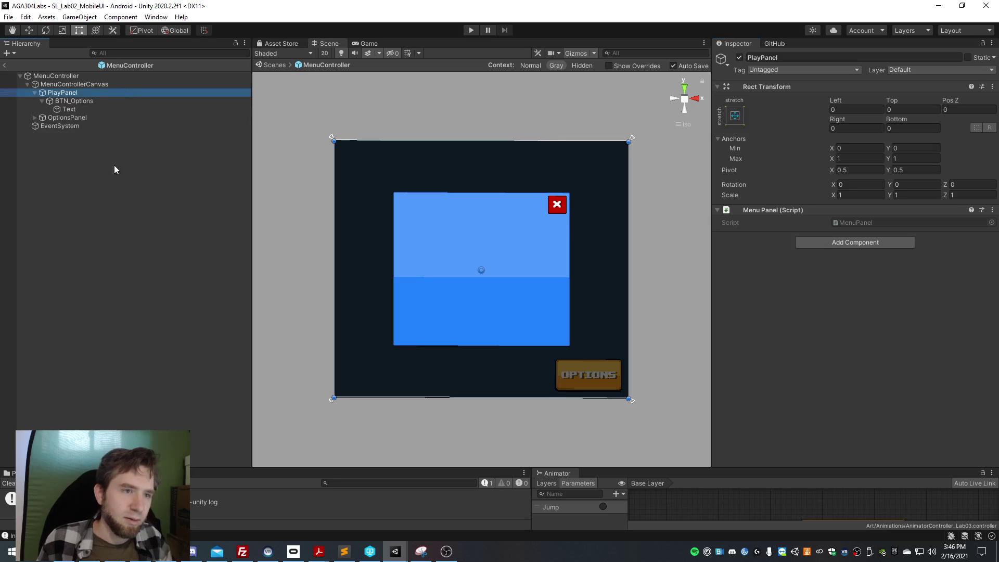
pyautogui.press('Down')
pyautogui.press('Left')
pyautogui.click(105, 92)
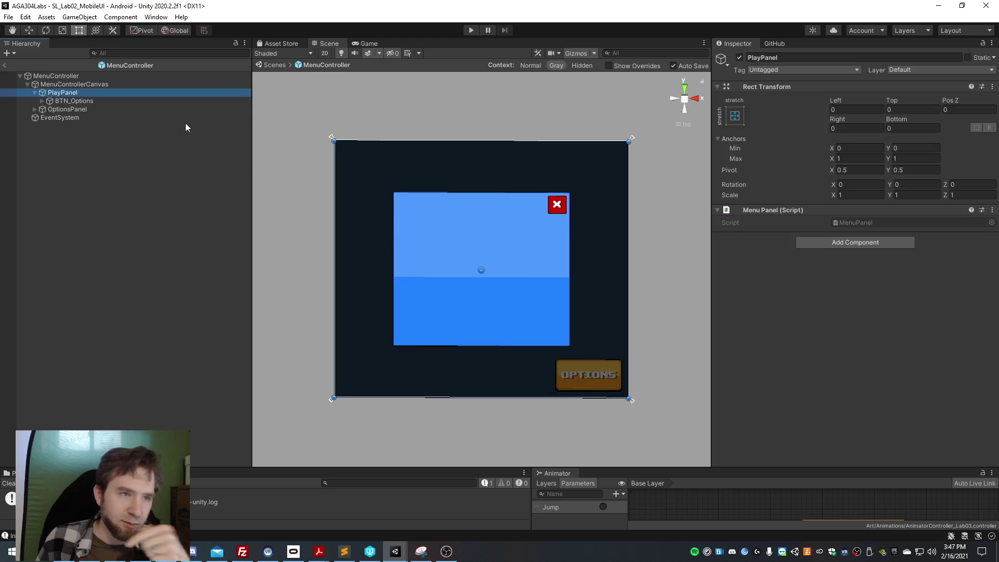
# Deactivate OptionsPanel and inspect the BTN_Options button inside PlayPanel
pyautogui.click(123, 110)
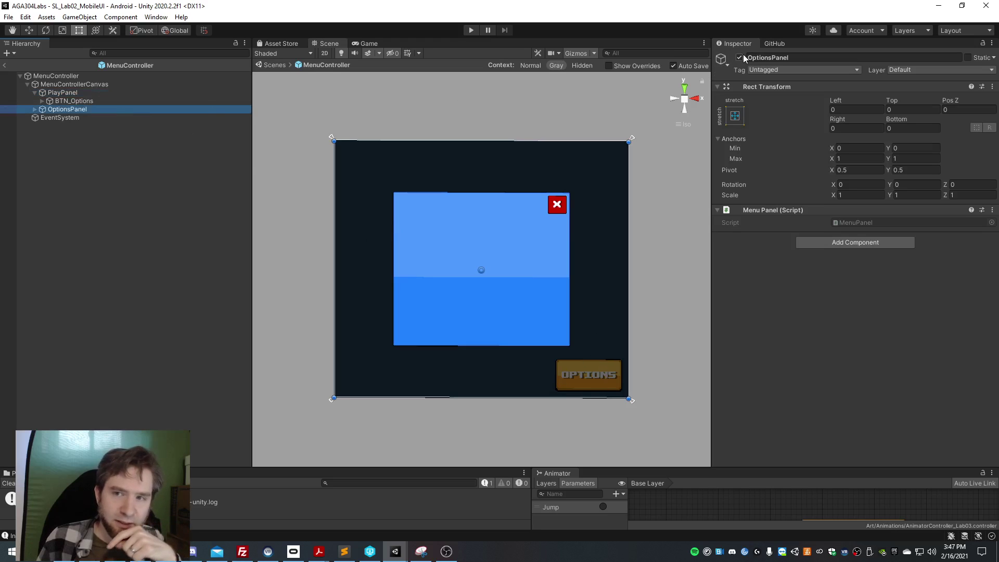
pyautogui.click(740, 57)
pyautogui.click(133, 100)
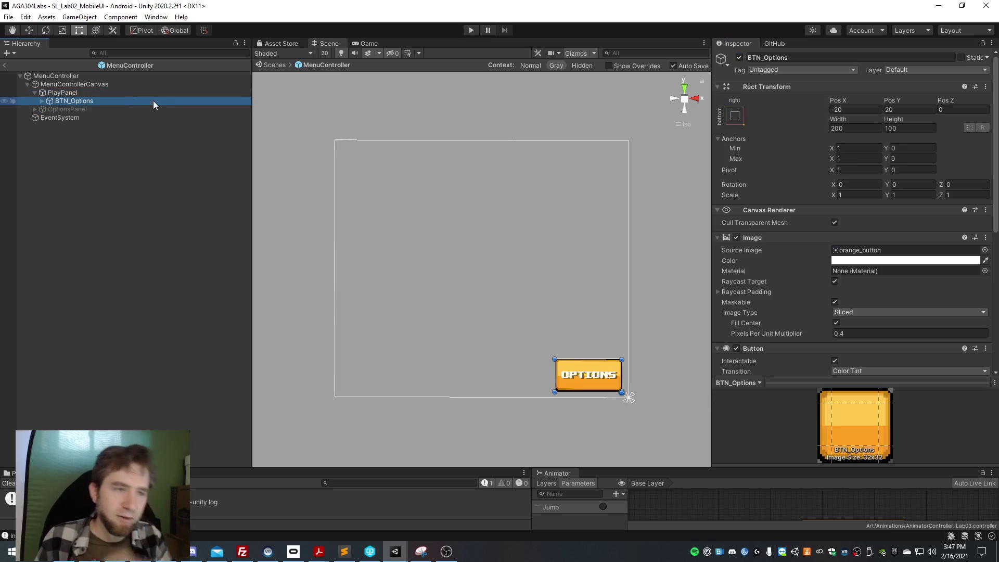
# Add a standard UI Button as a child of PlayPanel
pyautogui.rightClick(65, 95)
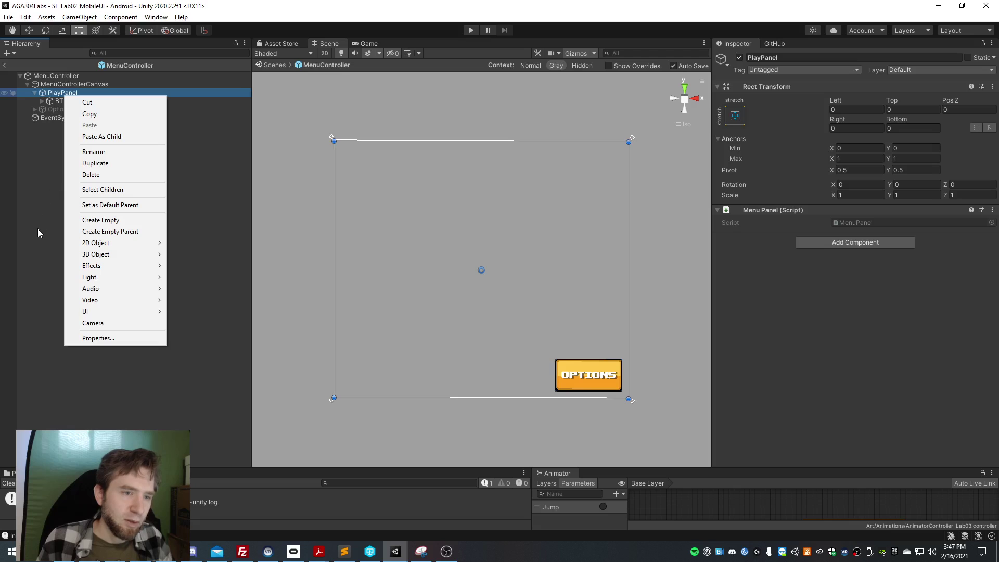
pyautogui.moveTo(100, 315)
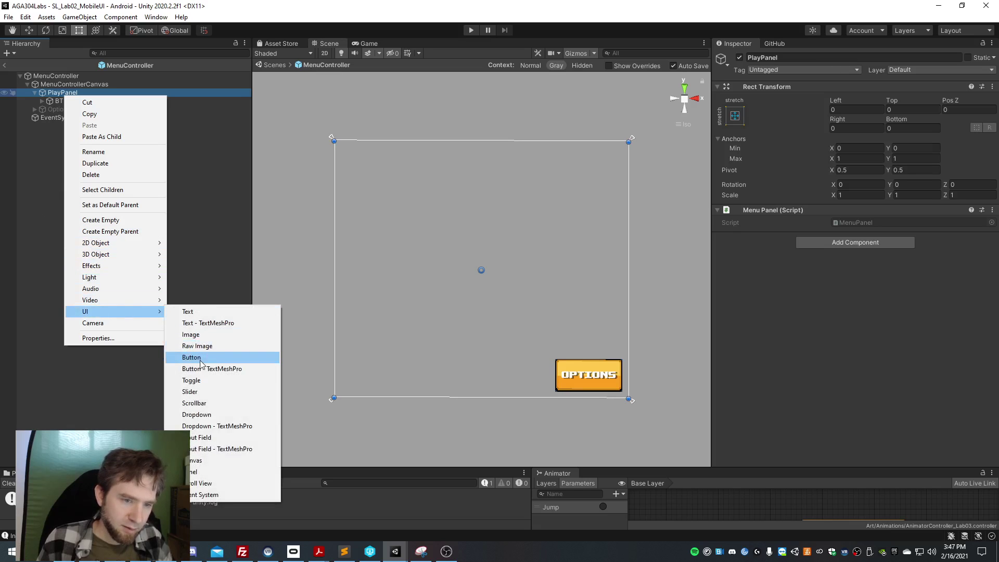
pyautogui.click(60, 102)
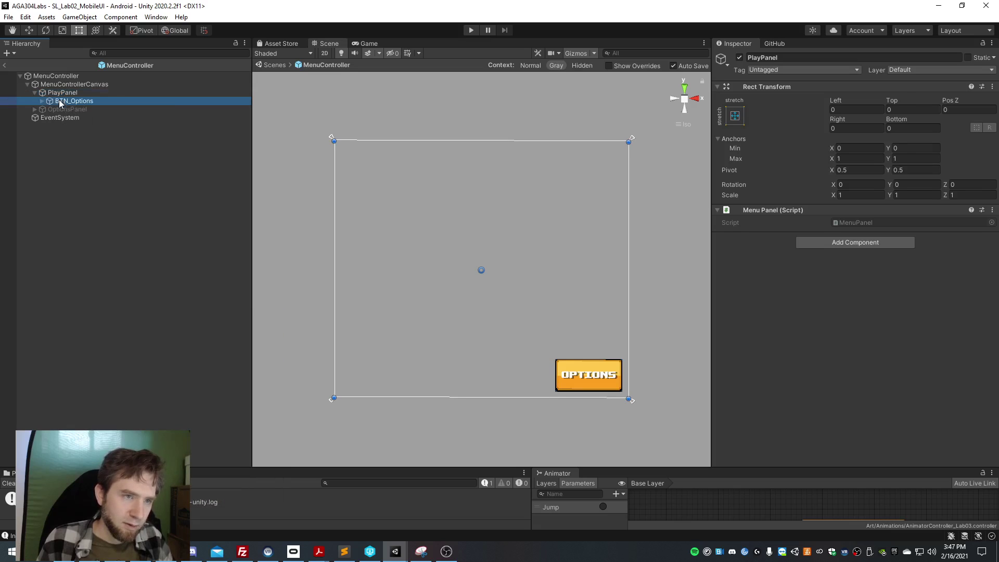
pyautogui.rightClick(111, 94)
pyautogui.moveTo(195, 312)
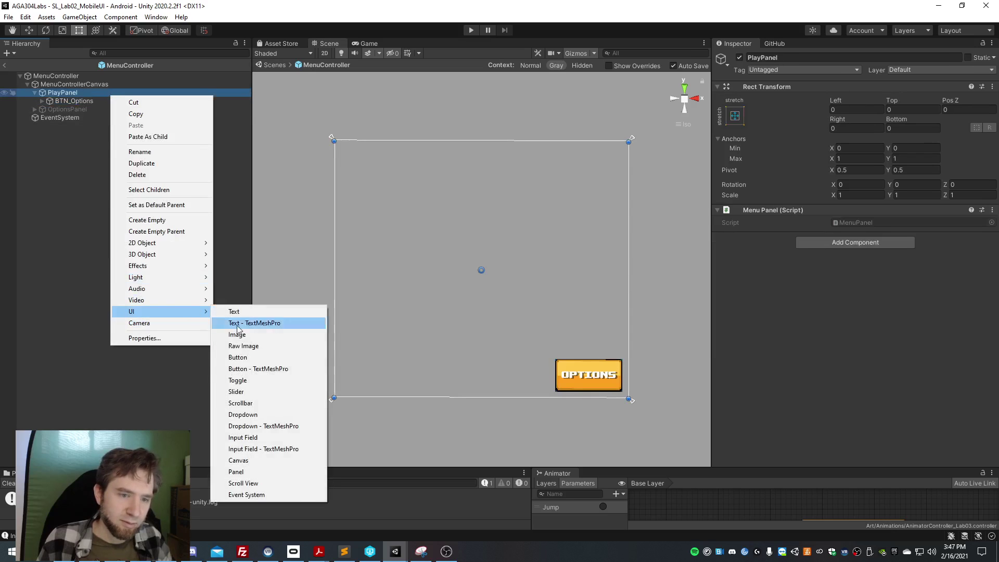
pyautogui.click(269, 359)
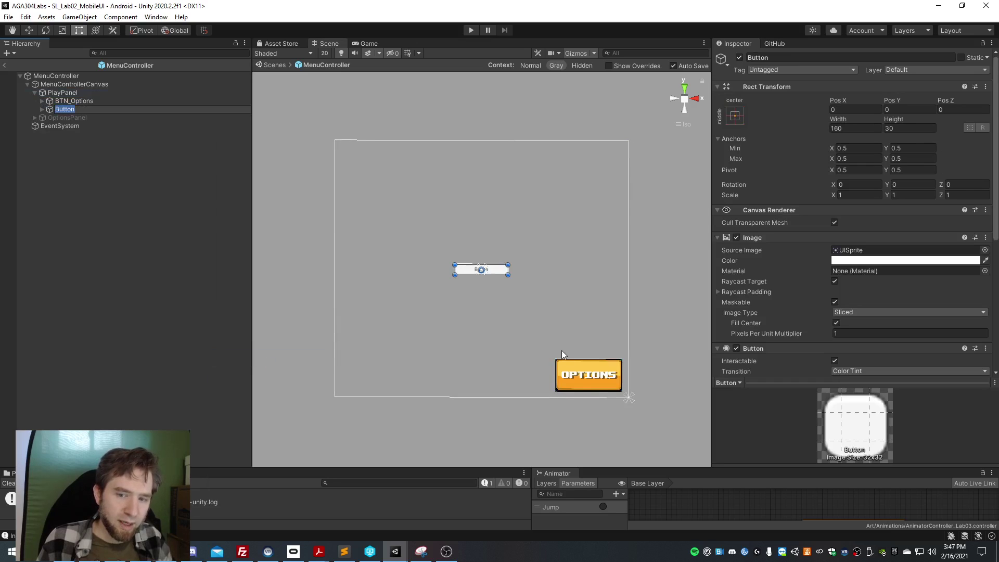
# Anchor the new button to the bottom-right corner of PlayPanel using the anchor presets
pyautogui.click(735, 116)
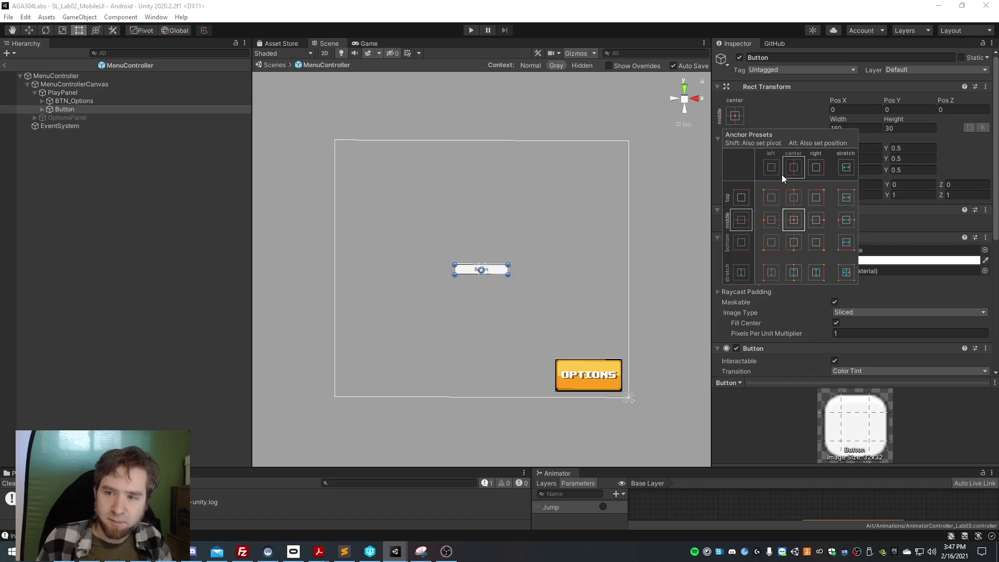
pyautogui.click(817, 242)
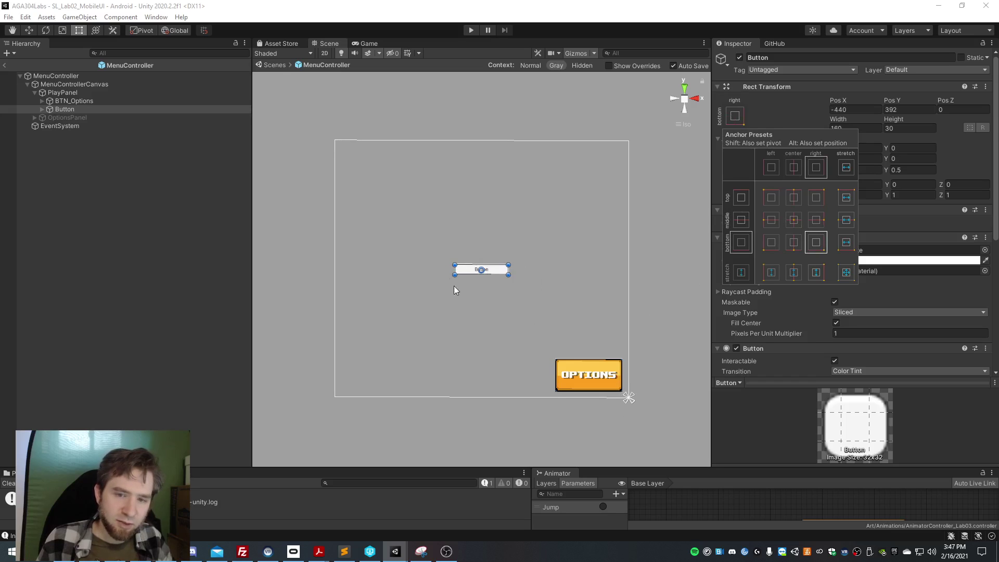
pyautogui.click(801, 112)
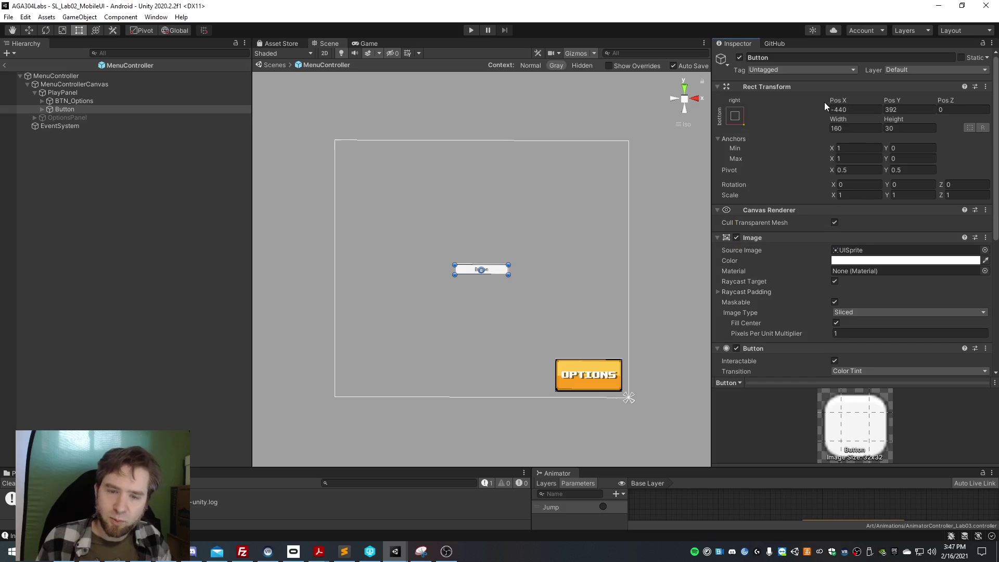
# Try the bottom-left anchor preset on the new button, and return it to bottom-right
pyautogui.click(736, 113)
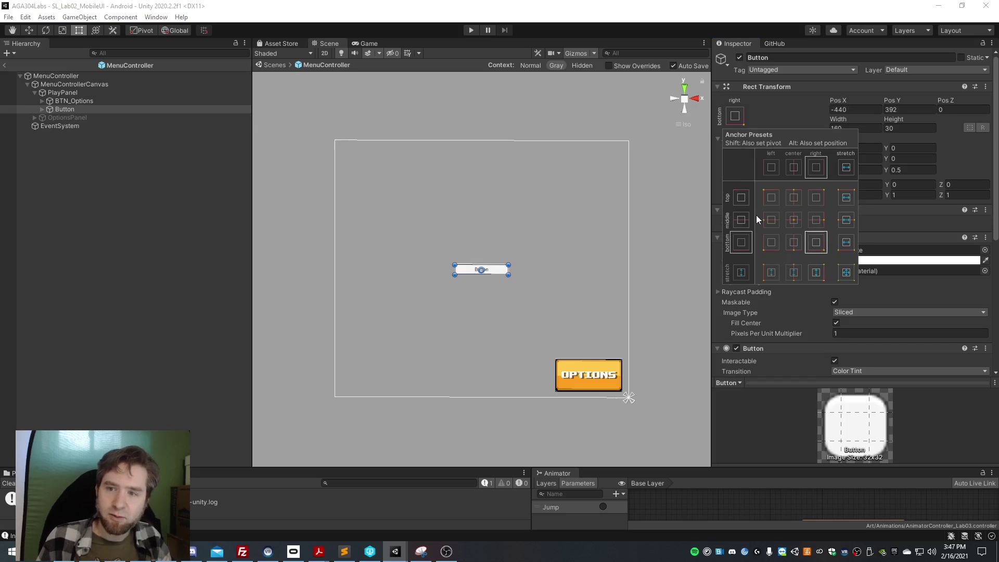
pyautogui.click(770, 243)
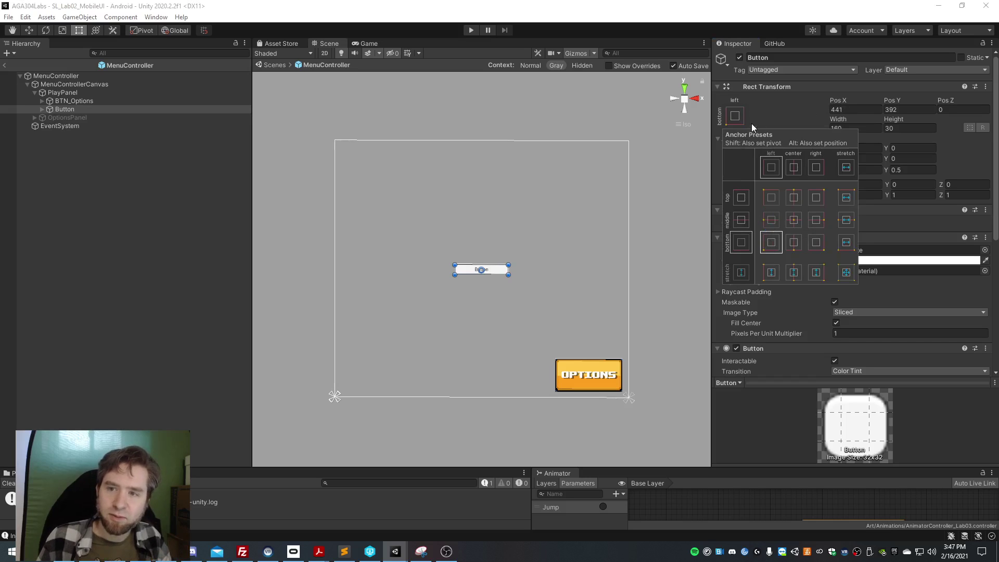
pyautogui.click(823, 248)
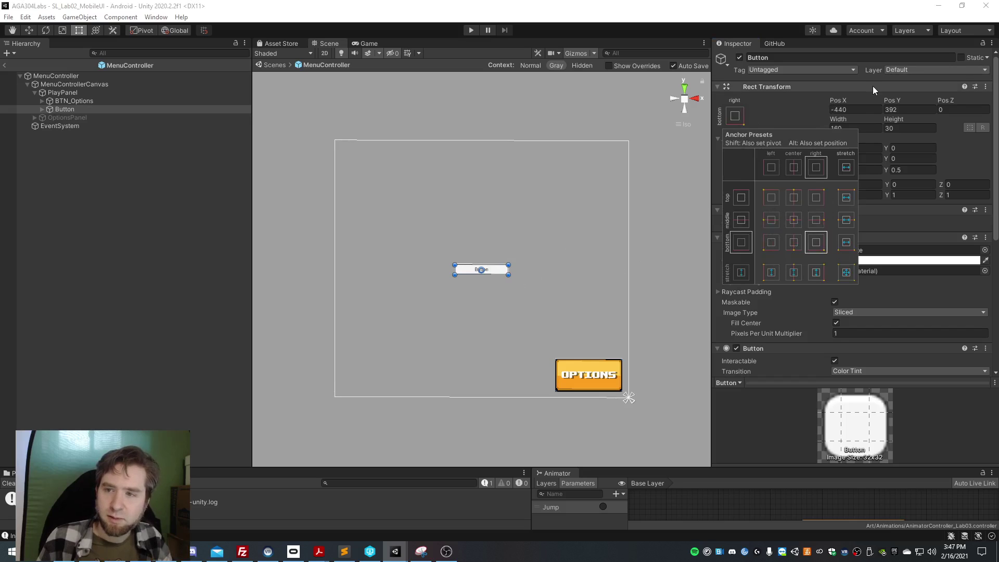
pyautogui.click(791, 121)
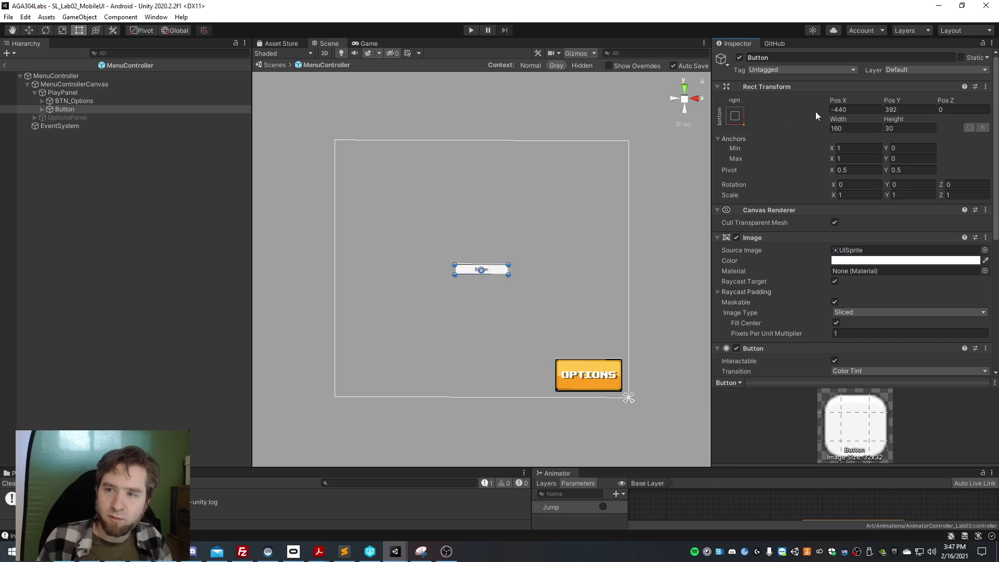
# Set the new button's Pos X and Pos Y to 0
pyautogui.click(843, 109)
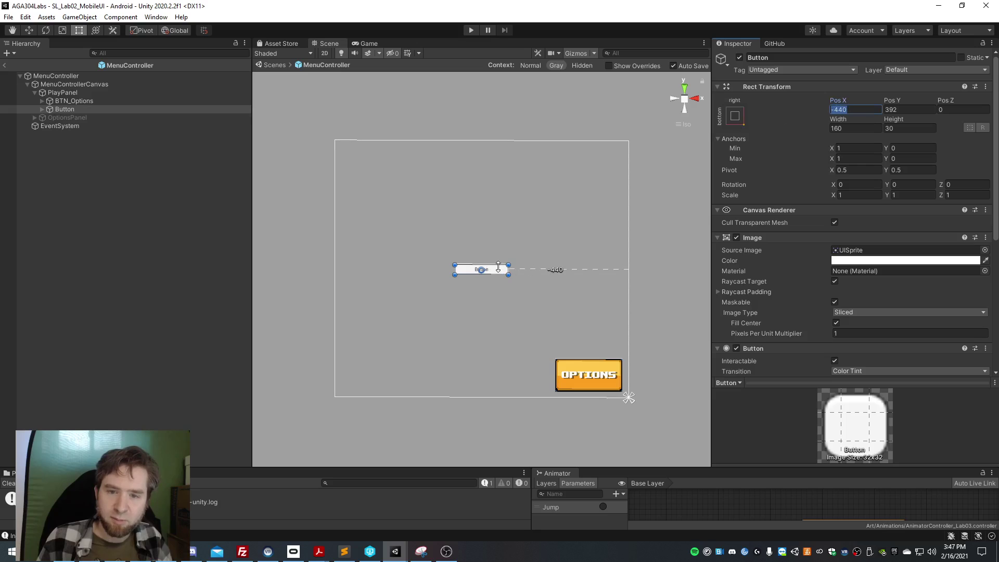
pyautogui.write('0')
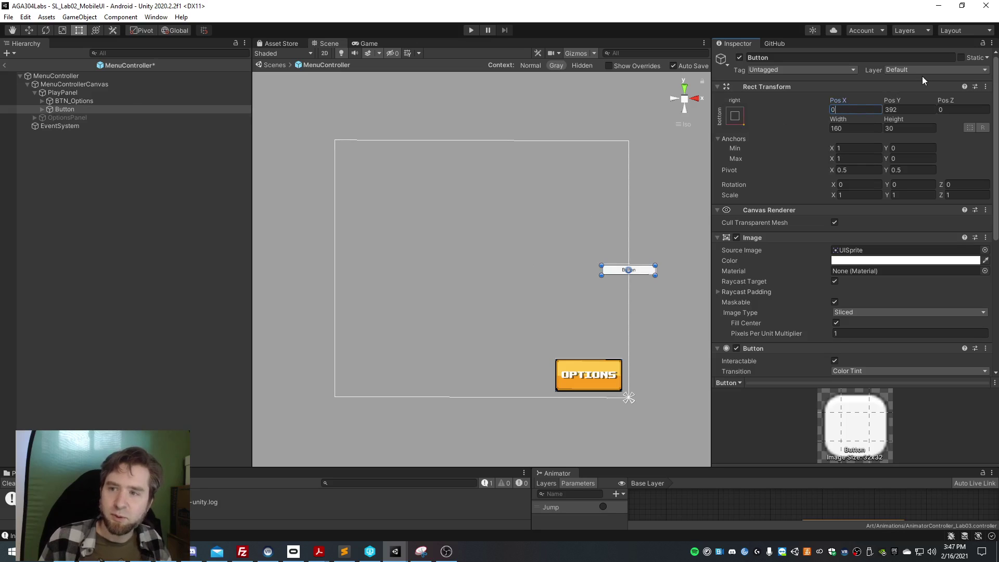
pyautogui.press('Tab')
pyautogui.write('0')
pyautogui.press('Tab')
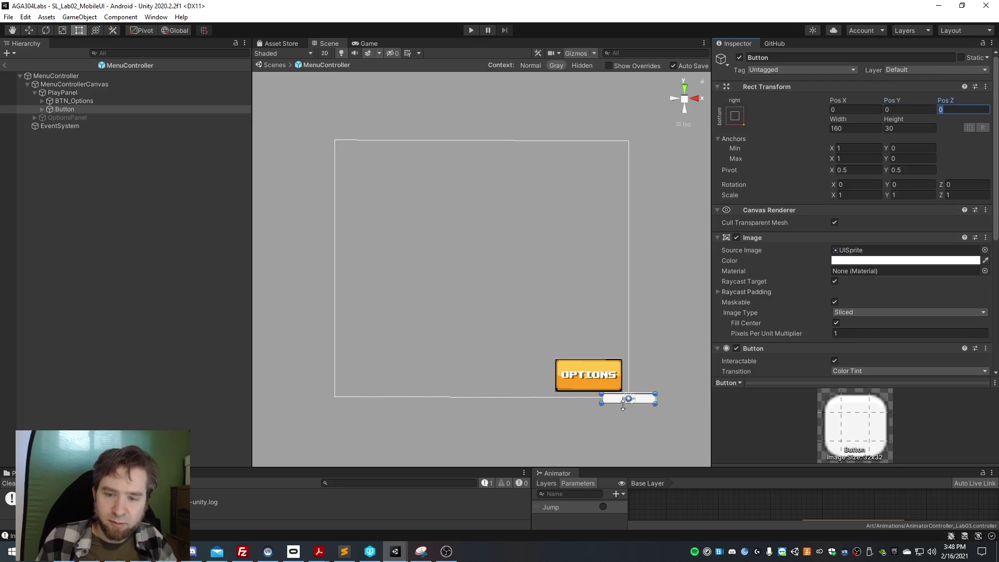
# Set the new button's pivot to X 1 and Y 0 so it matches the bottom-right anchor
pyautogui.click(840, 170)
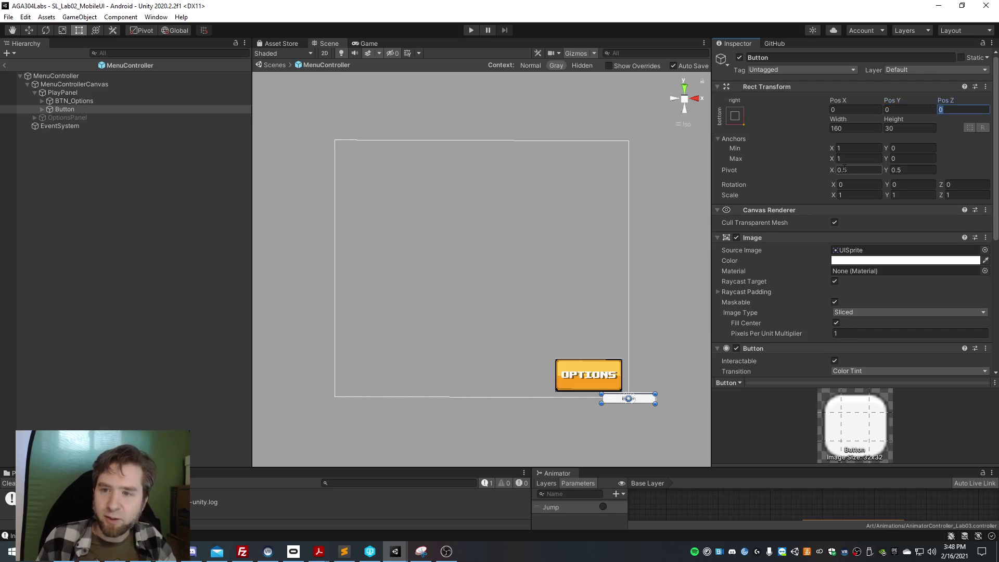
pyautogui.click(717, 139)
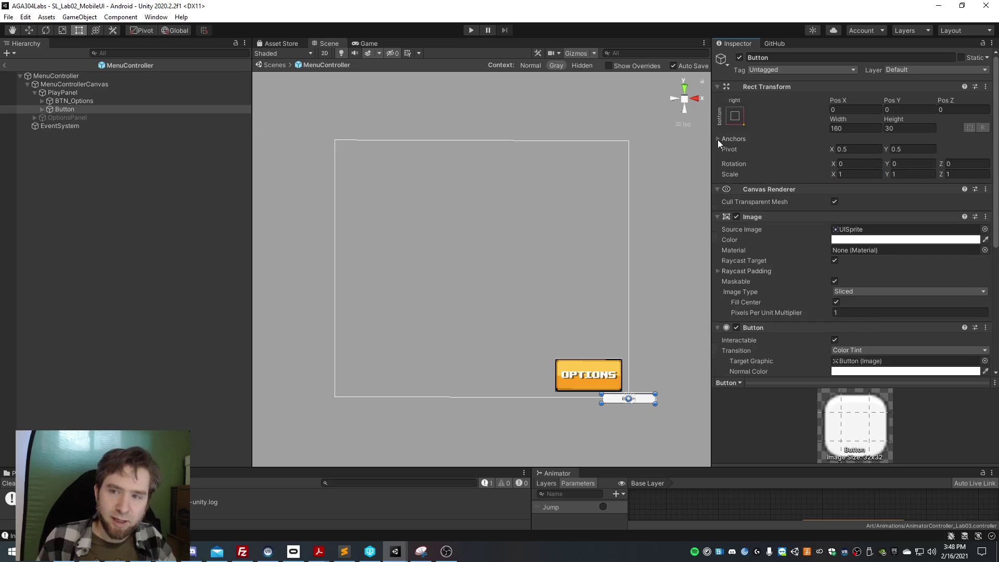
pyautogui.click(717, 139)
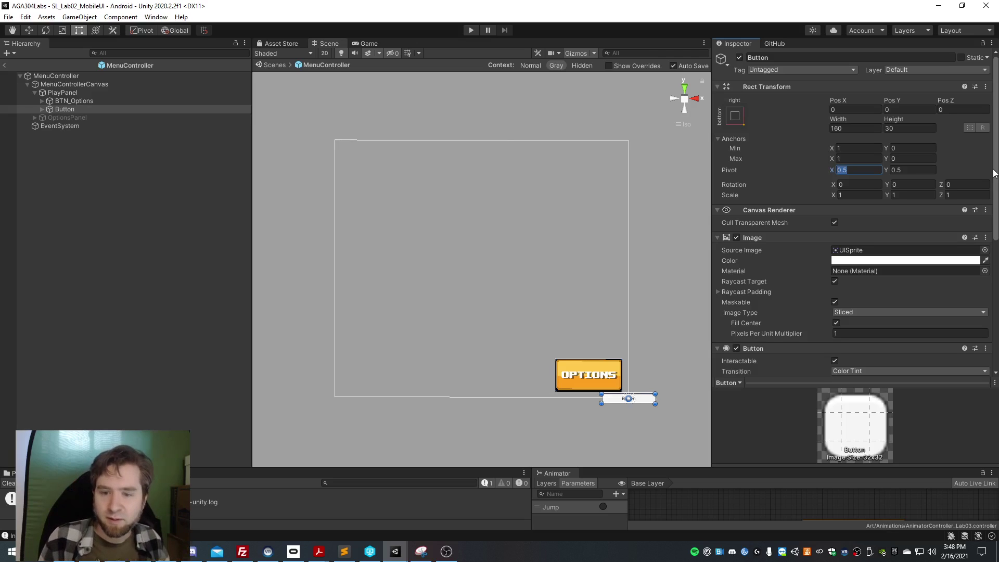
pyautogui.write('1')
pyautogui.press('Tab')
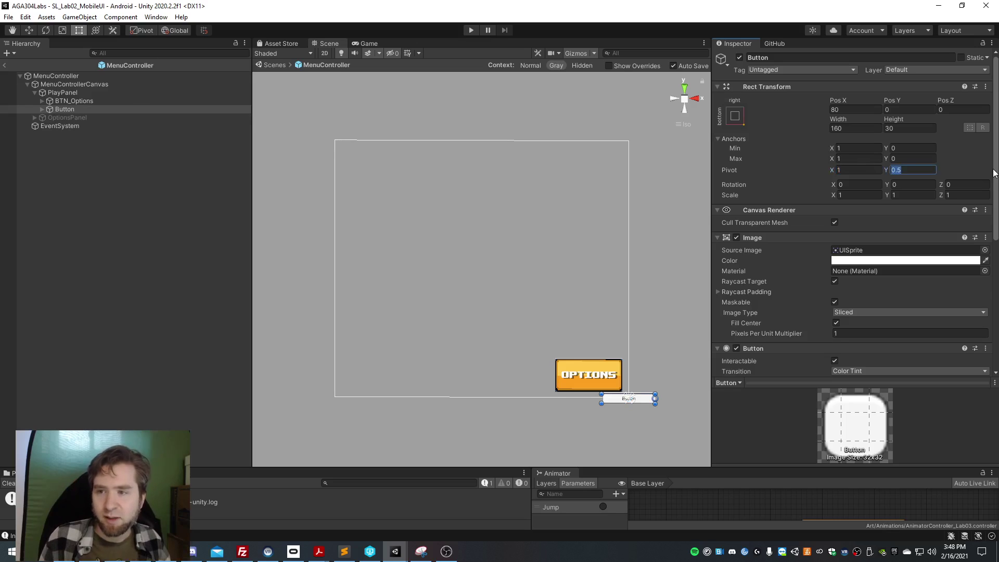
pyautogui.write('0')
pyautogui.hotkey('shift', 'Tab')
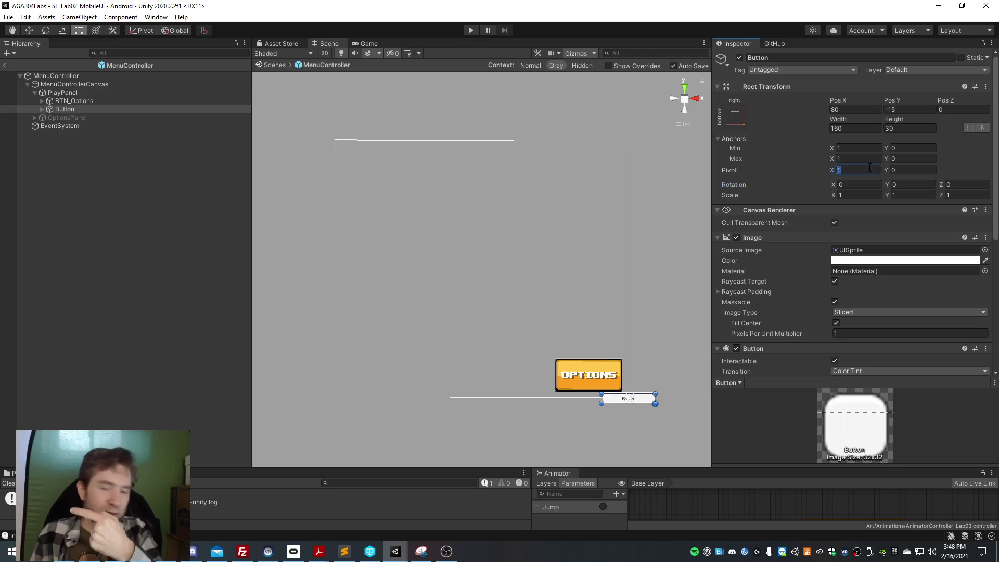
pyautogui.click(901, 170)
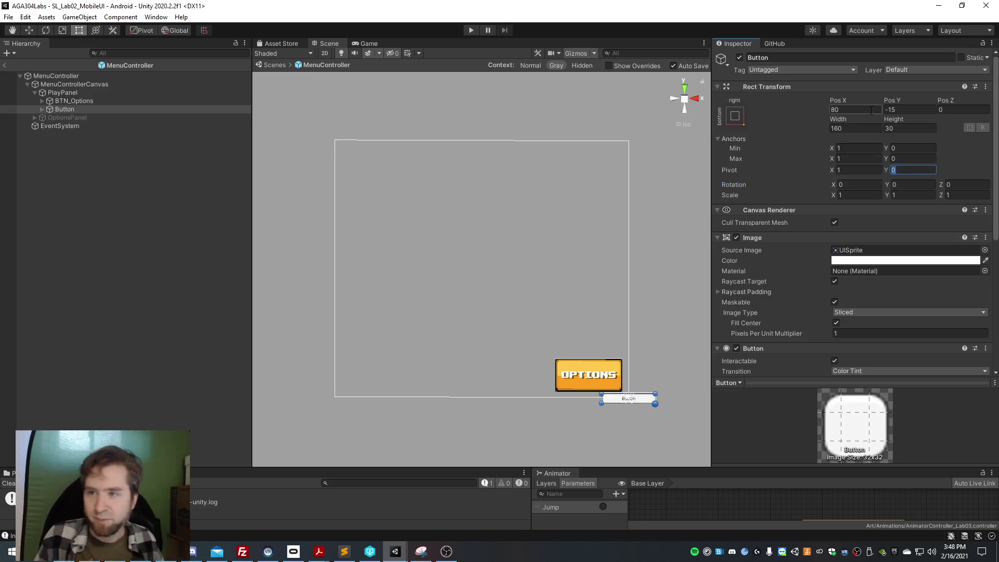
# Reset the new button's Pos X and Pos Y to 0 with the pivot at its bottom-right corner
pyautogui.click(851, 108)
pyautogui.press('Tab')
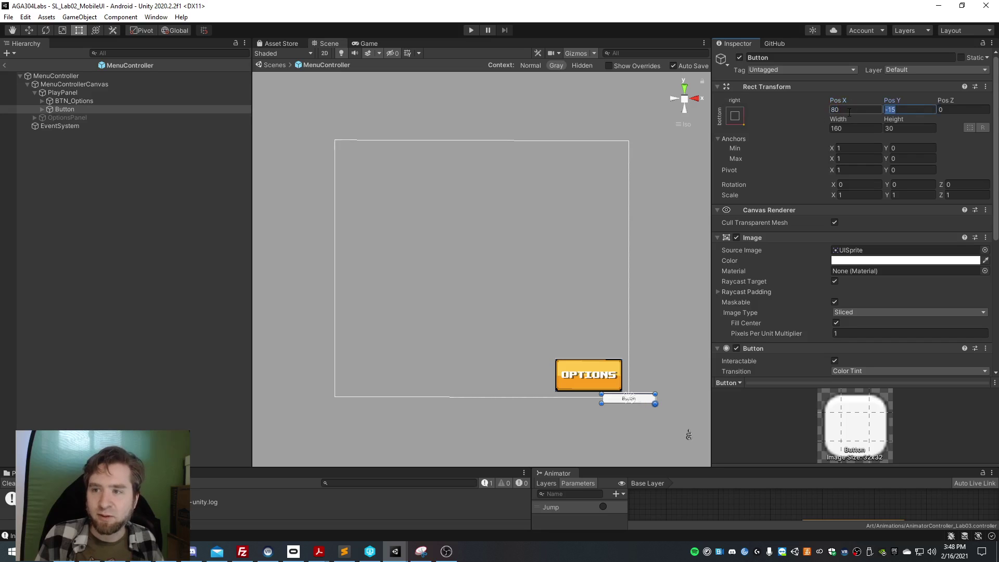
pyautogui.click(840, 110)
pyautogui.write('0')
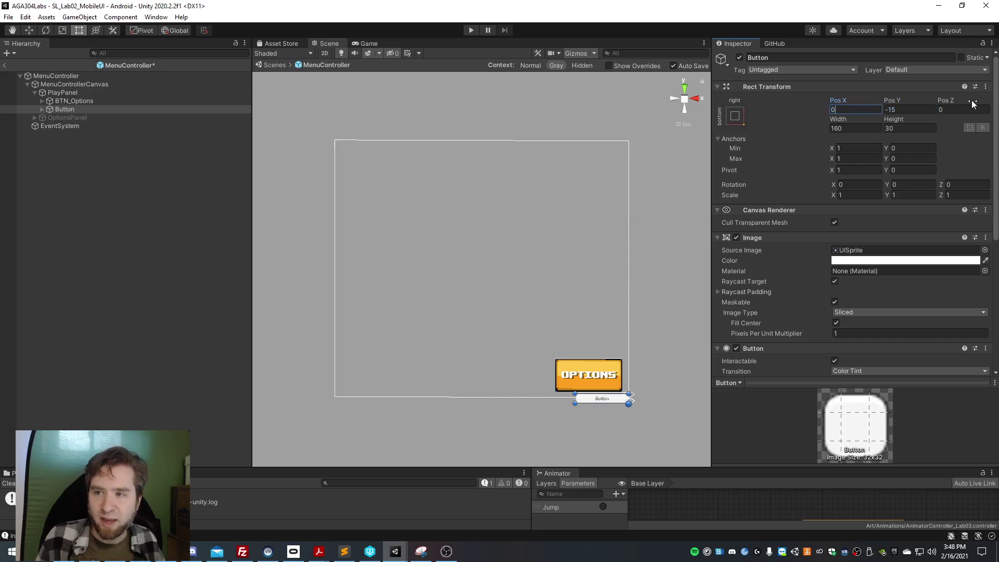
pyautogui.press('Tab')
pyautogui.write('0')
pyautogui.press('Tab')
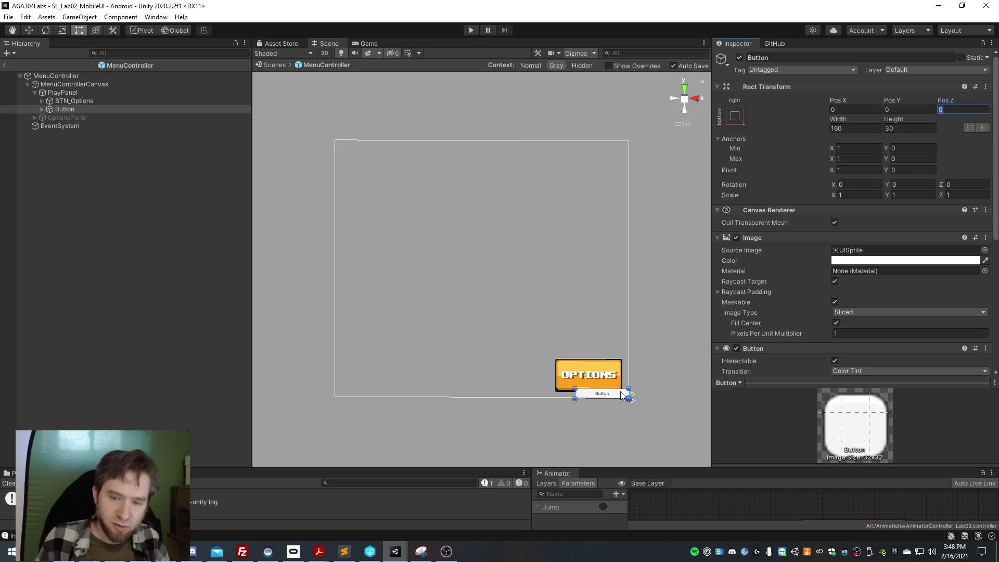
# Try a Pos X of 10 on the new button, and clear the value again
pyautogui.click(846, 109)
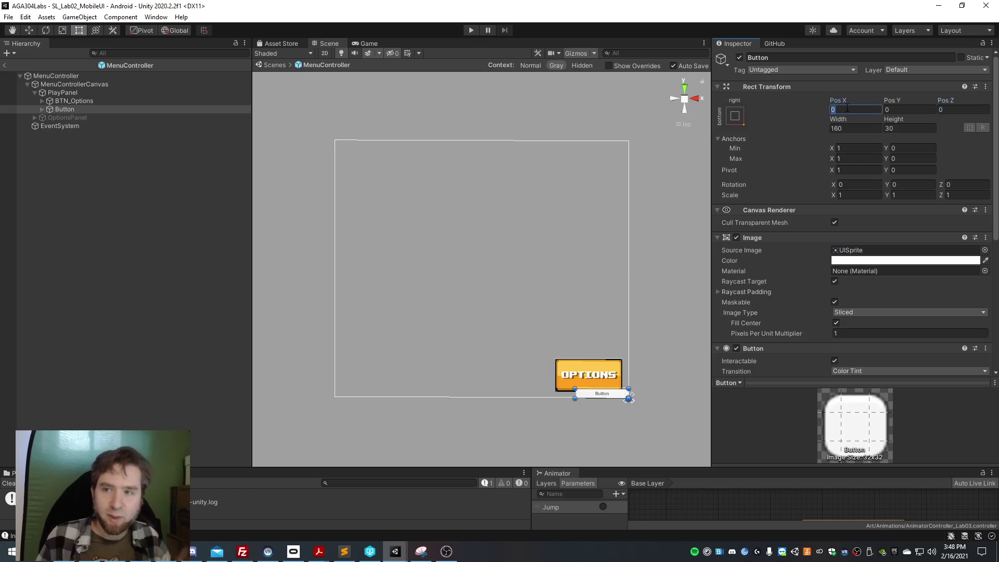
pyautogui.write('10')
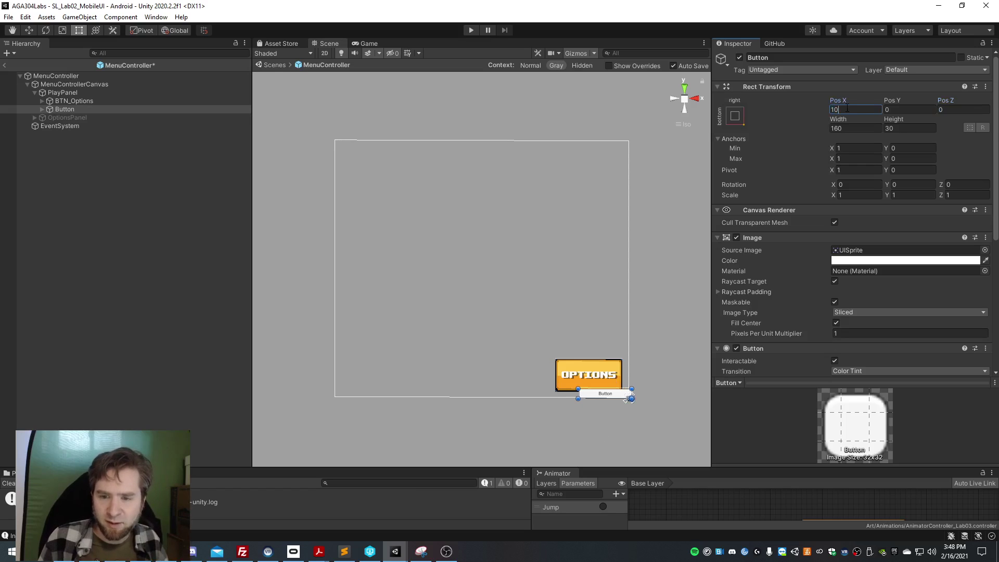
pyautogui.press('BackSpace')
pyautogui.press('BackSpace')
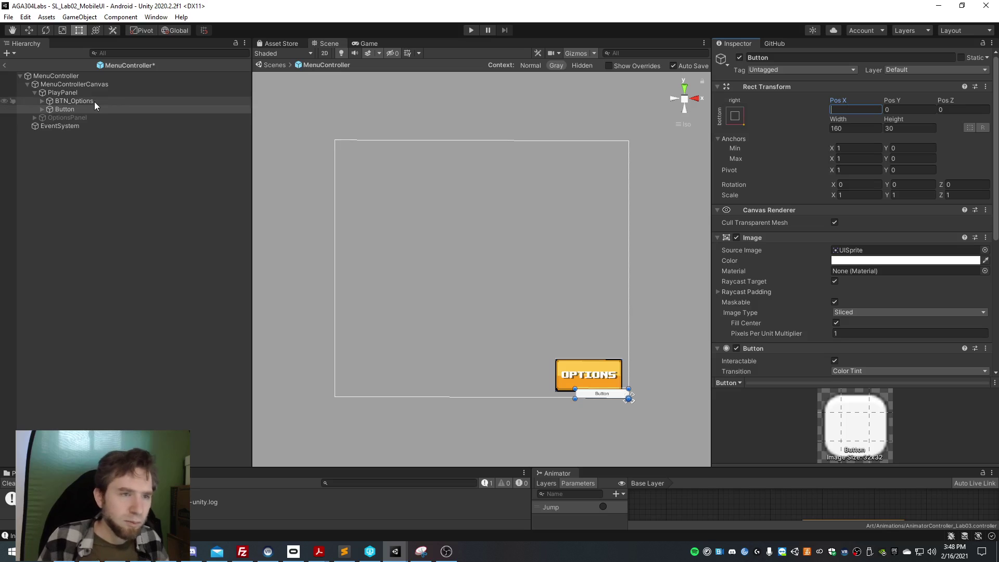
pyautogui.click(95, 102)
pyautogui.press('Down')
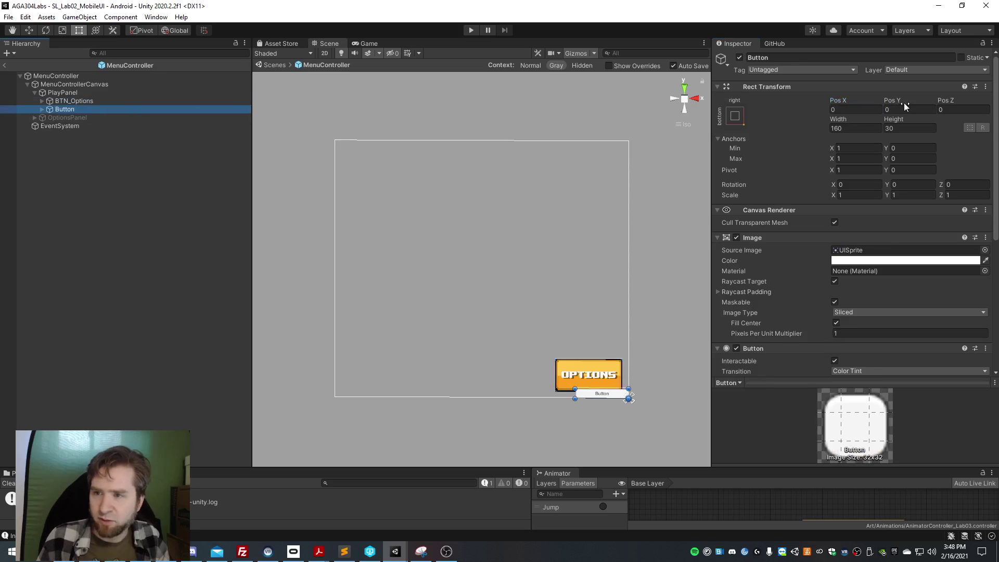
# Offset the new button from PlayPanel's bottom-right corner with Pos X -20 and Pos Y 20
pyautogui.click(833, 110)
pyautogui.write('-20')
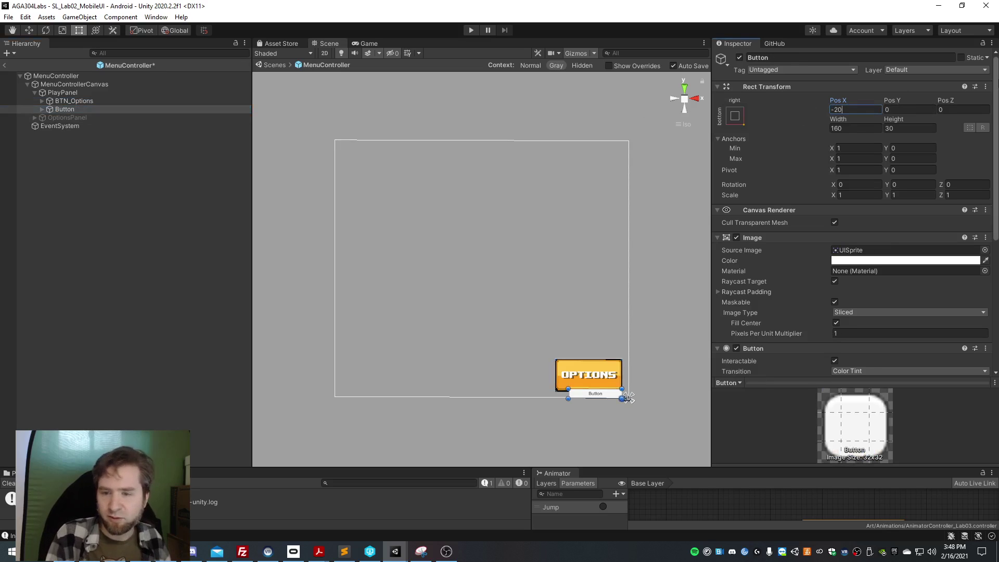
pyautogui.press('Tab')
pyautogui.write('20')
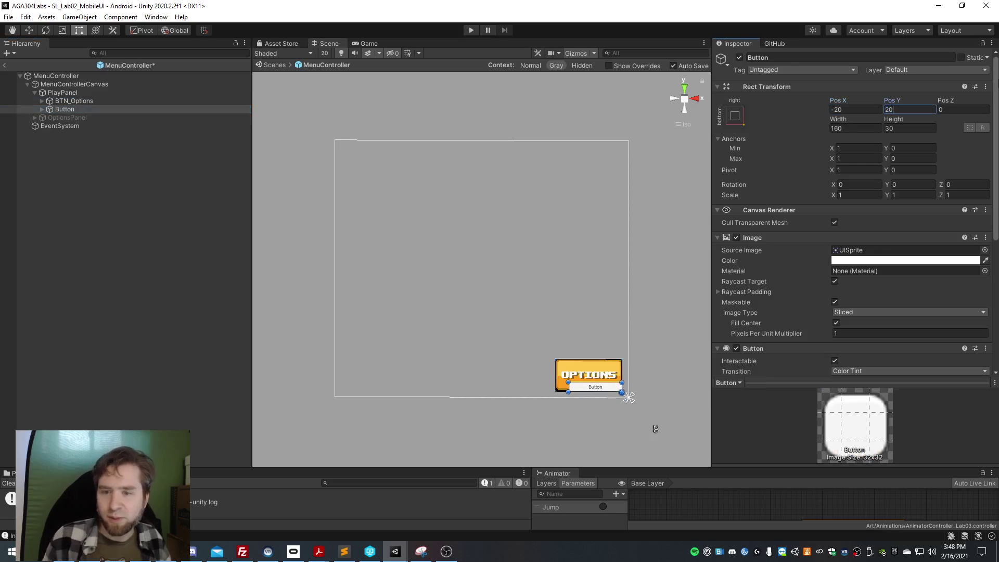
# Resize the new button to a width of 200 and a height of 100
pyautogui.press('Tab')
pyautogui.press('Tab')
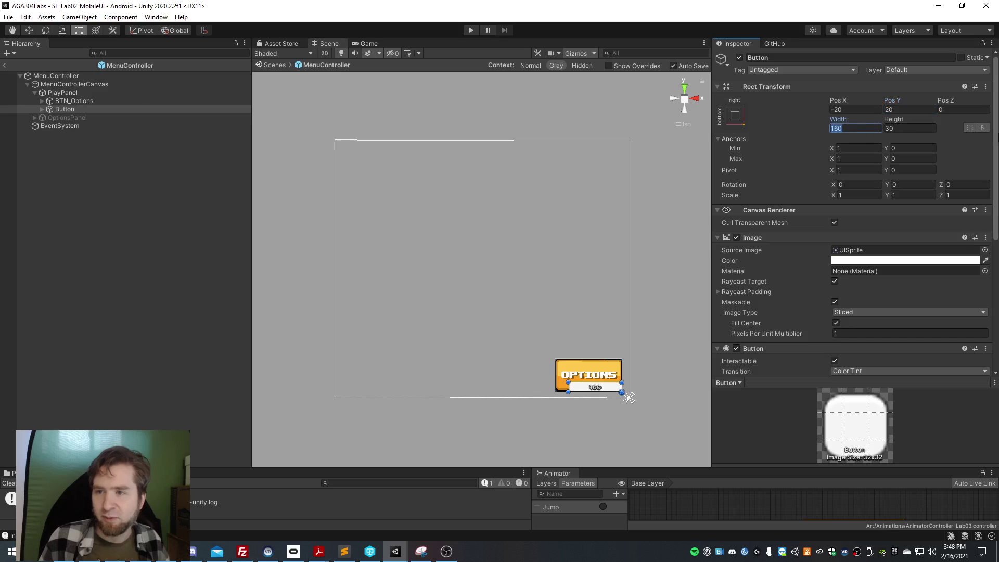
pyautogui.write('200')
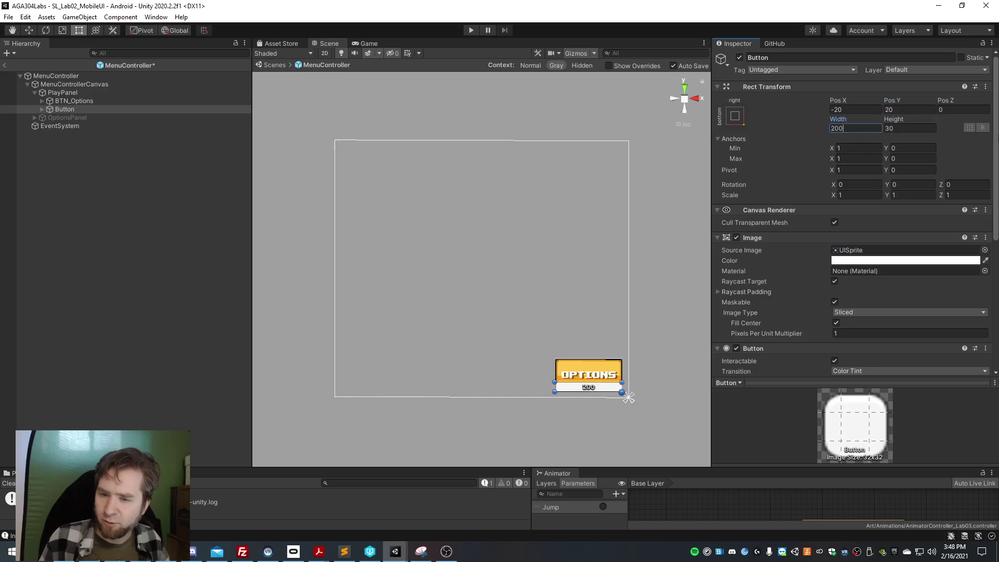
pyautogui.press('Tab')
pyautogui.write('100')
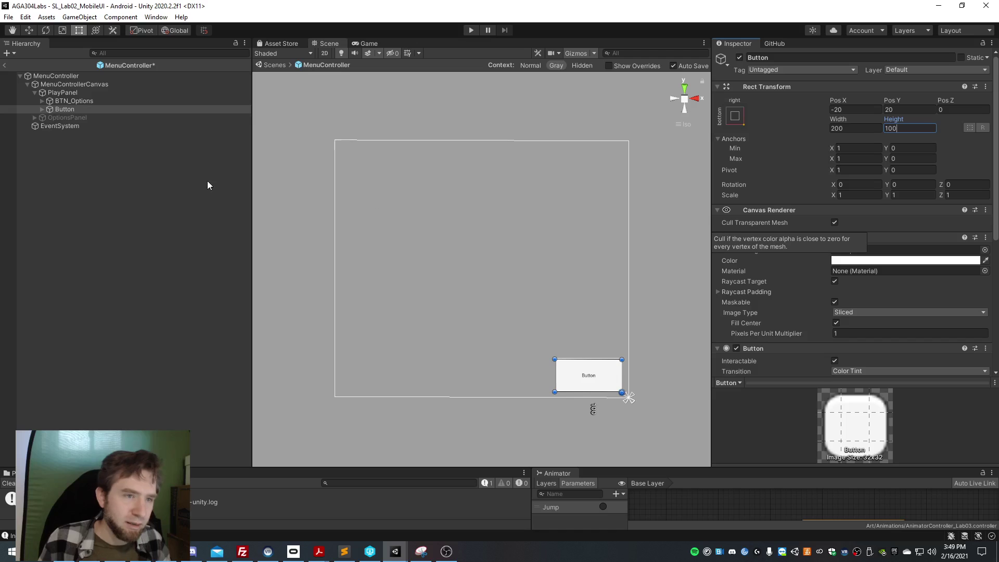
# Delete the new button from PlayPanel, keeping BTN_Options
pyautogui.click(97, 102)
pyautogui.click(97, 108)
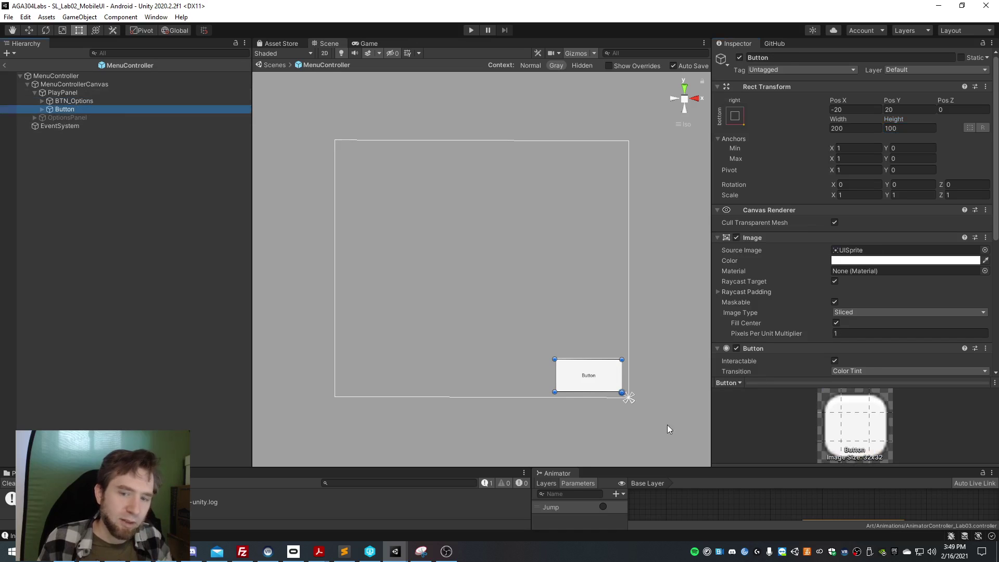
pyautogui.press('Delete')
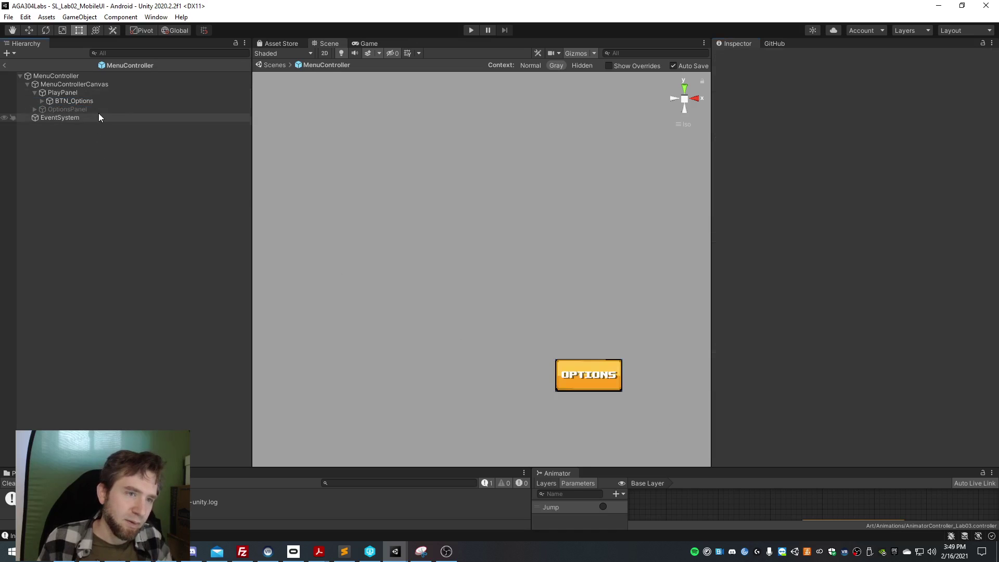
# Deactivate the PlayPanel object and activate the OptionsPanel object
pyautogui.click(101, 94)
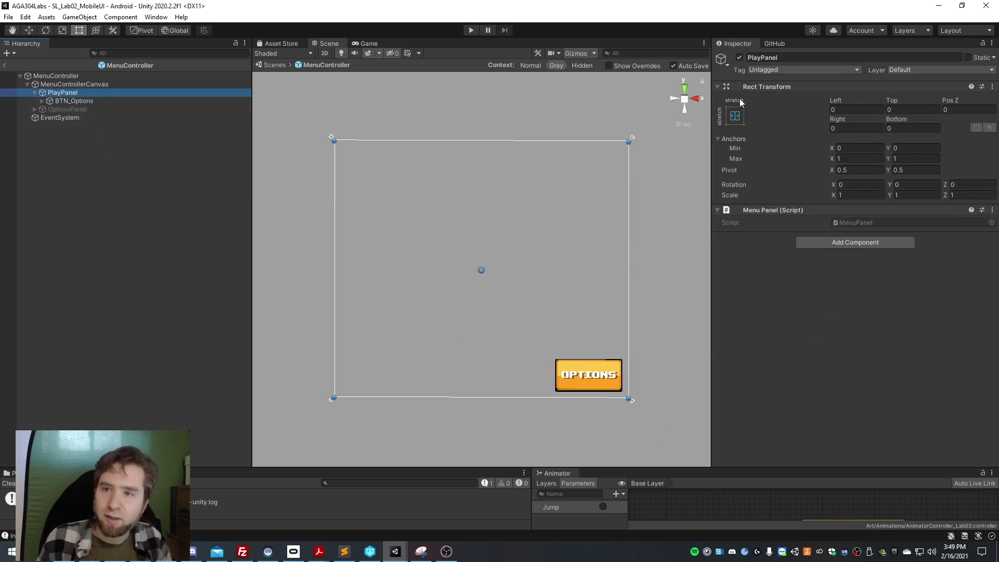
pyautogui.click(739, 57)
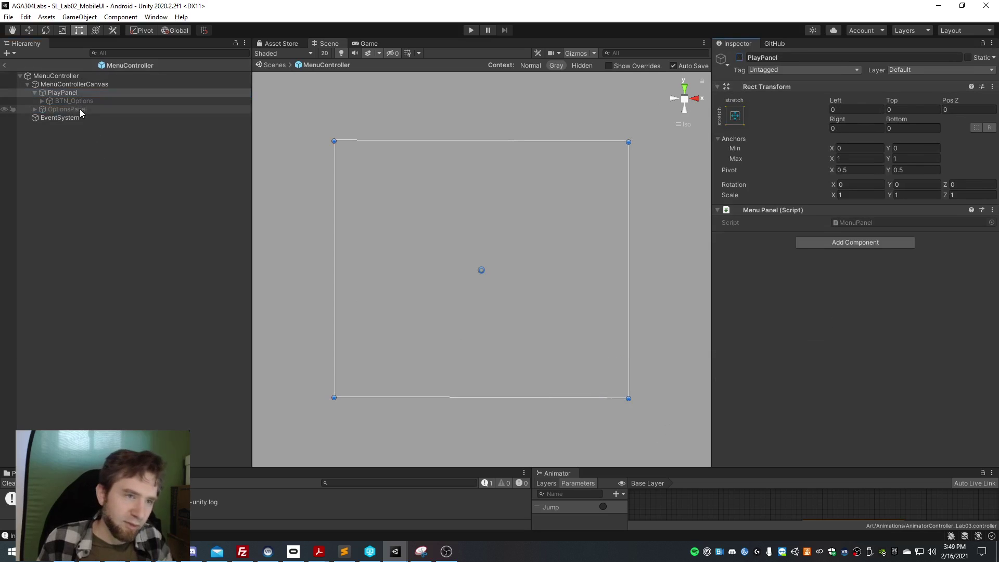
pyautogui.rightClick(82, 83)
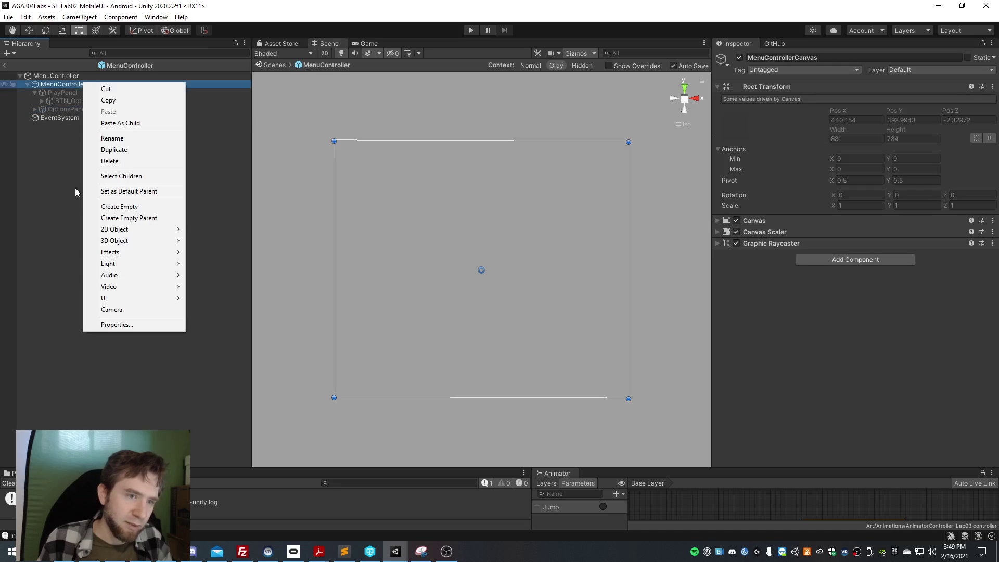
pyautogui.click(74, 107)
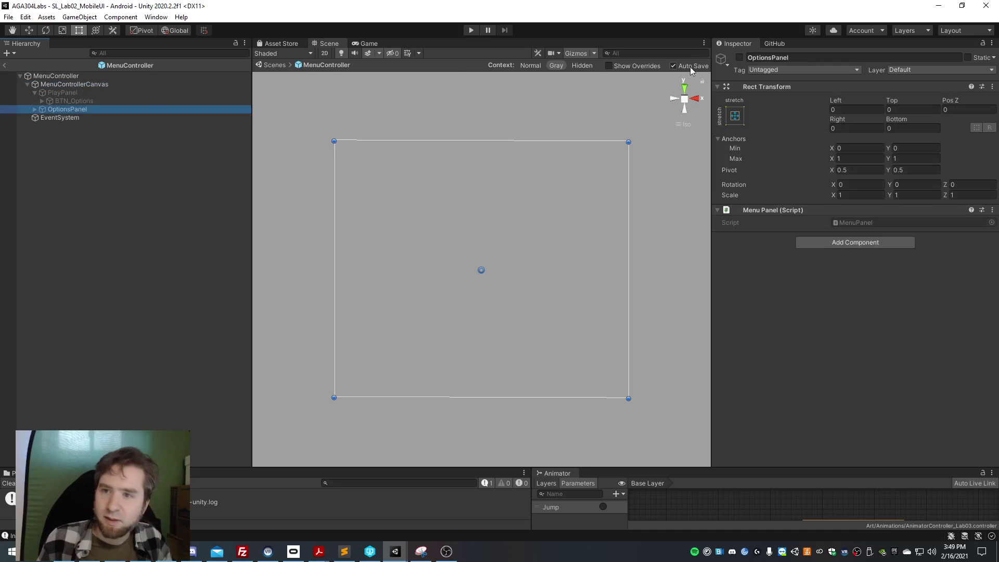
pyautogui.click(739, 57)
# Examine OptionsPanel's anchor preset and its edge offsets in the Rect Transform
pyautogui.click(735, 116)
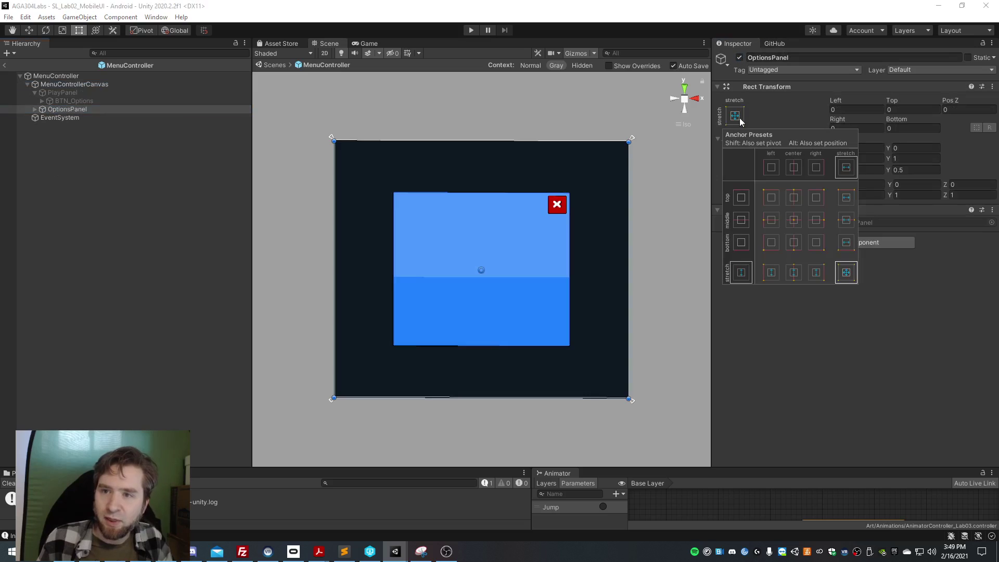
pyautogui.click(865, 108)
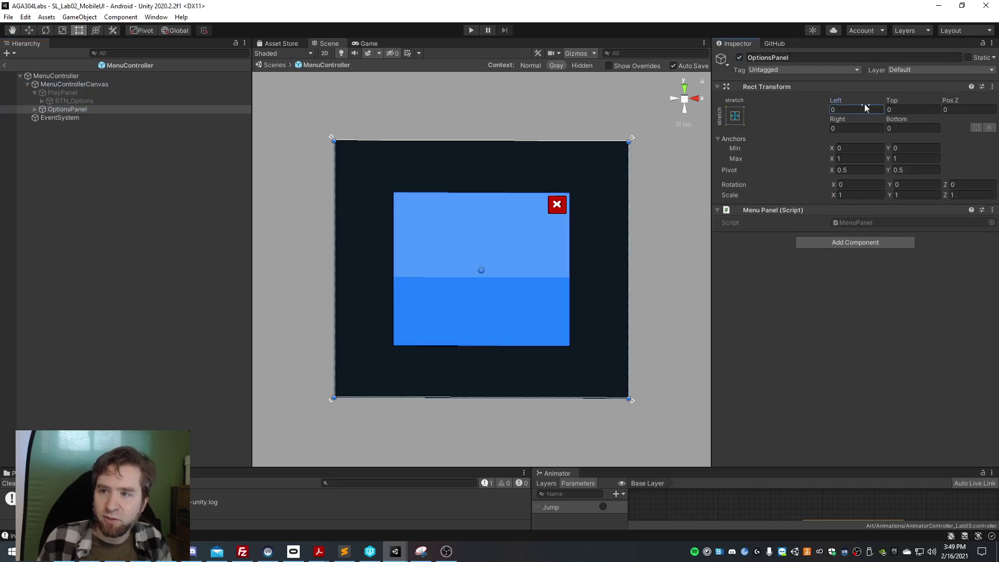
pyautogui.press('Tab')
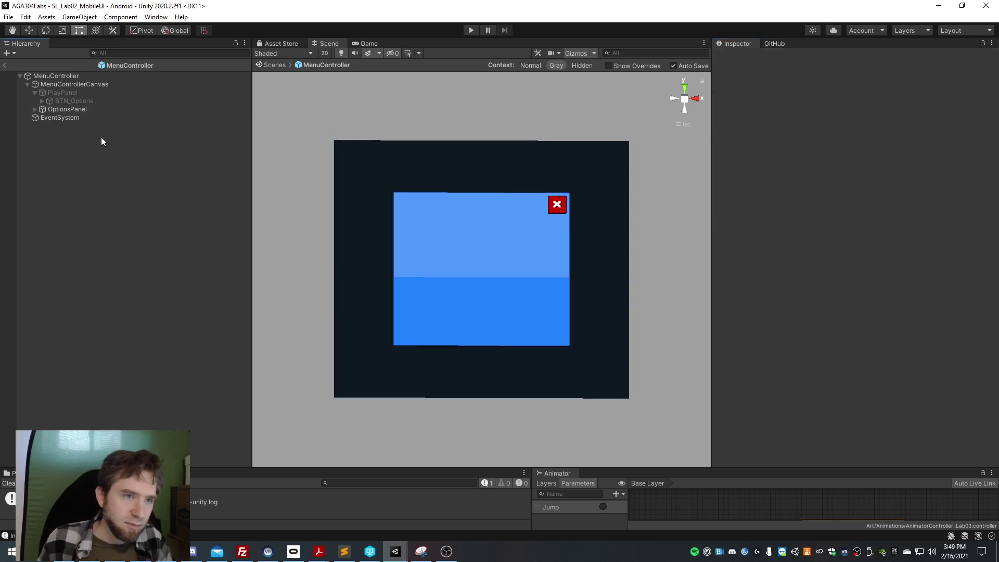
# Expand OptionsPanel to inspect its BG_Overlay child, and look over the UI elements that can be created under the panel
pyautogui.click(84, 110)
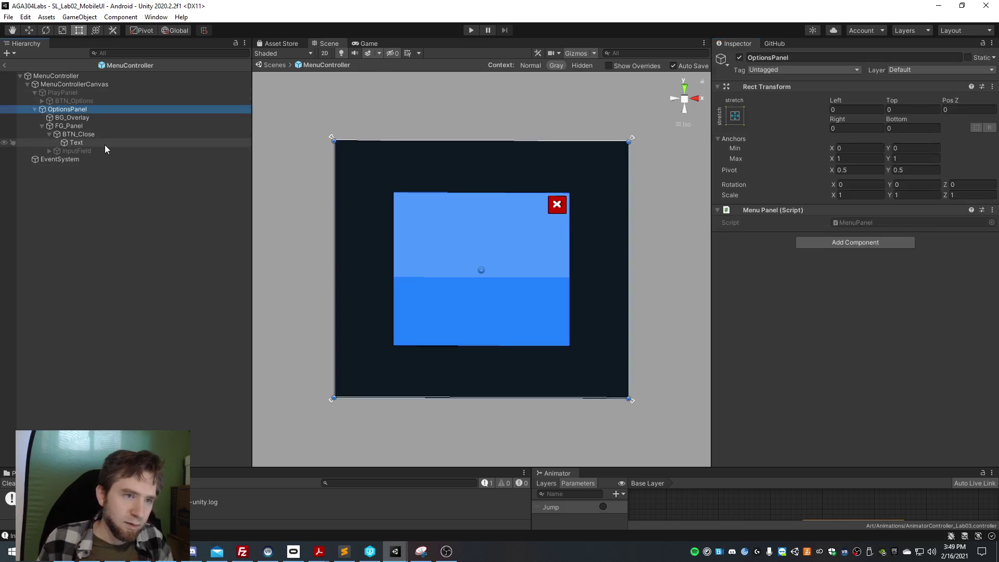
pyautogui.press('Down')
pyautogui.press('Down')
pyautogui.press('Up')
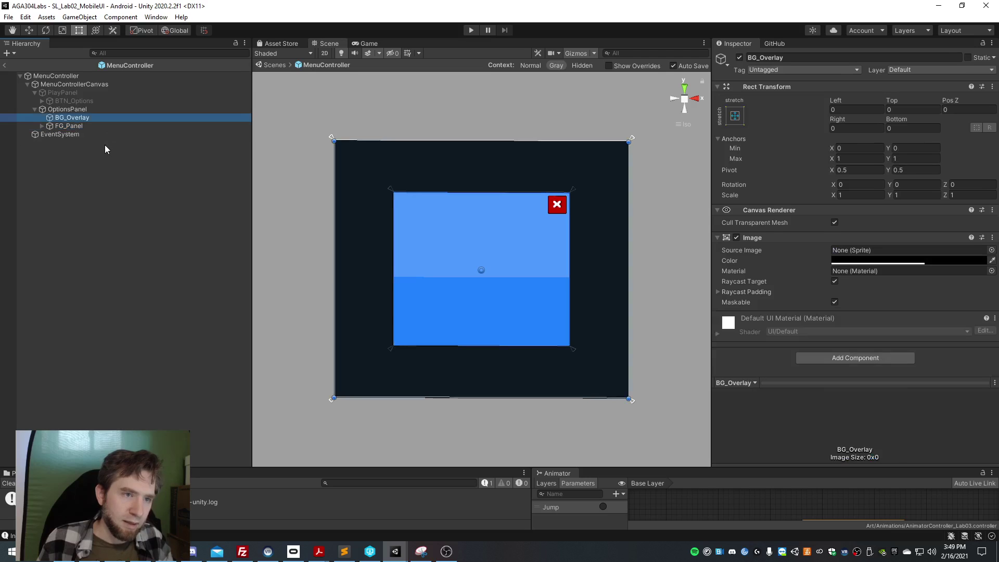
pyautogui.rightClick(83, 110)
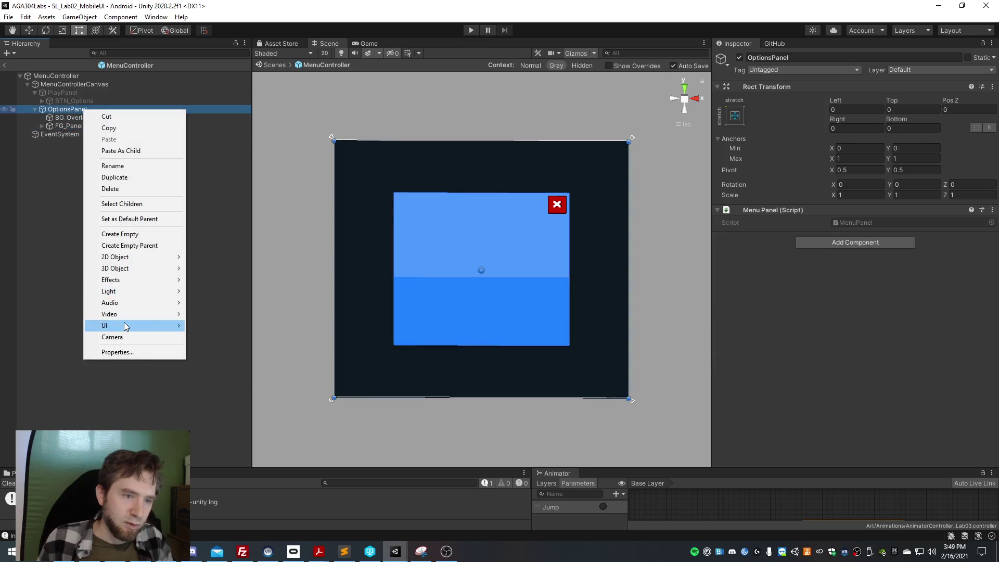
pyautogui.moveTo(127, 326)
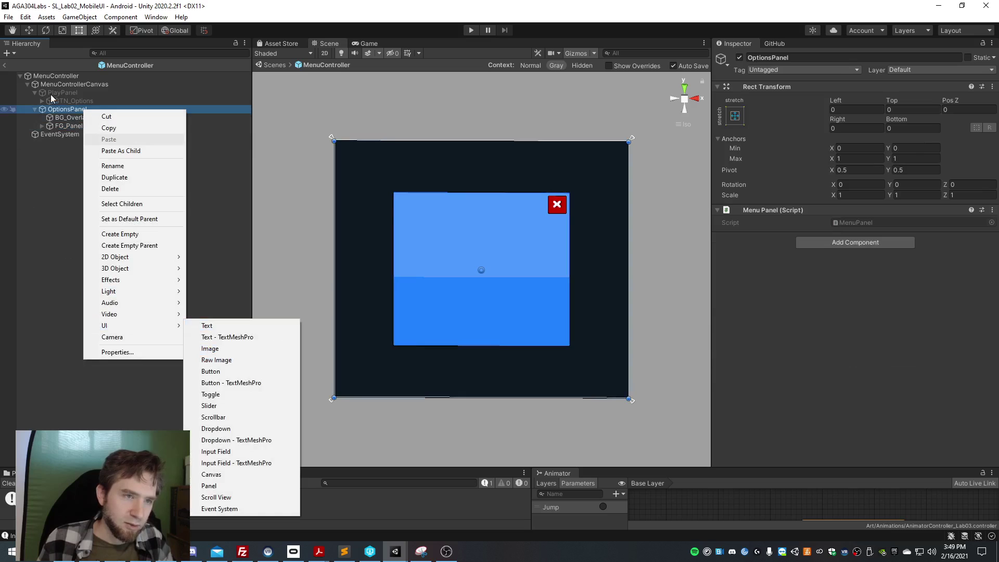
# Turn BG_Overlay's Image component off and on several times to compare the view with and without the overlay
pyautogui.click(73, 118)
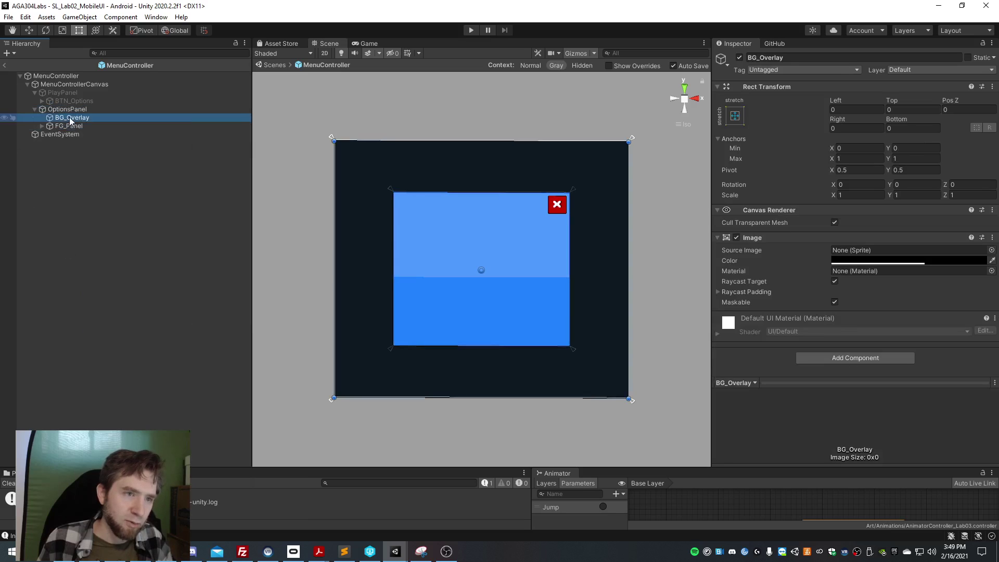
pyautogui.click(738, 237)
pyautogui.click(738, 237)
pyautogui.click(738, 238)
pyautogui.click(737, 238)
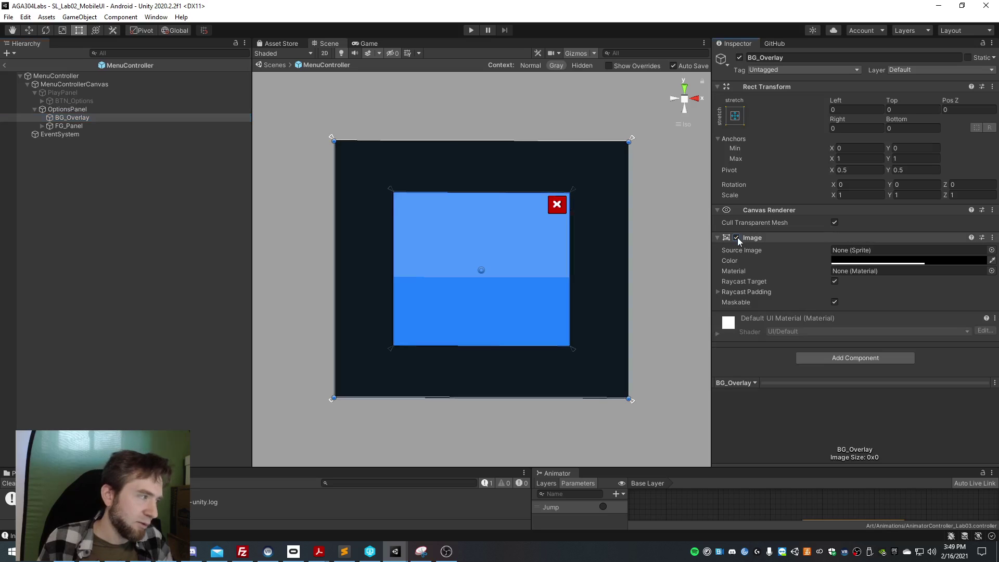
pyautogui.click(738, 237)
pyautogui.click(738, 237)
pyautogui.click(737, 237)
pyautogui.click(737, 237)
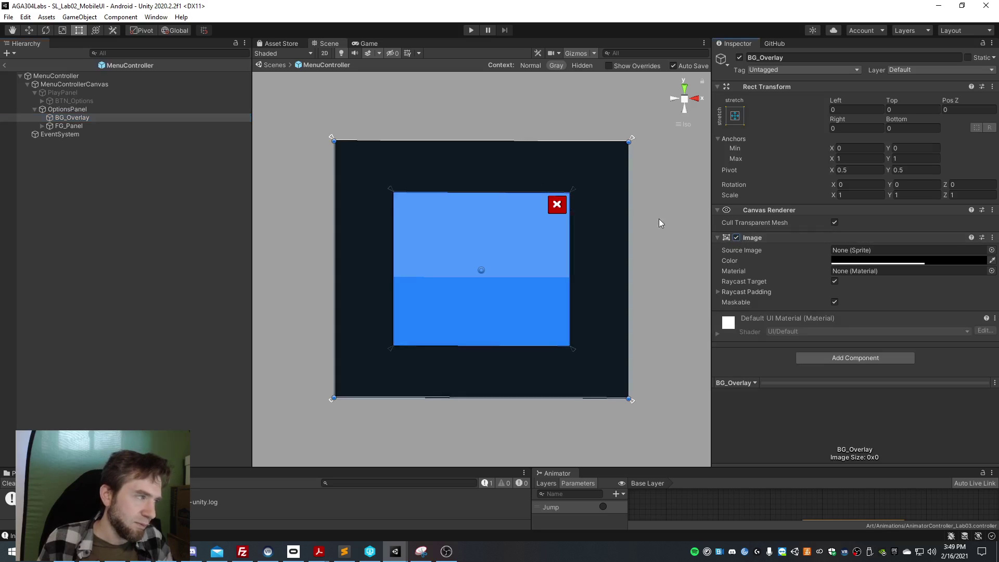
# Examine FG_Panel's anchors and Image settings, and compare it with BG_Overlay
pyautogui.click(75, 109)
pyautogui.click(73, 126)
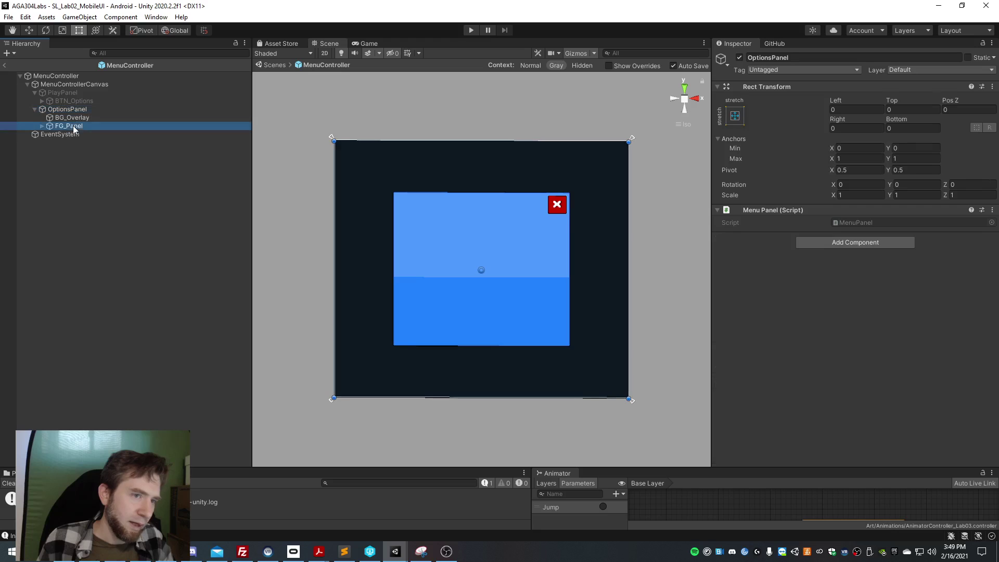
pyautogui.scroll(-2, 826, 271)
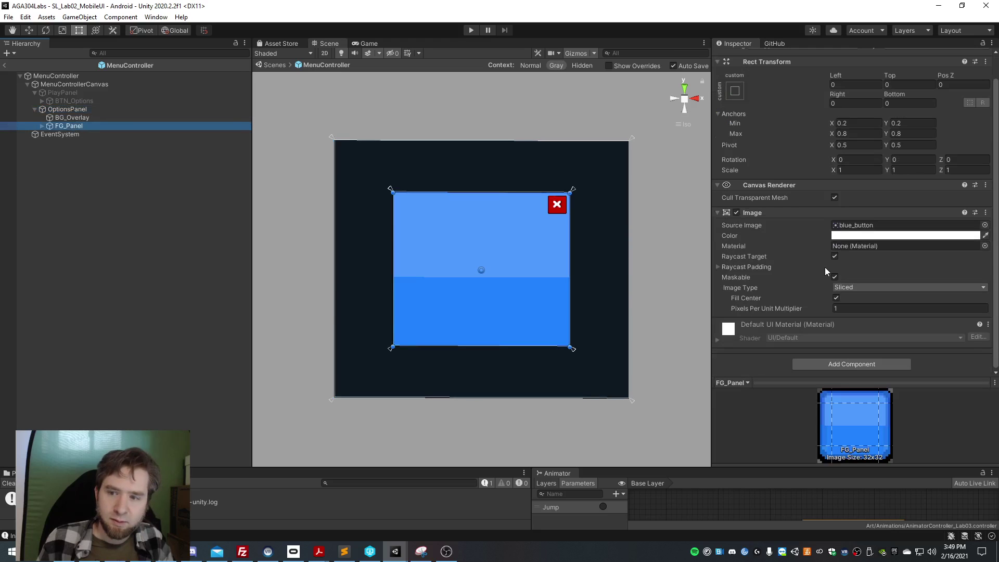
pyautogui.click(405, 161)
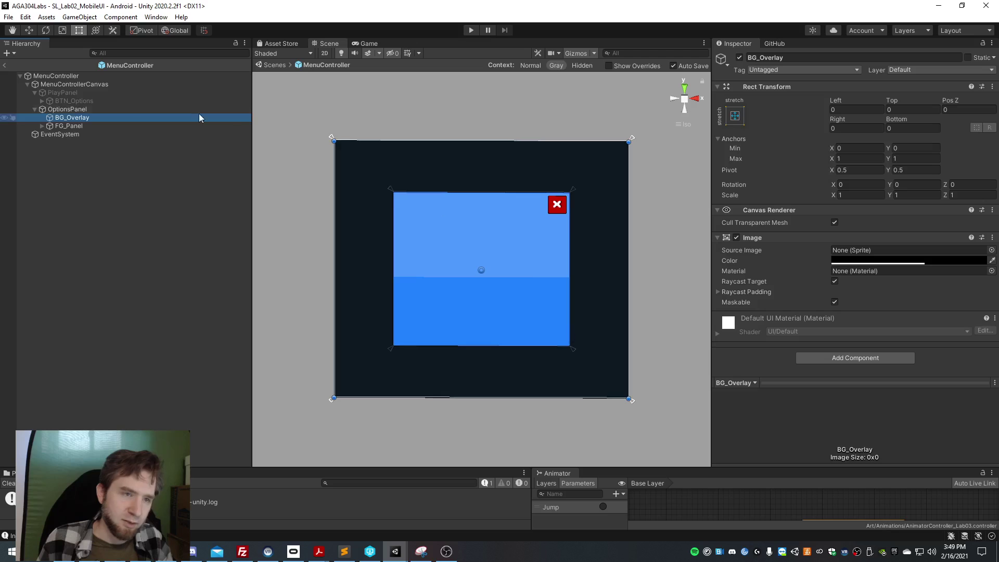
# Look over the UI elements that can be added to OptionsPanel, and expand FG_Panel to show its children
pyautogui.rightClick(87, 111)
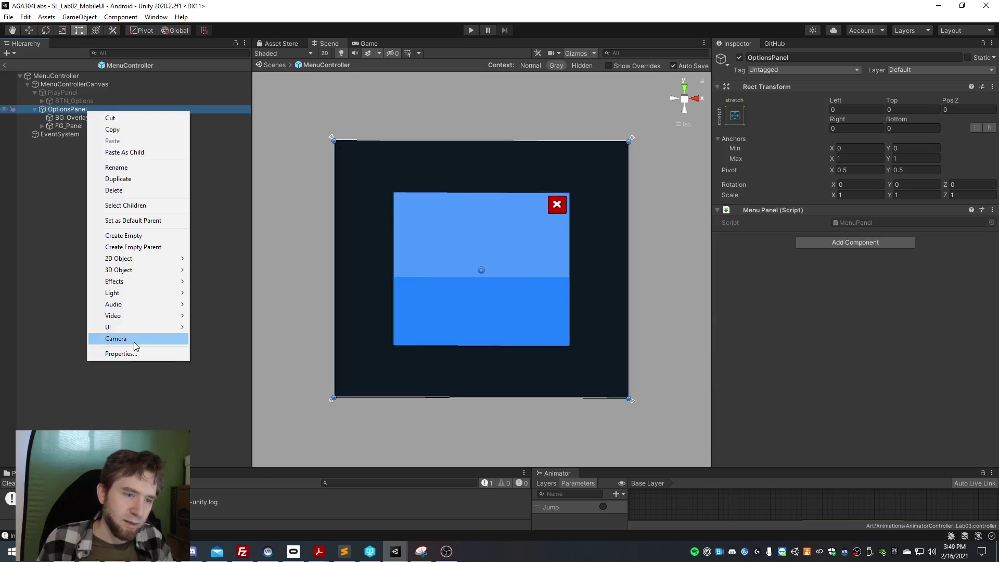
pyautogui.moveTo(151, 328)
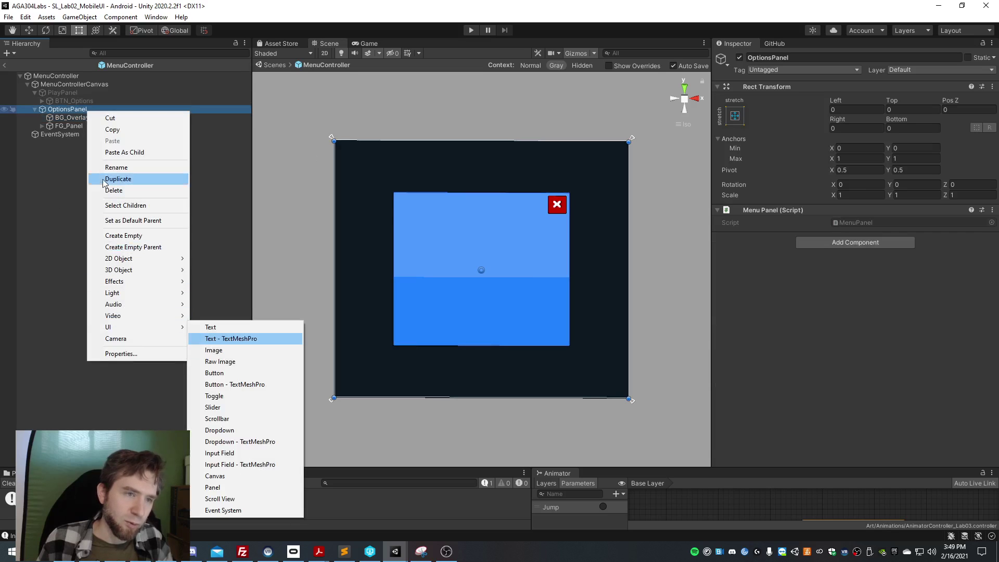
pyautogui.click(73, 127)
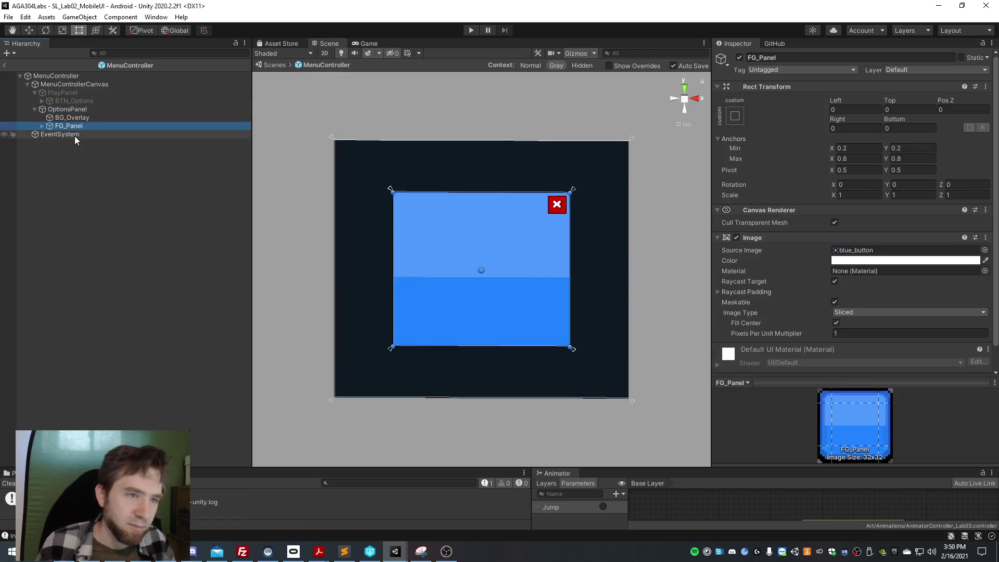
pyautogui.press('Right')
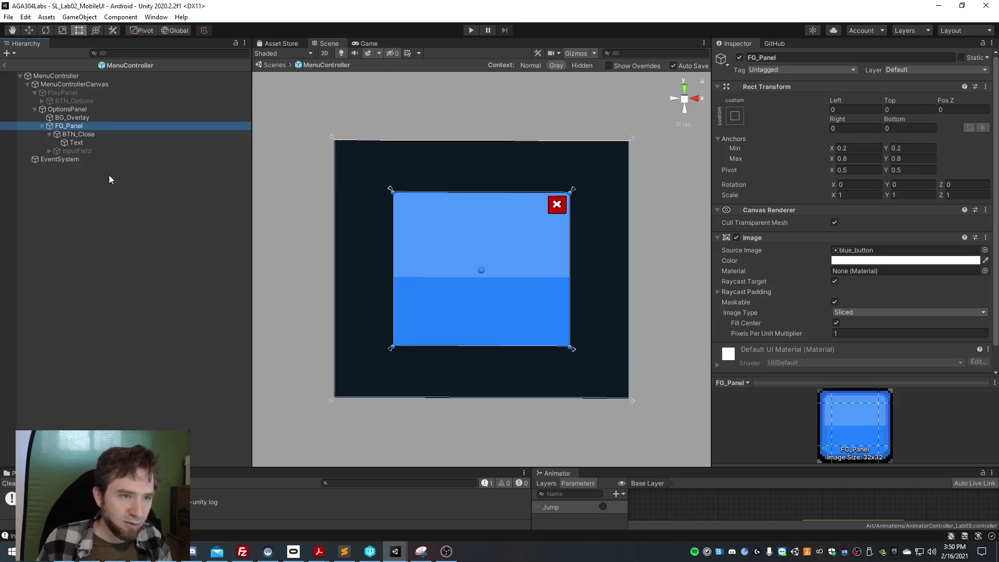
# Collapse FG_Panel and examine BG_Overlay's anchor preset and edge offsets before returning to FG_Panel
pyautogui.press('Left')
pyautogui.click(78, 117)
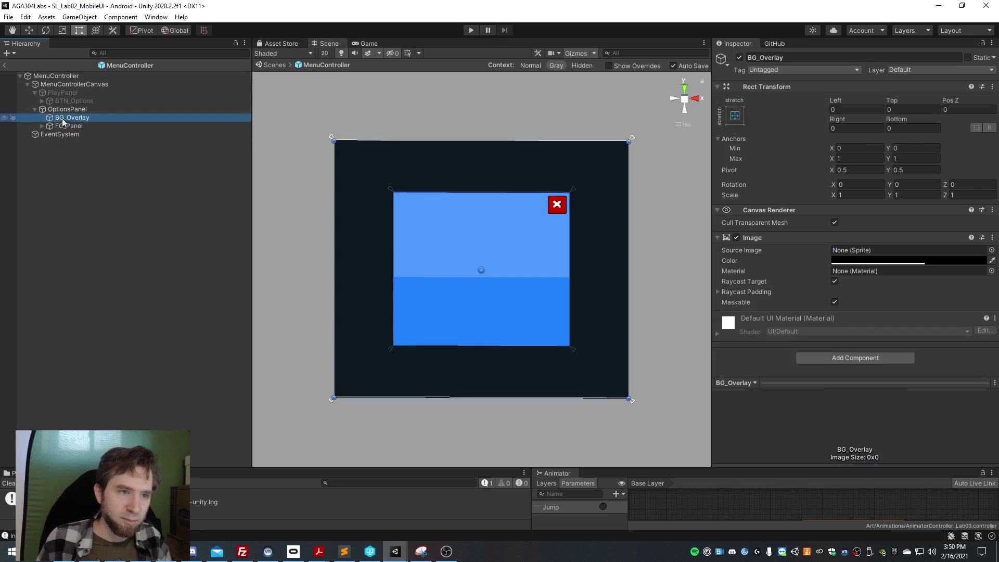
pyautogui.click(734, 116)
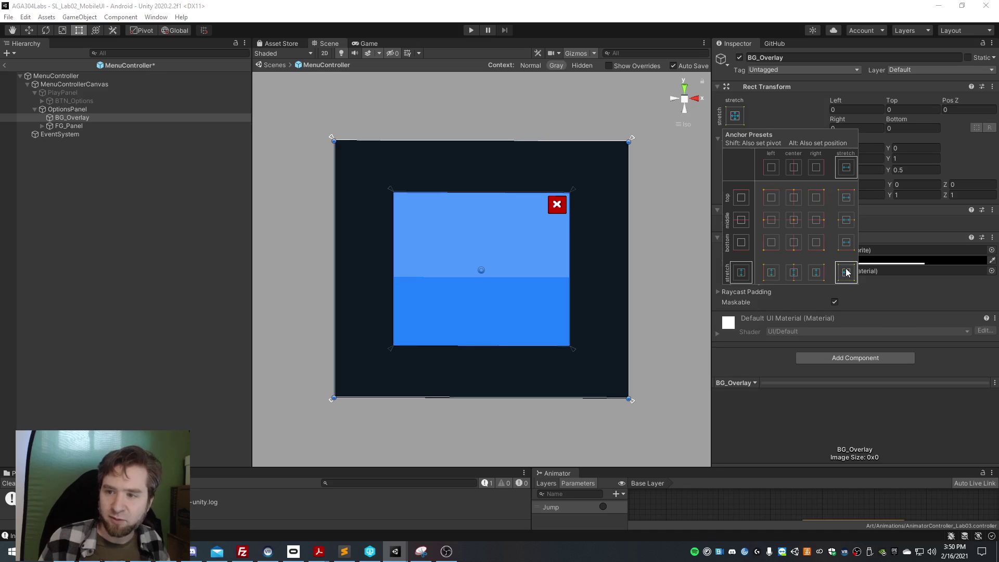
pyautogui.click(863, 108)
pyautogui.press('Tab')
pyautogui.press('Tab')
pyautogui.press('Tab')
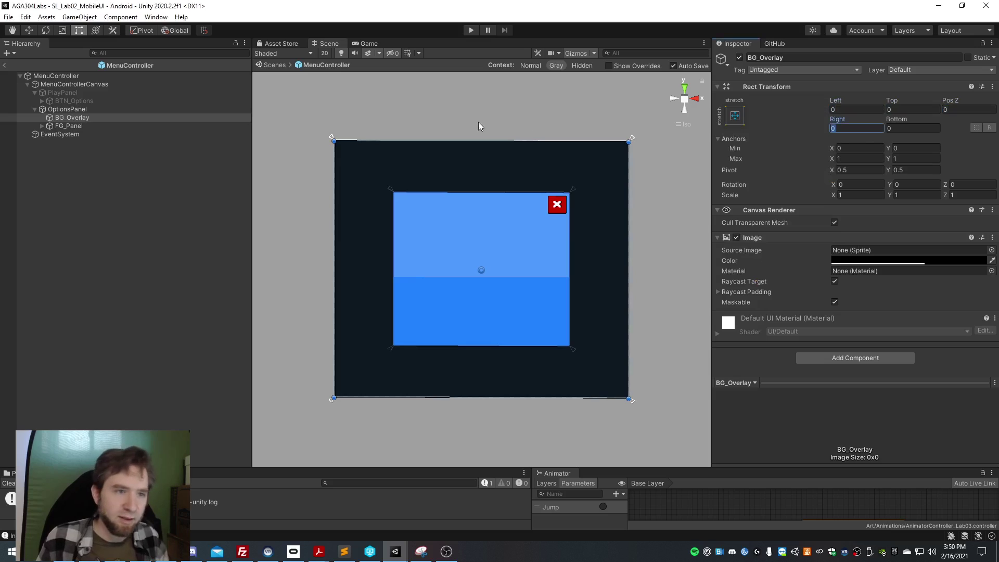
pyautogui.click(82, 126)
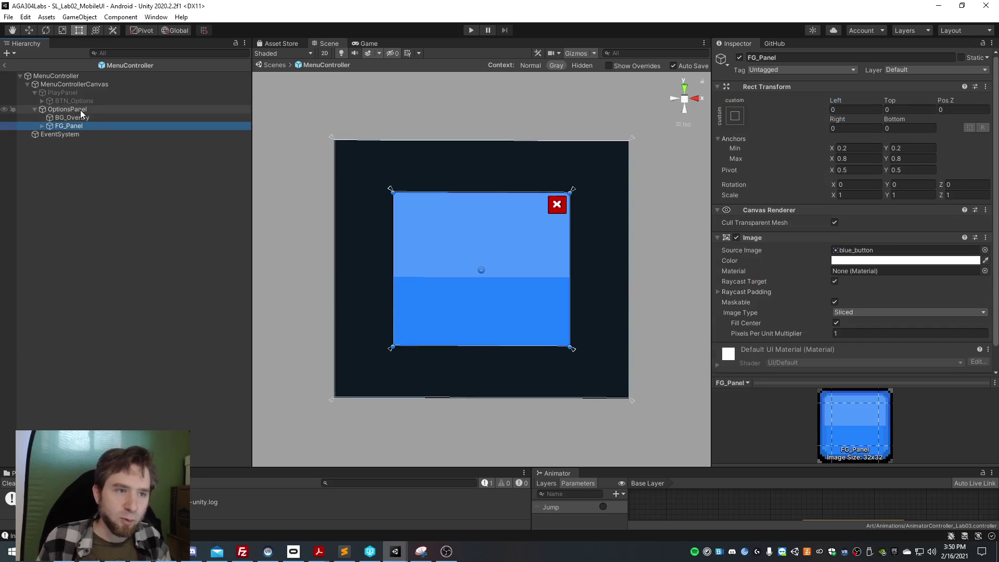
# Add an Image under OptionsPanel and compare its anchors with those of FG_Panel
pyautogui.rightClick(81, 110)
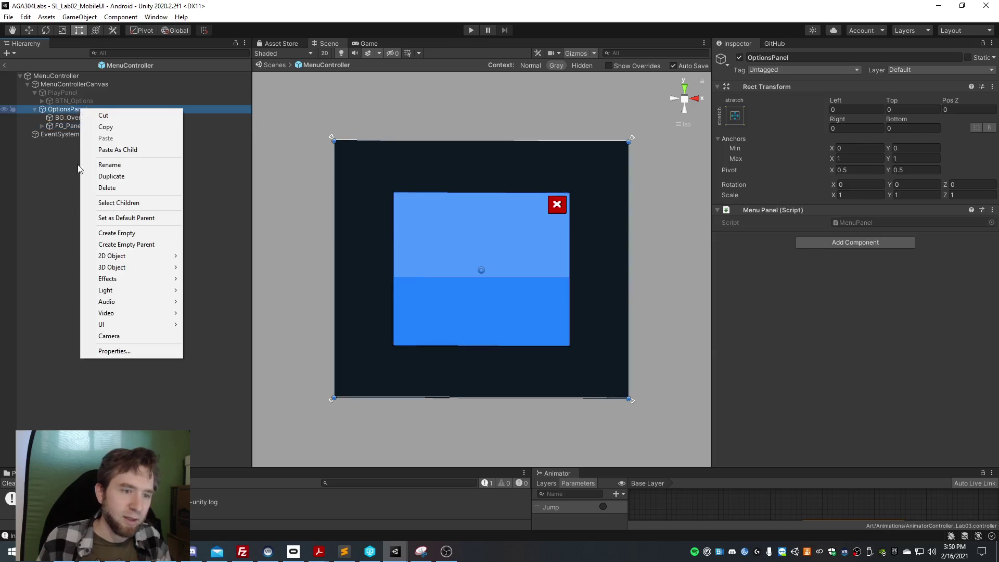
pyautogui.moveTo(104, 324)
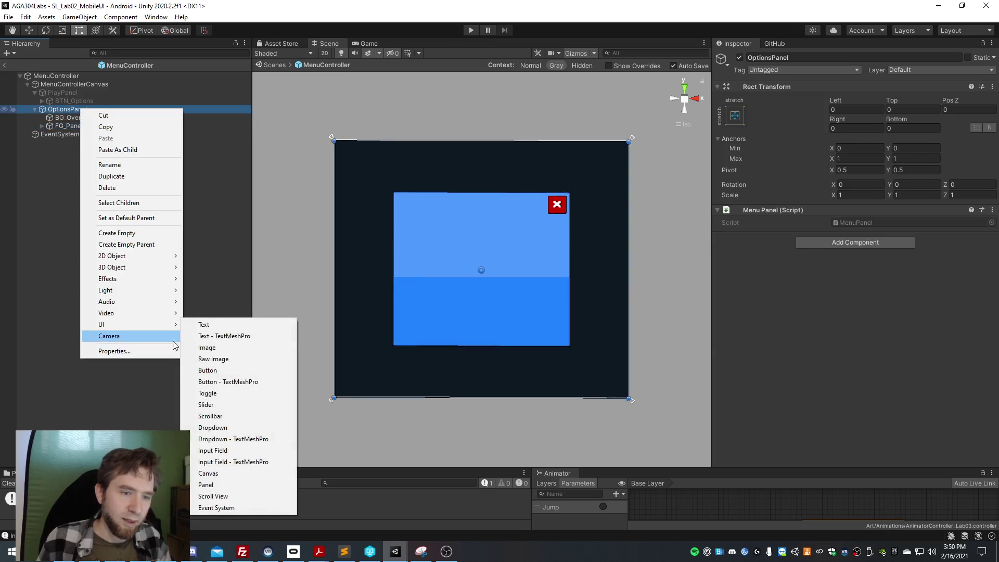
pyautogui.click(208, 348)
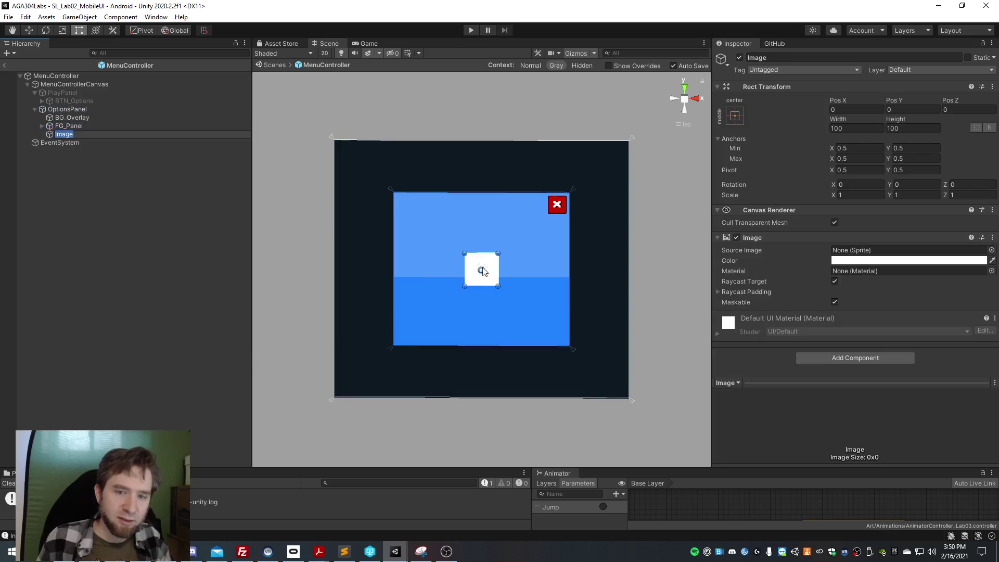
pyautogui.click(93, 126)
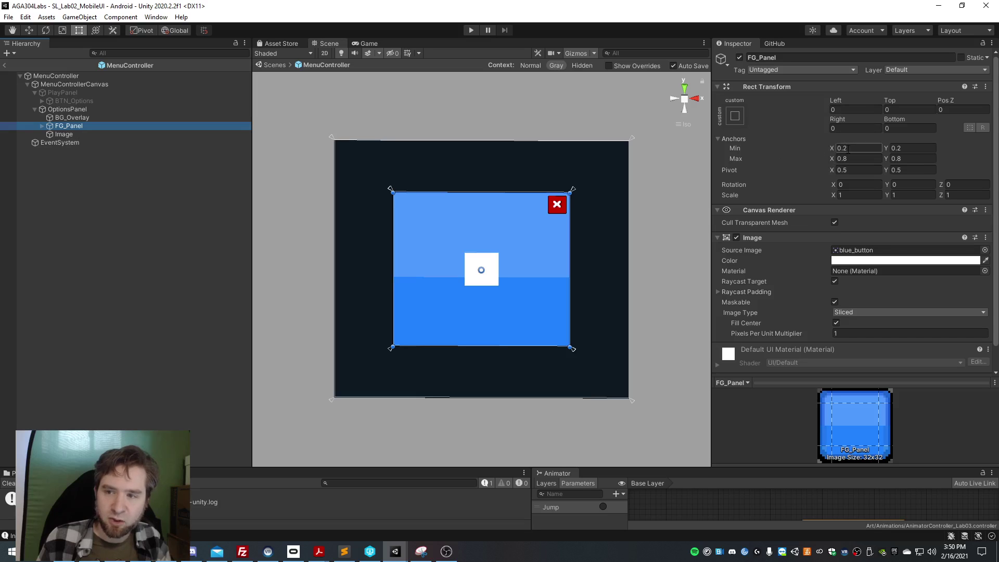
pyautogui.click(78, 134)
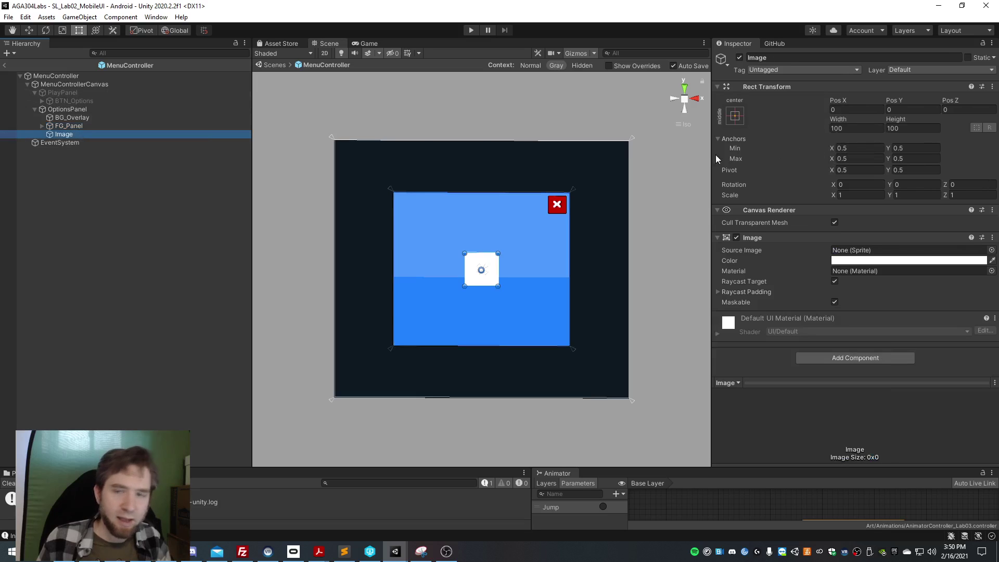
# Set the new Image's horizontal anchors to Min X 0.2 and Max X 0.8
pyautogui.click(858, 148)
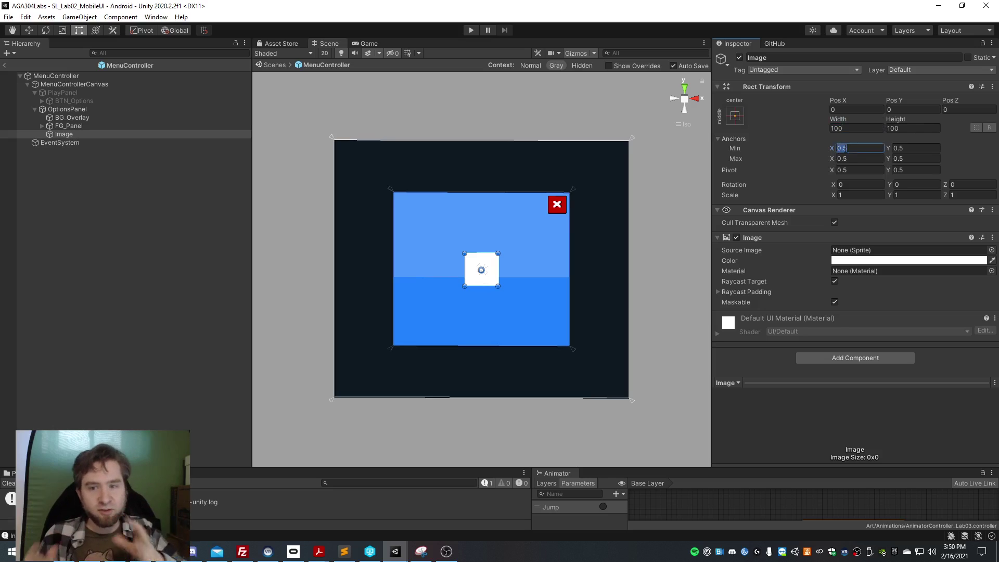
pyautogui.write('.2')
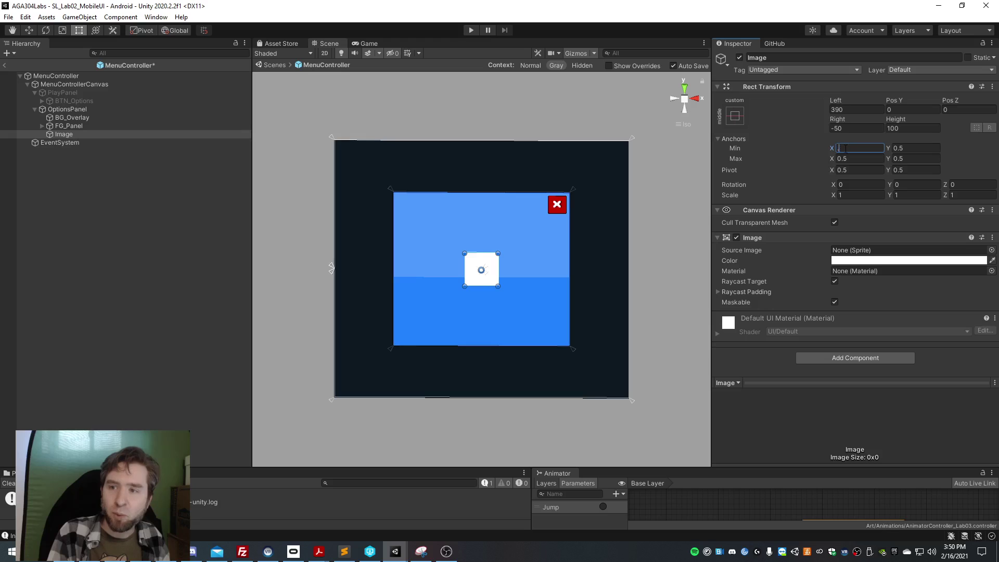
pyautogui.press('Tab')
pyautogui.press('Tab')
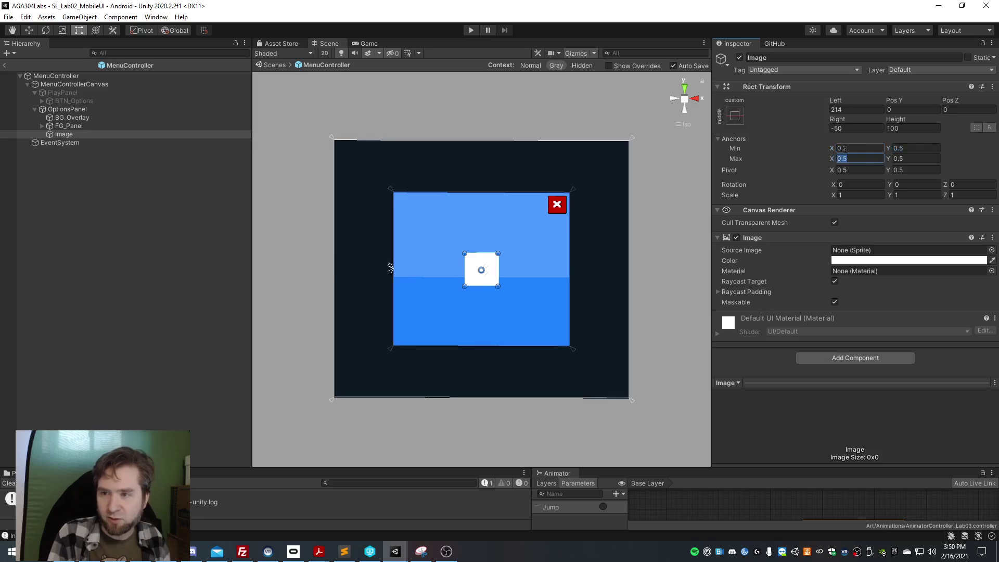
pyautogui.write('.8')
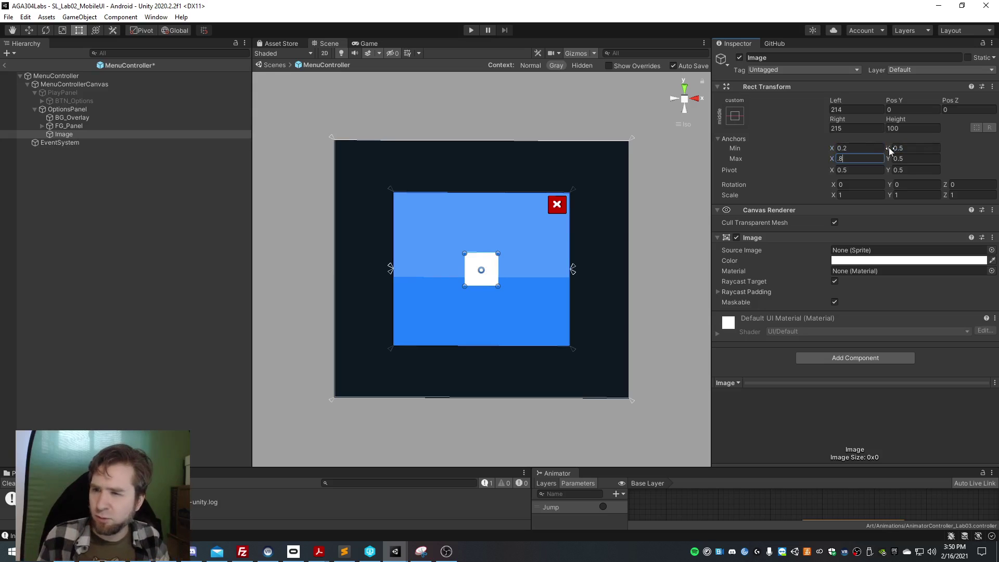
pyautogui.press('Return')
pyautogui.click(868, 155)
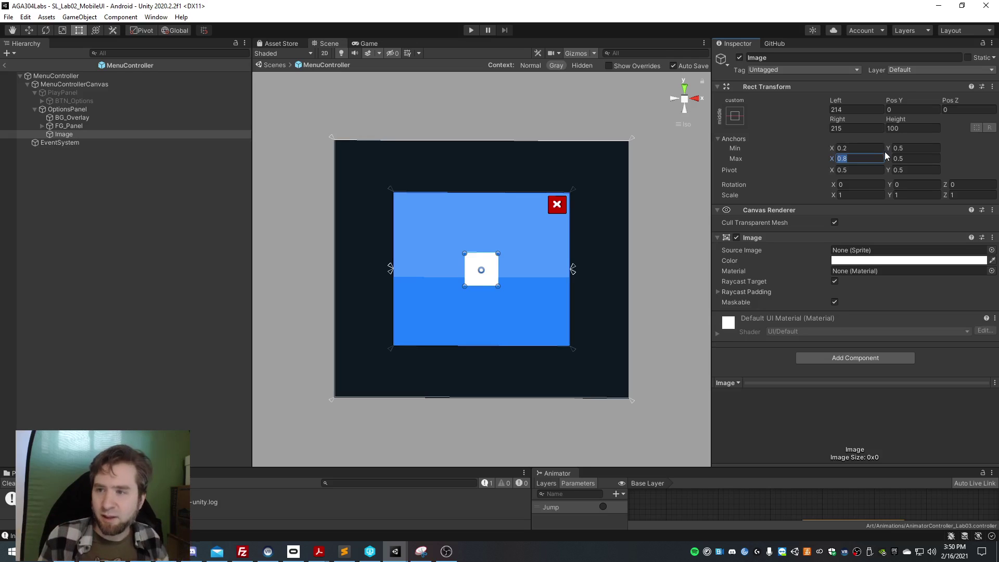
# Set the Image's vertical anchors to Min Y 0.2 and Max Y 0.8
pyautogui.click(901, 149)
pyautogui.write('.2')
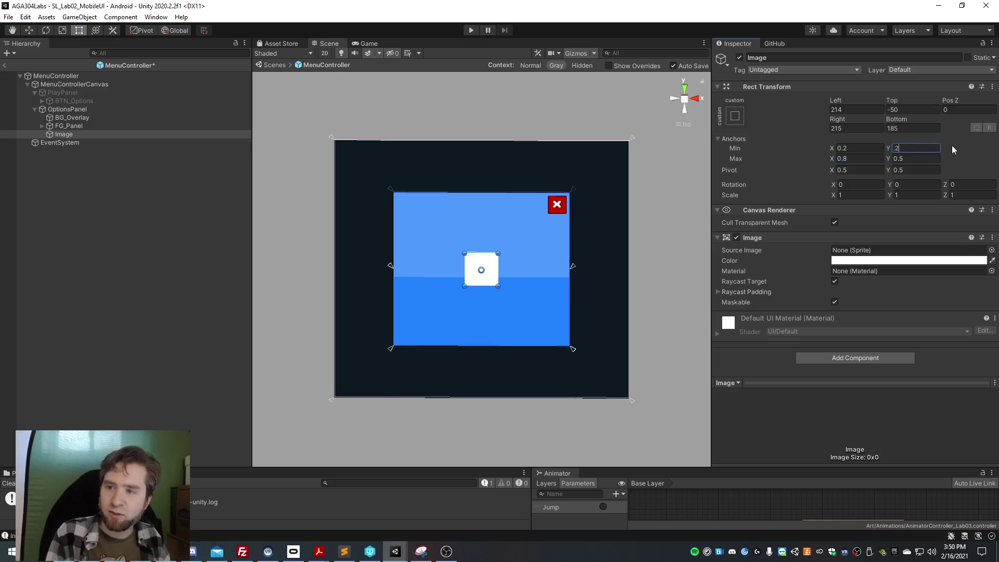
pyautogui.press('Tab')
pyautogui.press('Tab')
pyautogui.write('.8')
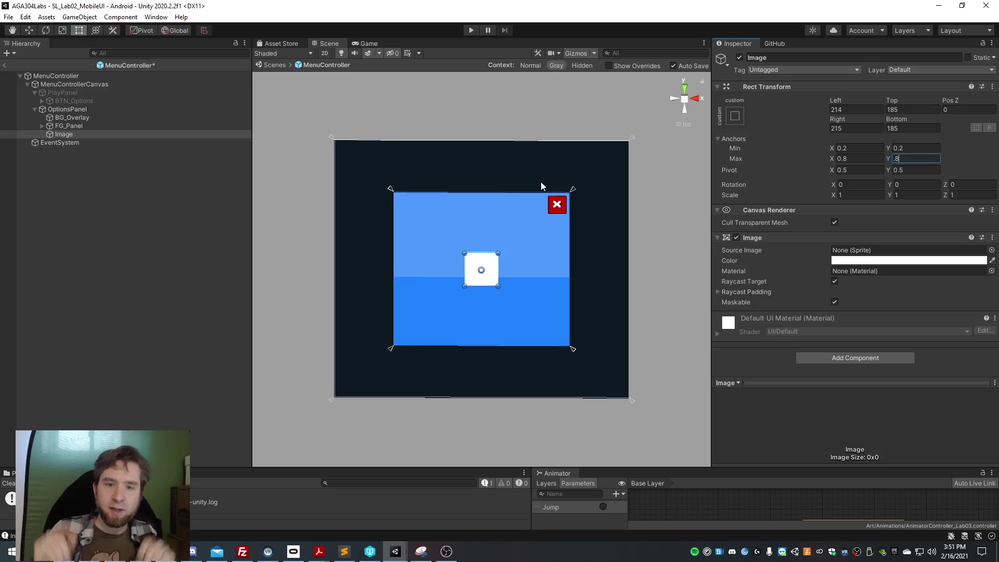
pyautogui.press('Tab')
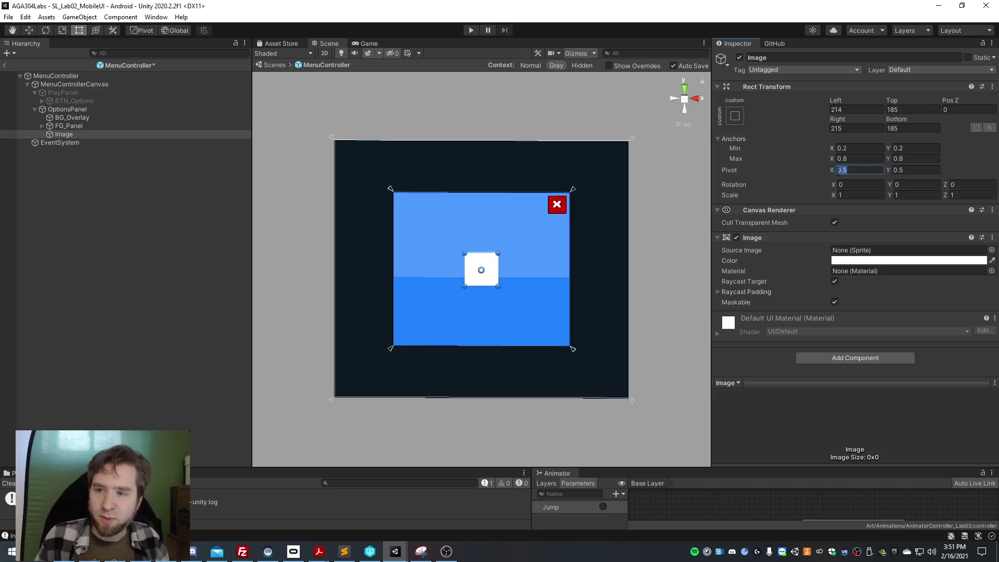
pyautogui.click(902, 170)
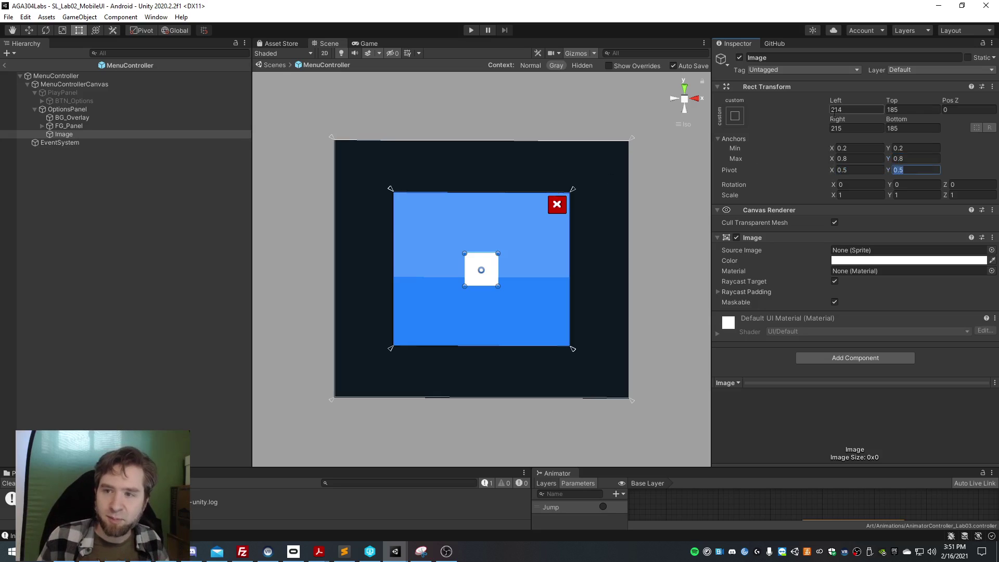
# Set the Image's Left, Top, Right and Bottom offsets to 0 so it fills its anchored area
pyautogui.click(837, 110)
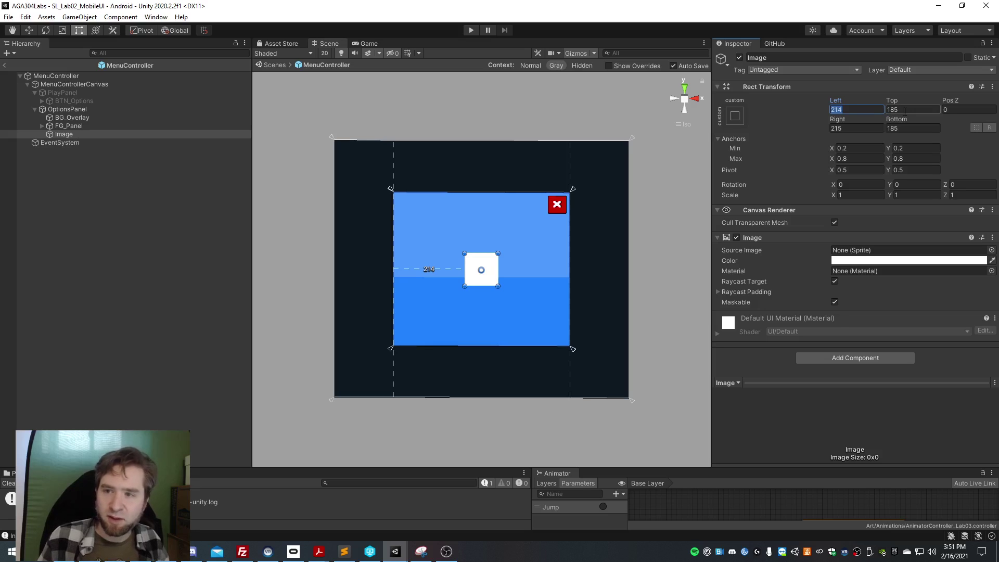
pyautogui.write('0')
pyautogui.press('Tab')
pyautogui.write('0')
pyautogui.press('Tab')
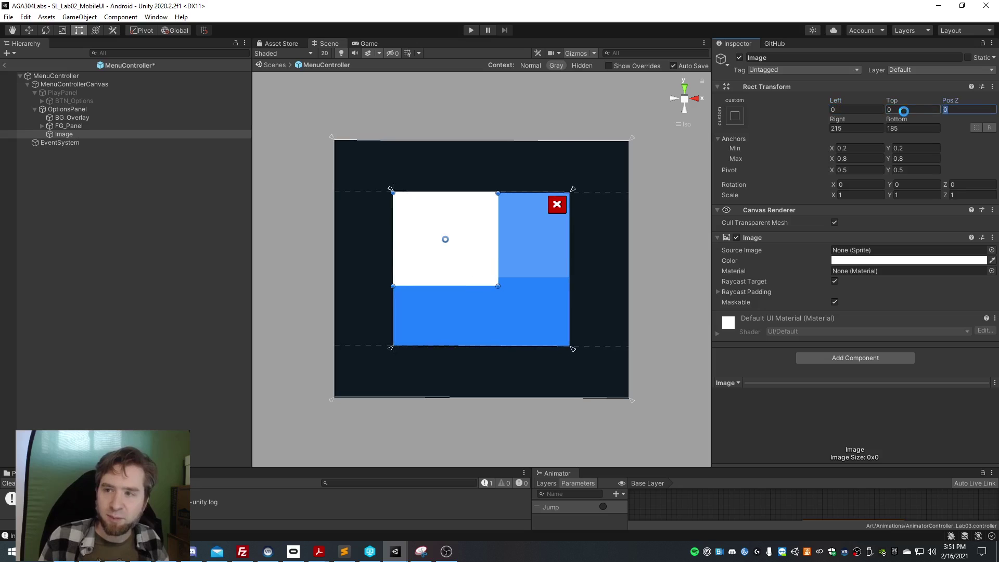
pyautogui.press('Tab')
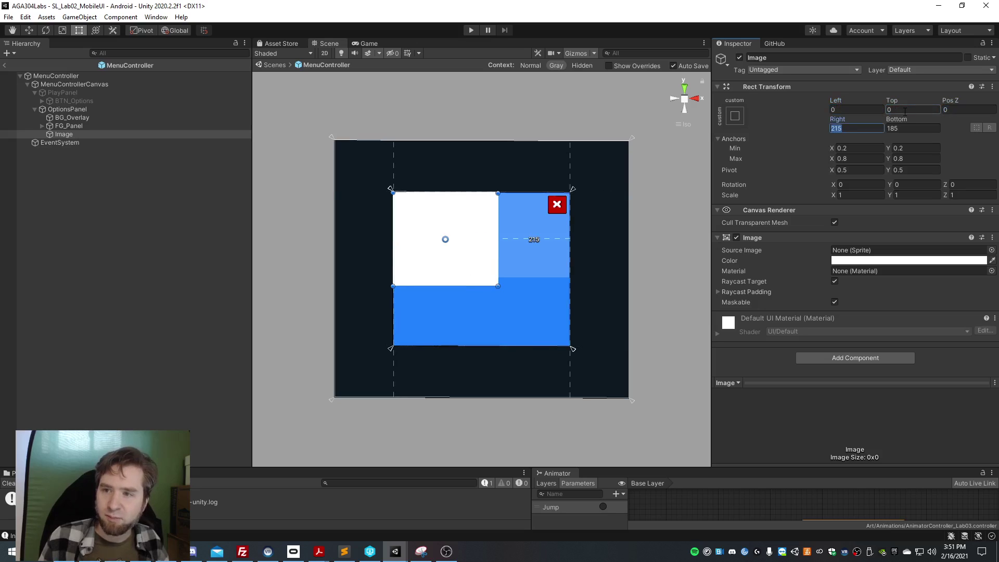
pyautogui.write('0')
pyautogui.press('Tab')
pyautogui.write('0')
pyautogui.press('Return')
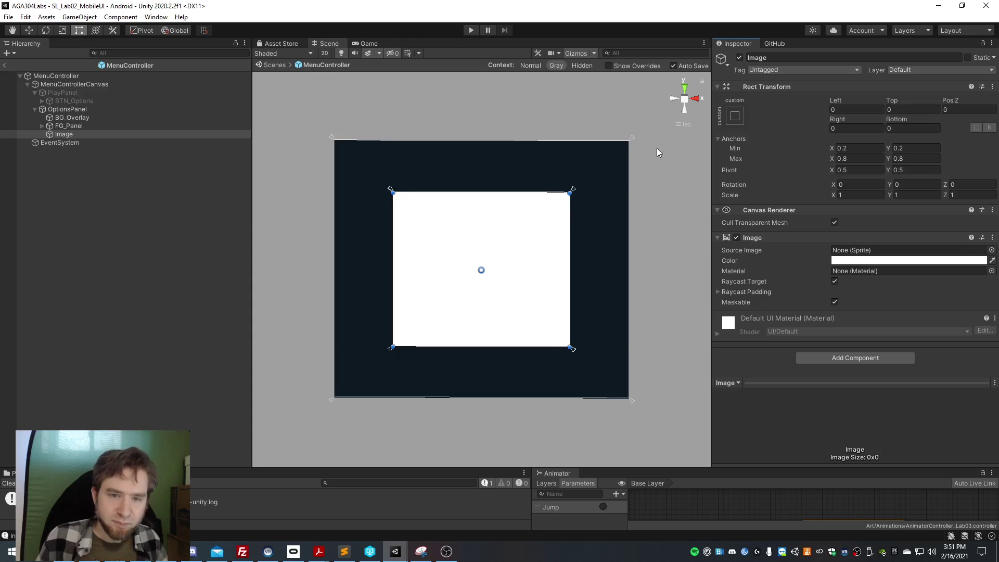
# Delete the sample Image from OptionsPanel and select FG_Panel
pyautogui.click(64, 126)
pyautogui.moveTo(124, 136); pyautogui.dragTo(87, 124)
pyautogui.click(87, 126)
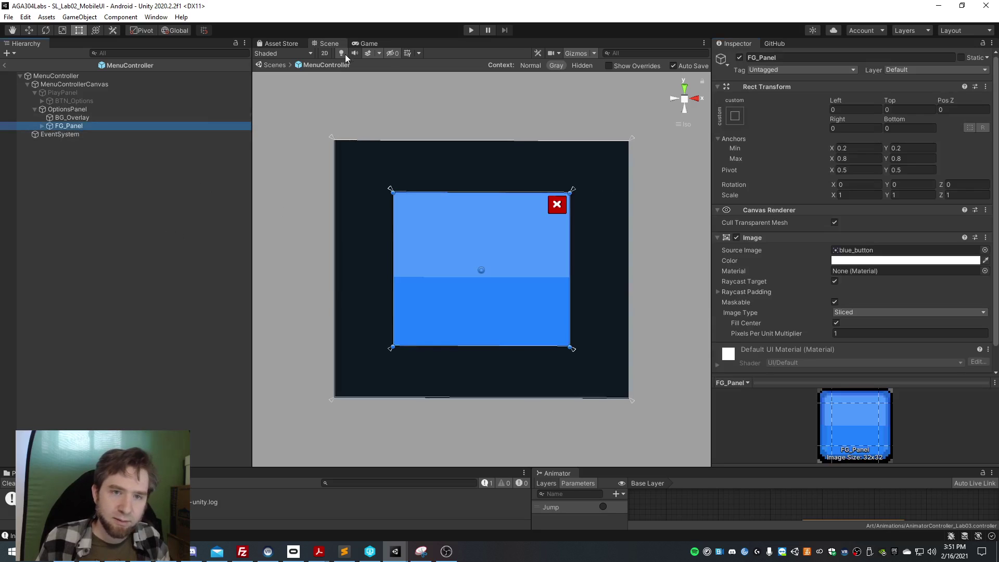
# Expand FG_Panel, inspect its BTN_Close child, and deactivate BTN_Close
pyautogui.press('Right')
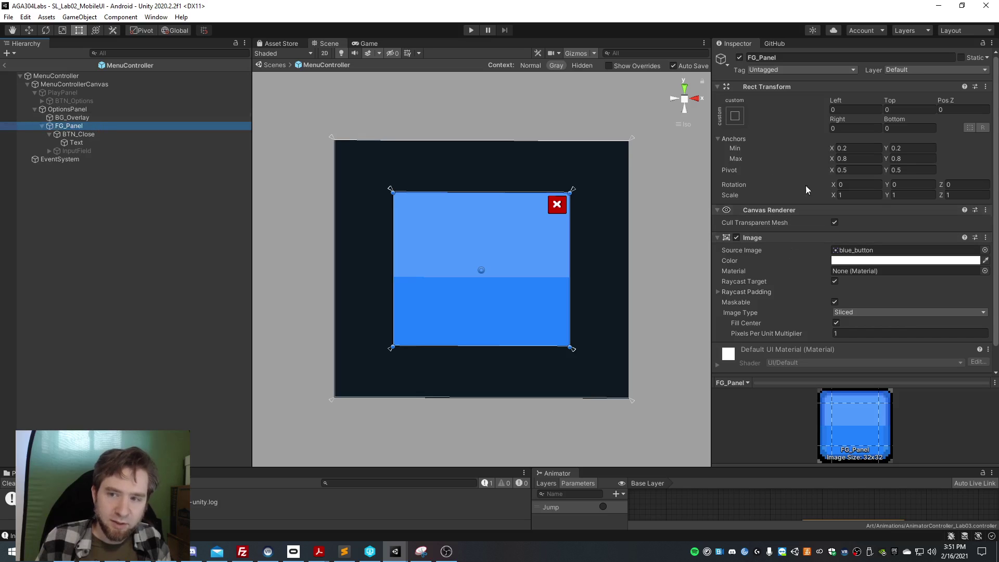
pyautogui.click(107, 135)
pyautogui.press('Down')
pyautogui.press('Up')
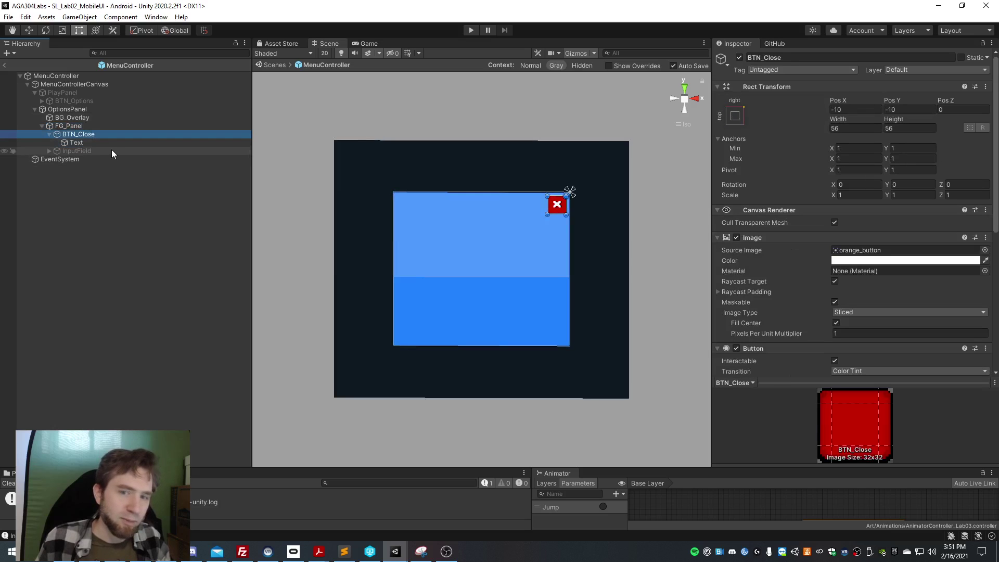
pyautogui.press('Left')
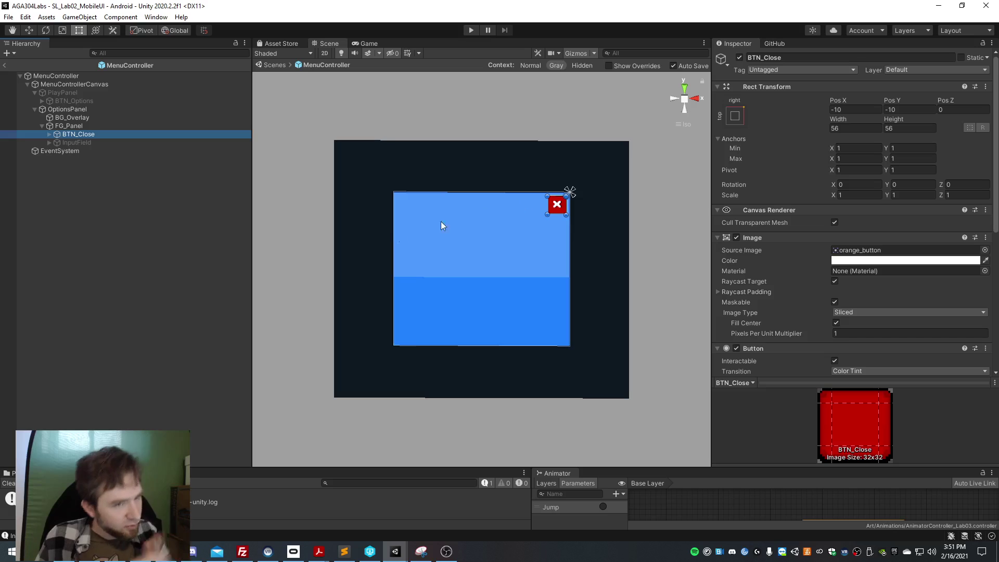
pyautogui.click(740, 57)
# Add a standard UI Button as a child of FG_Panel and keep its default name
pyautogui.click(78, 125)
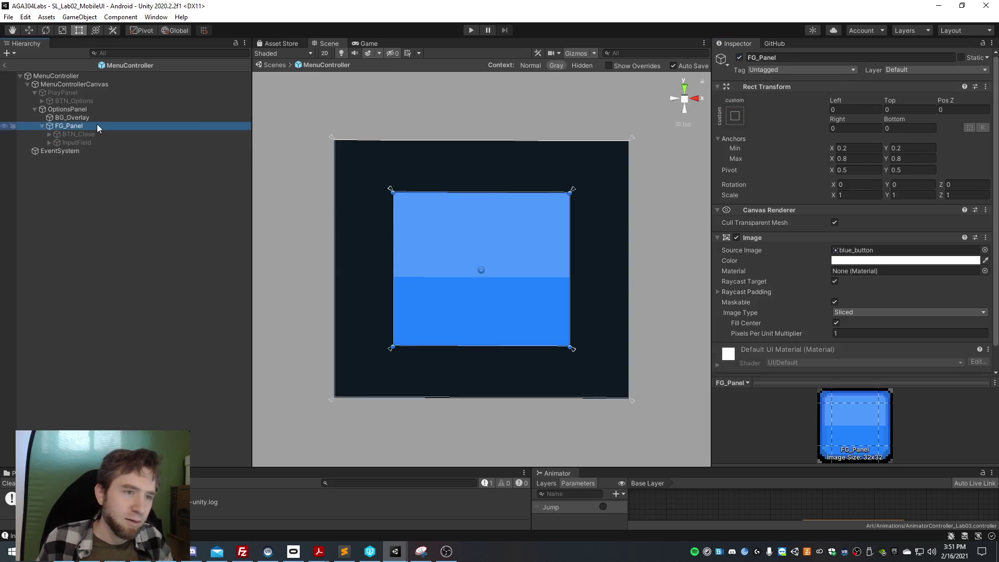
pyautogui.rightClick(97, 125)
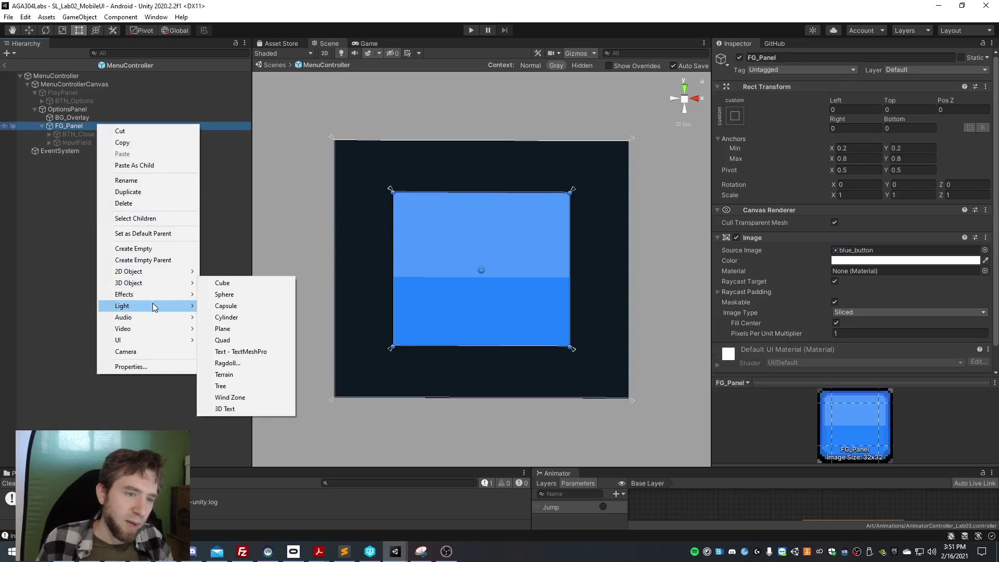
pyautogui.moveTo(154, 340)
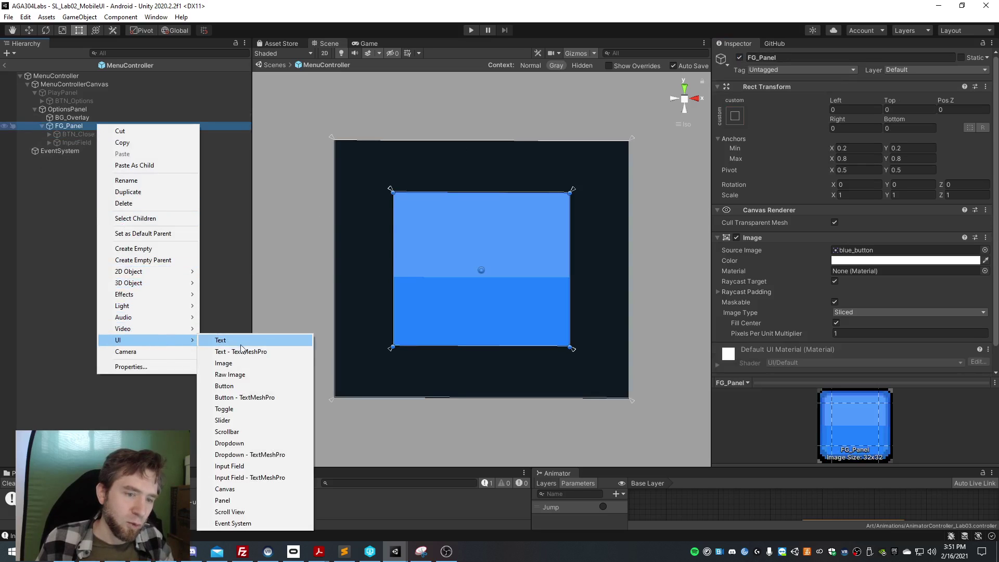
pyautogui.click(253, 386)
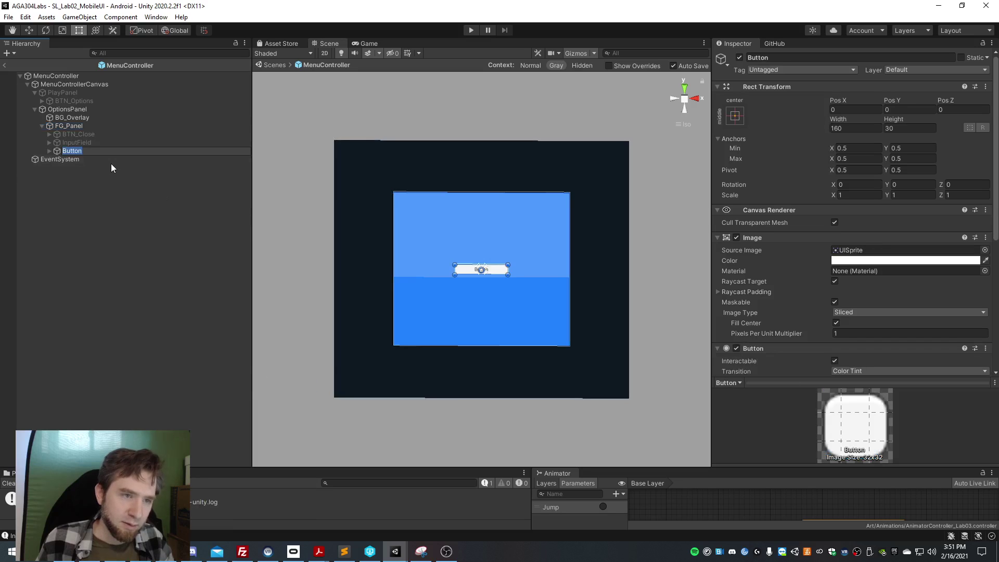
pyautogui.click(101, 150)
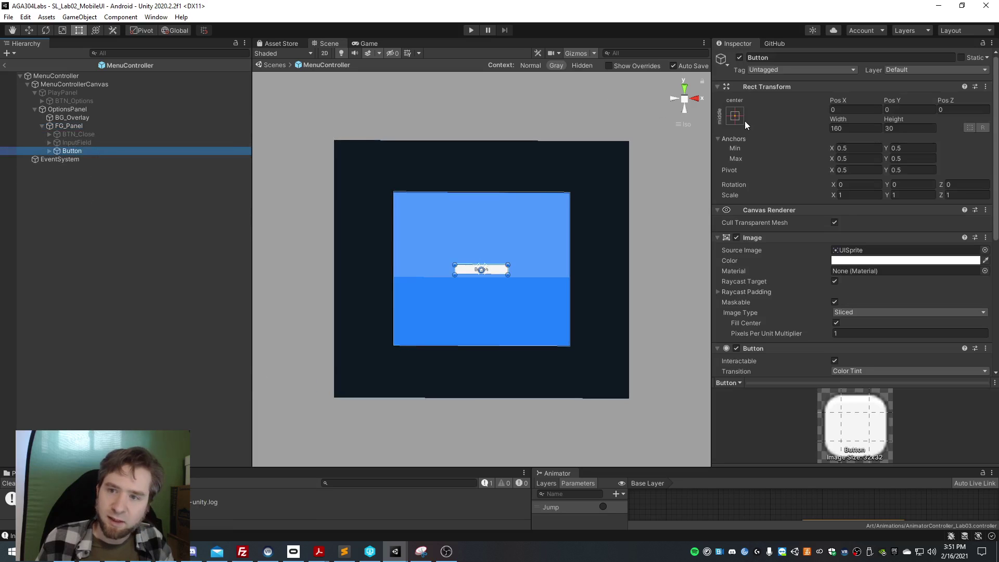
# Anchor the new Button to FG_Panel's top-right corner and set its Pos X and Pos Y to 0
pyautogui.click(739, 120)
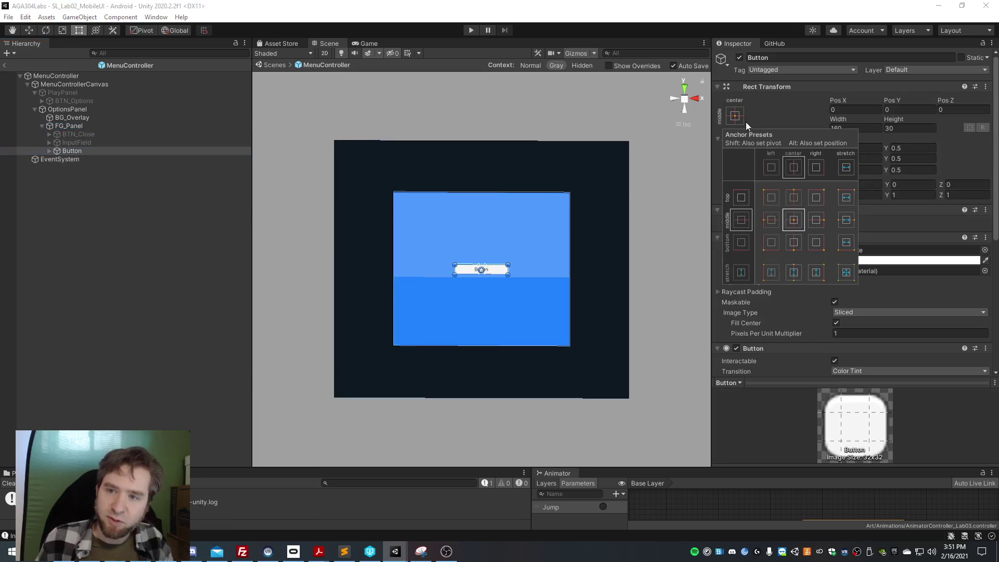
pyautogui.click(818, 196)
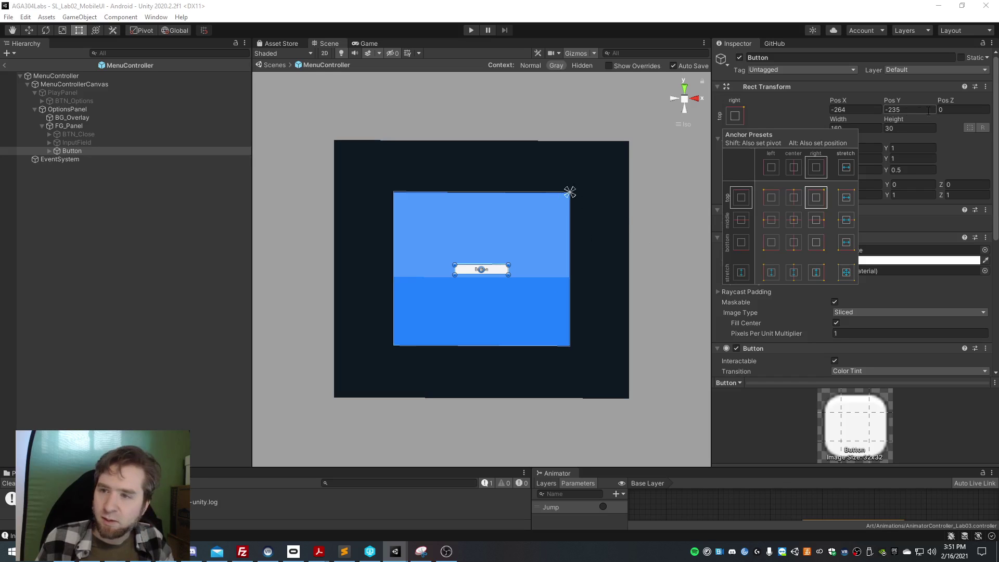
pyautogui.click(843, 109)
pyautogui.click(843, 109)
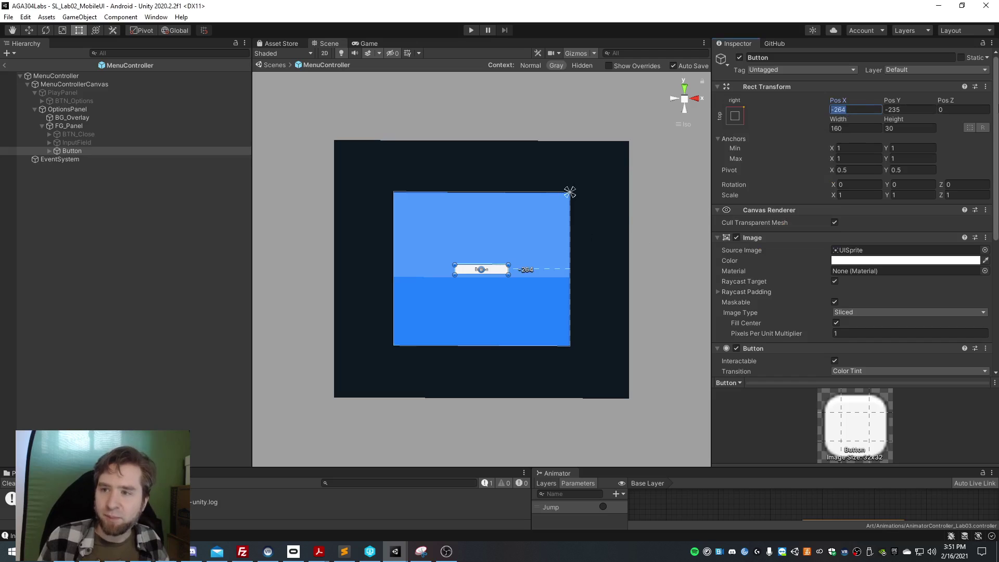
pyautogui.write('0')
pyautogui.press('Tab')
pyautogui.write('0')
pyautogui.press('Tab')
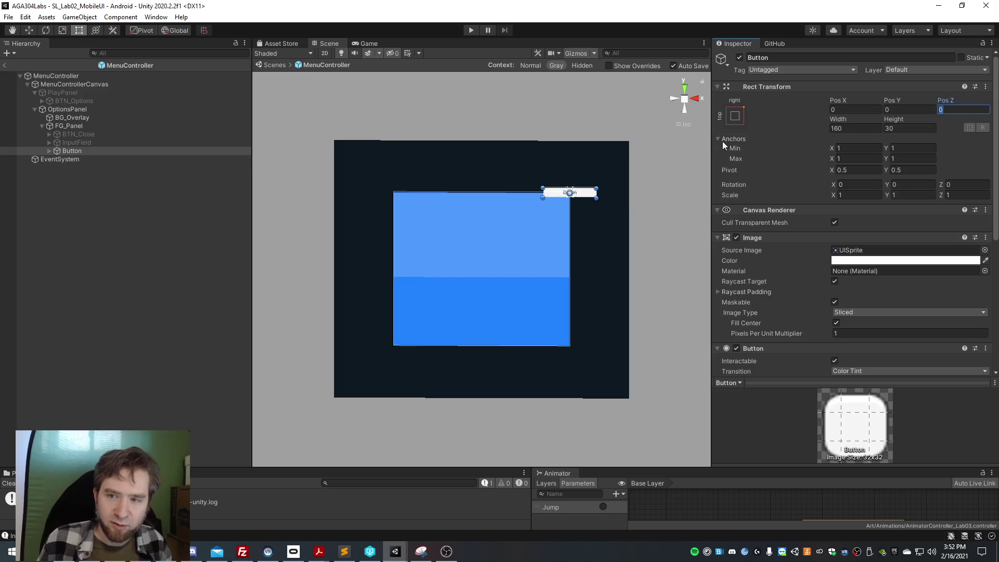
# Set the new Button's pivot to its top-right corner with X 1 and Y 1
pyautogui.click(840, 170)
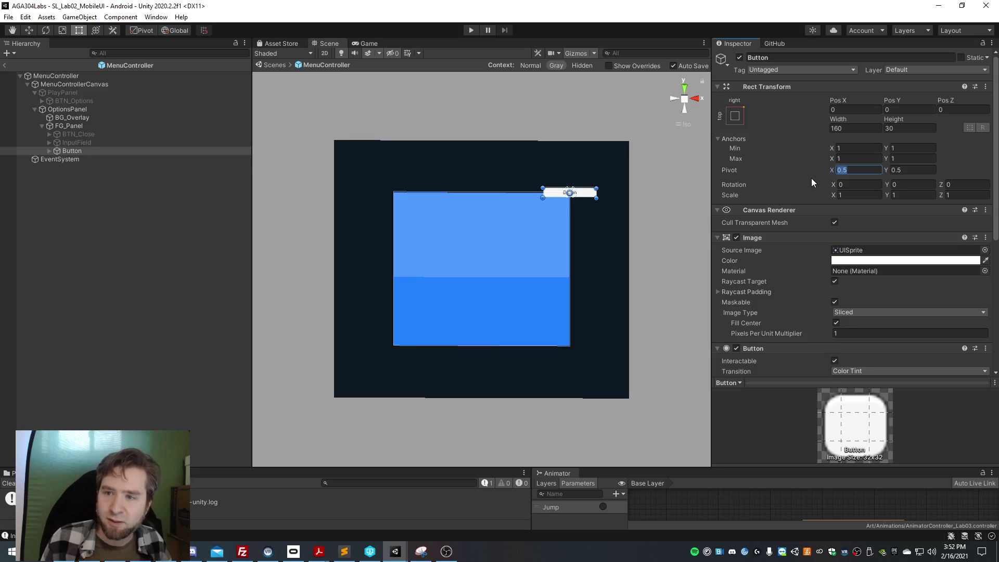
pyautogui.write('1')
pyautogui.press('Tab')
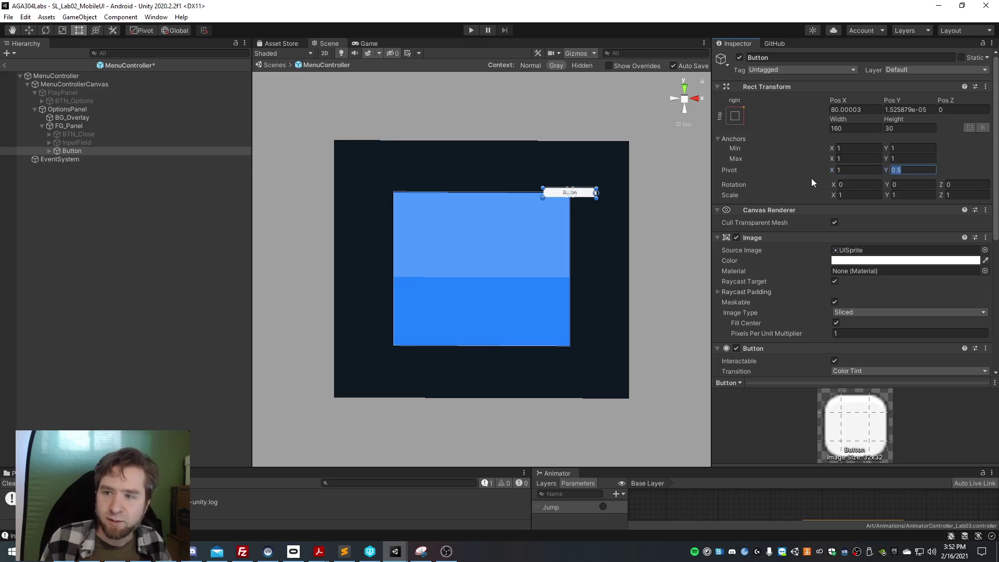
pyautogui.write('1')
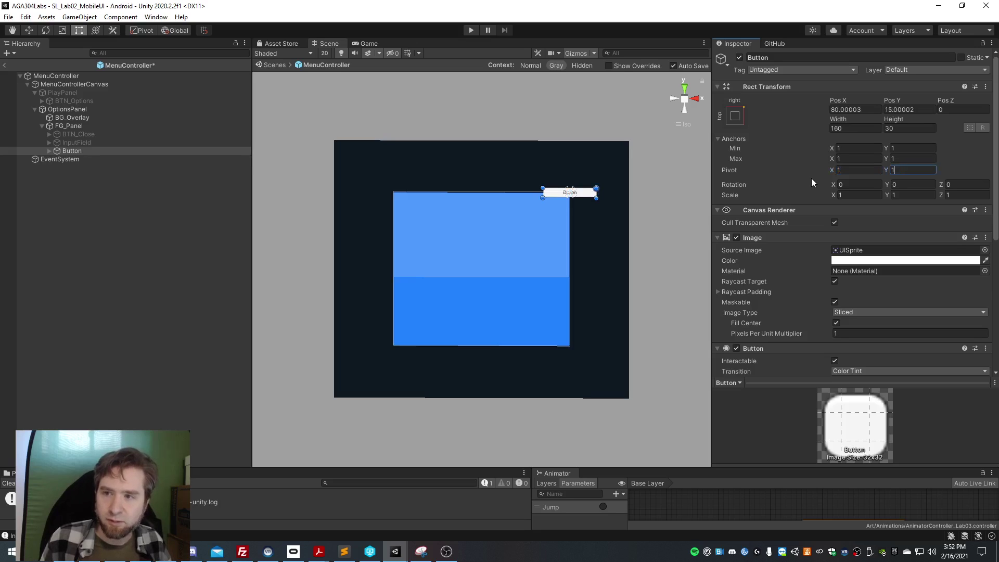
pyautogui.press('Tab')
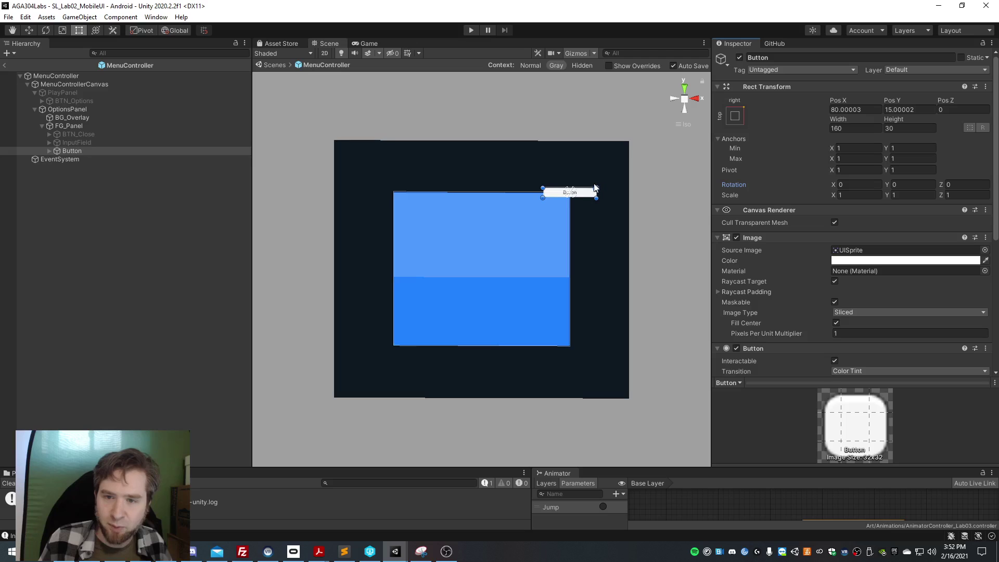
pyautogui.scroll(8, 607, 182)
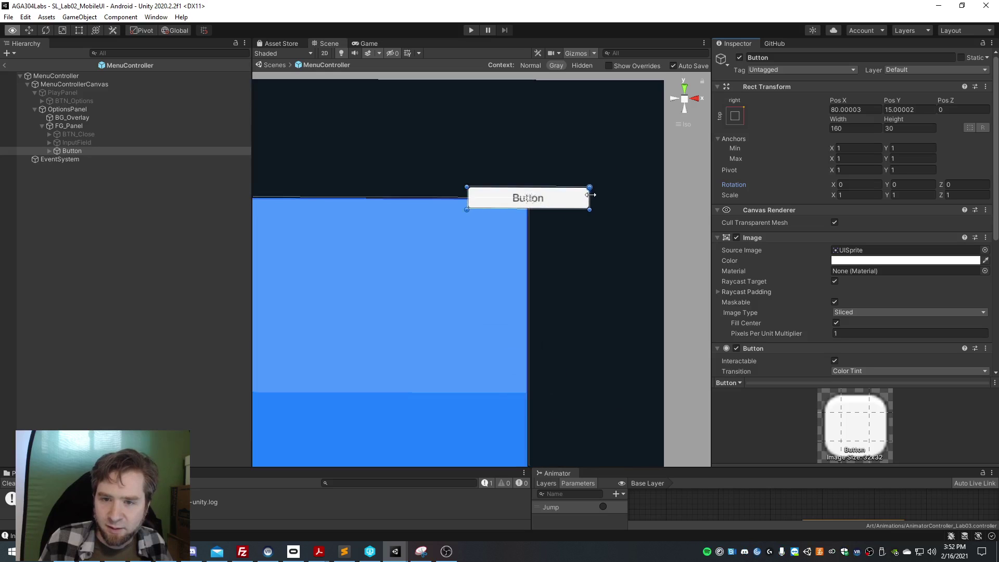
pyautogui.press('t')
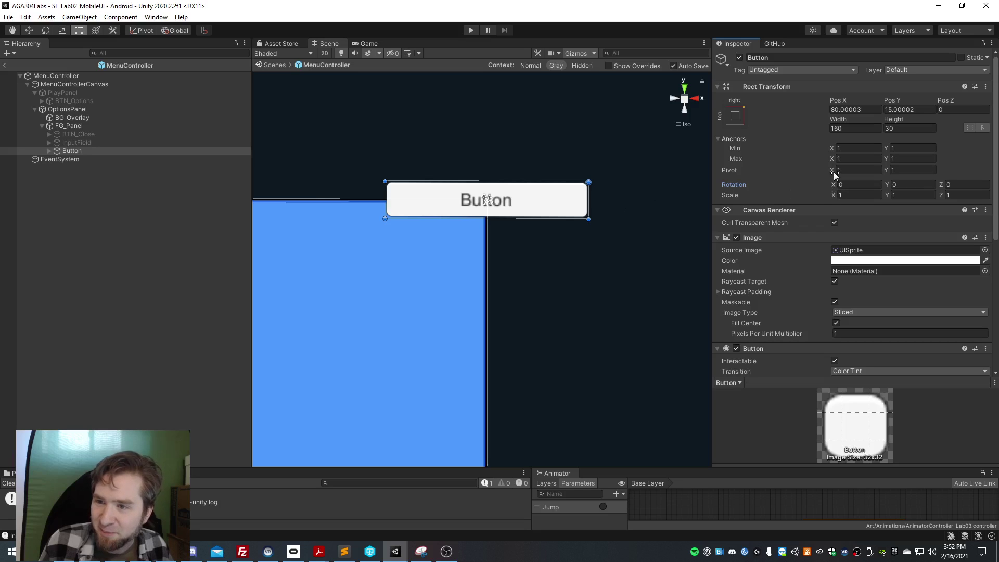
# Shift the Button's Pivot X to 0.97 as a demonstration and restore it to 1
pyautogui.moveTo(832, 170)
pyautogui.mouseDown()
pyautogui.moveTo(815, 174)
pyautogui.moveTo(841, 173)
pyautogui.mouseUp()
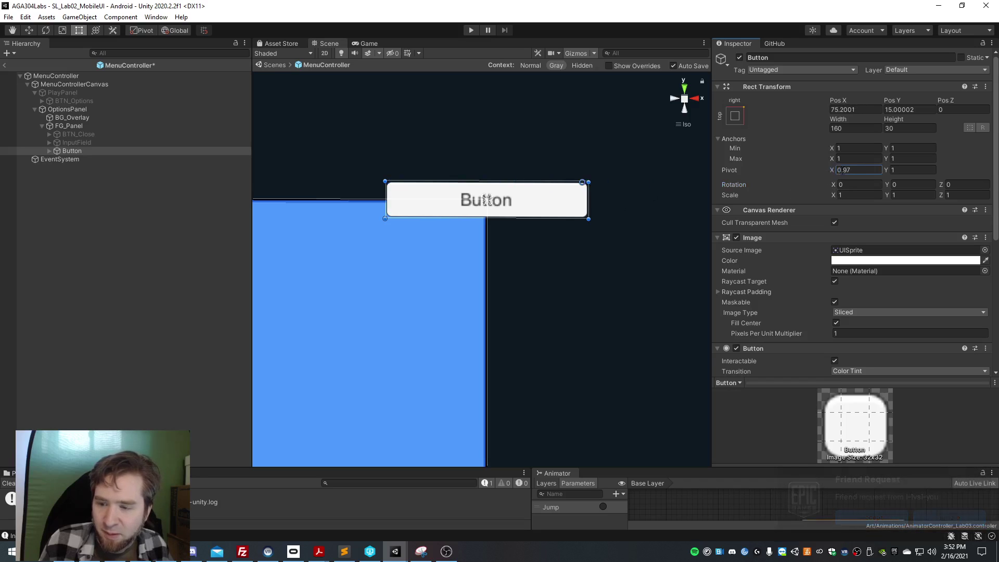
pyautogui.click(847, 172)
pyautogui.write('1')
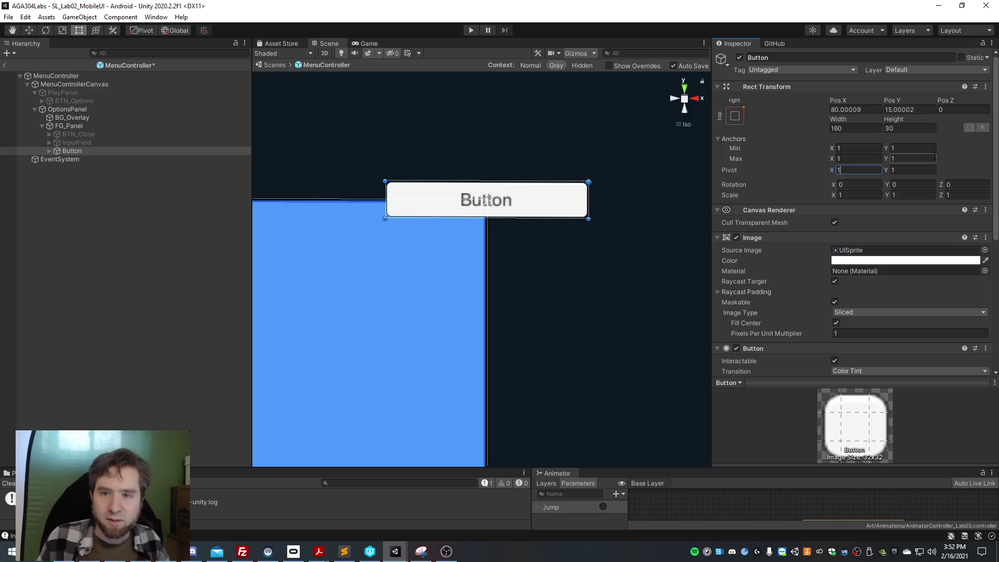
pyautogui.press('Tab')
pyautogui.click(846, 170)
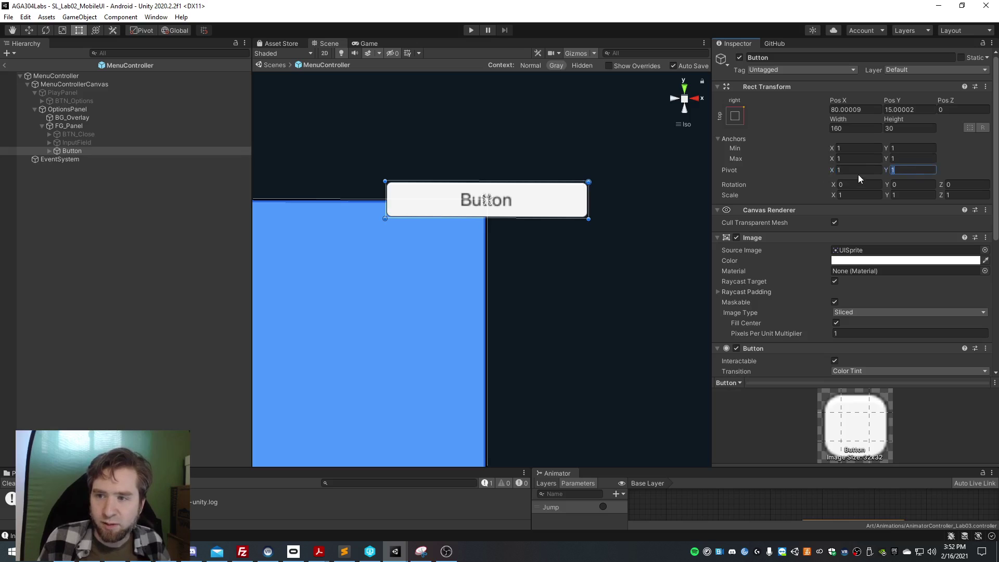
pyautogui.click(912, 170)
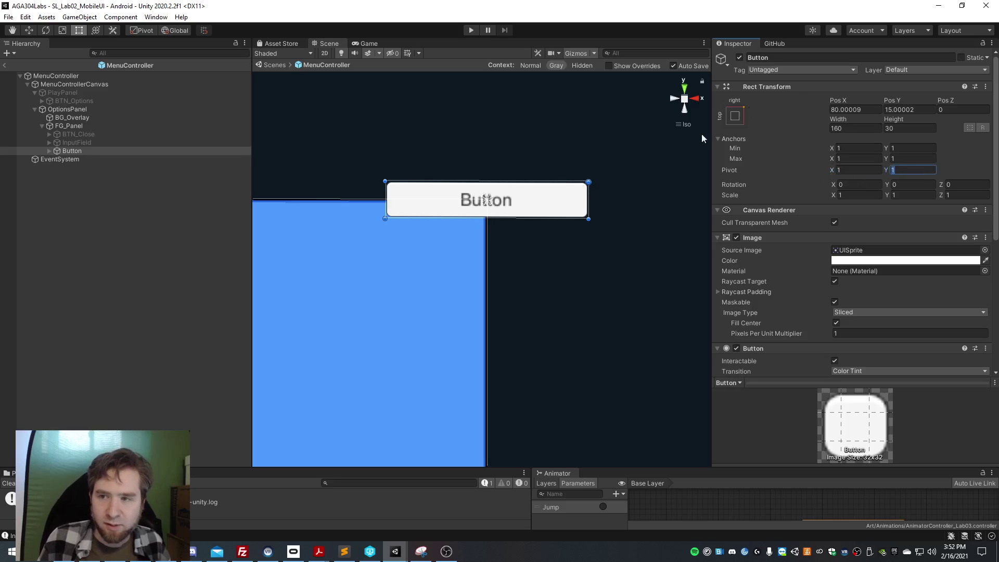
# Set the Button's Pos X and Pos Y to 0 so it aligns with FG_Panel's top-right corner
pyautogui.click(853, 110)
pyautogui.write('0')
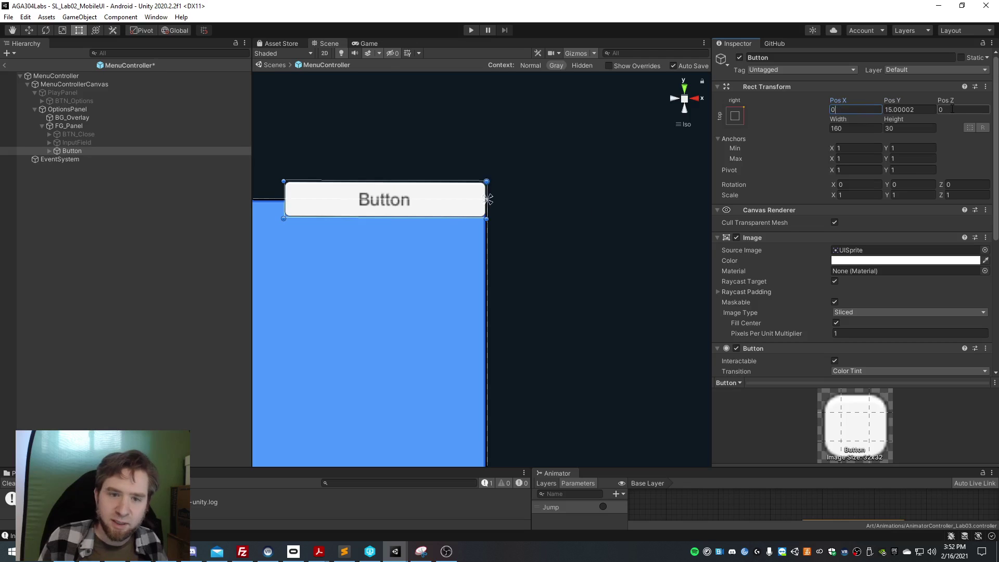
pyautogui.press('Tab')
pyautogui.write('0')
pyautogui.click(952, 110)
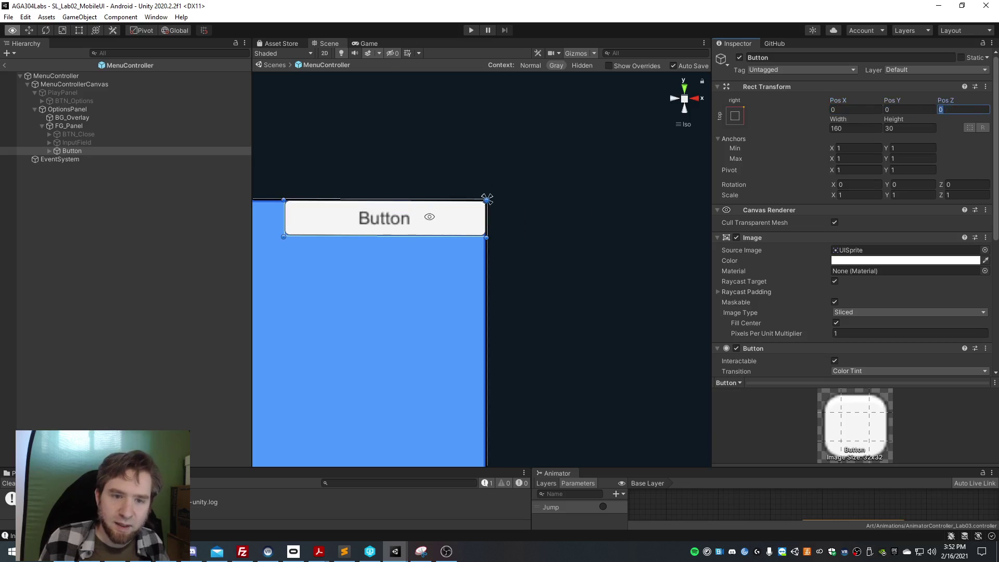
pyautogui.scroll(-5, 410, 225)
pyautogui.scroll(-2, 413, 235)
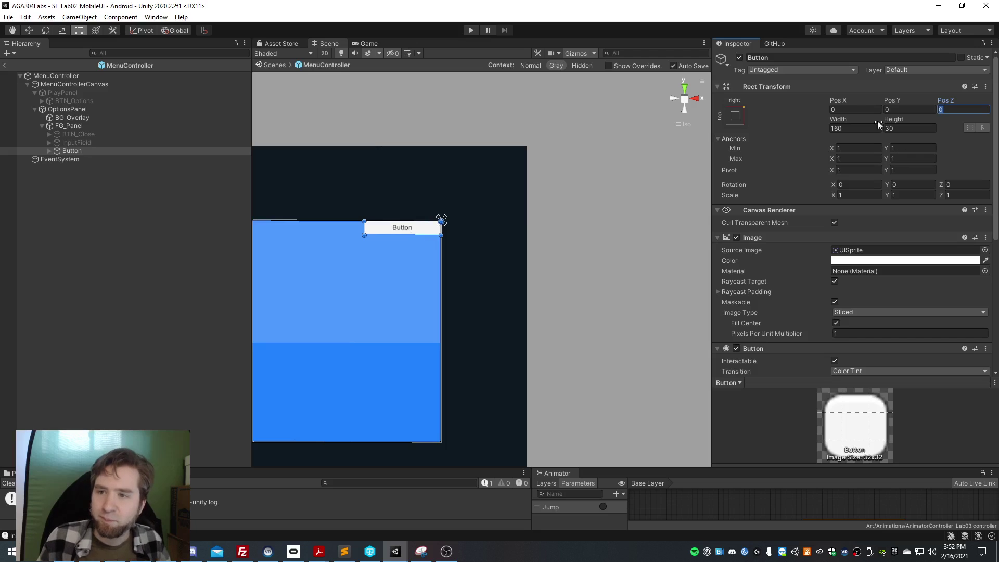
# Check the Pos X and Pos Y offsets of the original BTN_Close for comparison
pyautogui.click(848, 104)
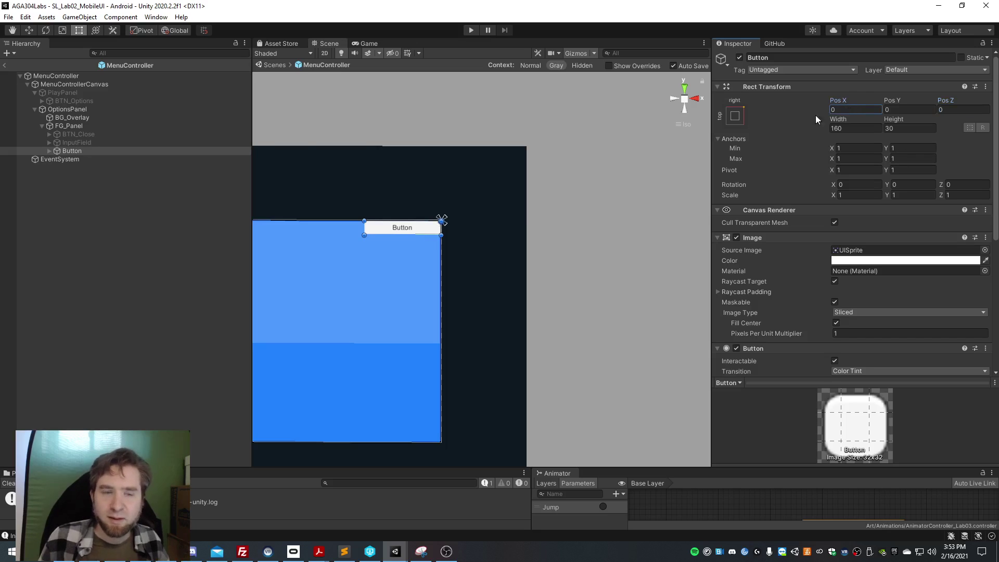
pyautogui.click(61, 141)
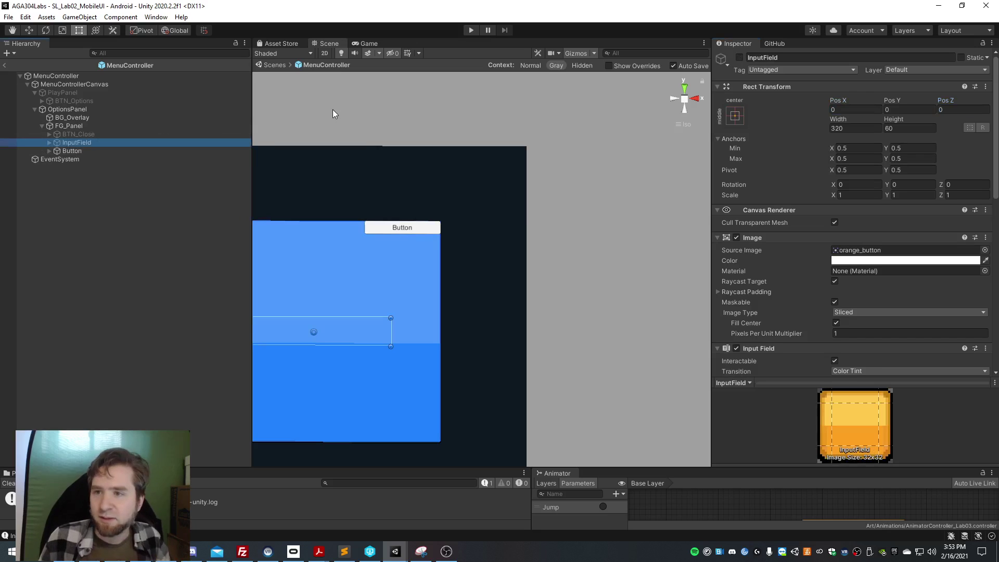
pyautogui.press('Up')
pyautogui.press('Down')
pyautogui.press('Up')
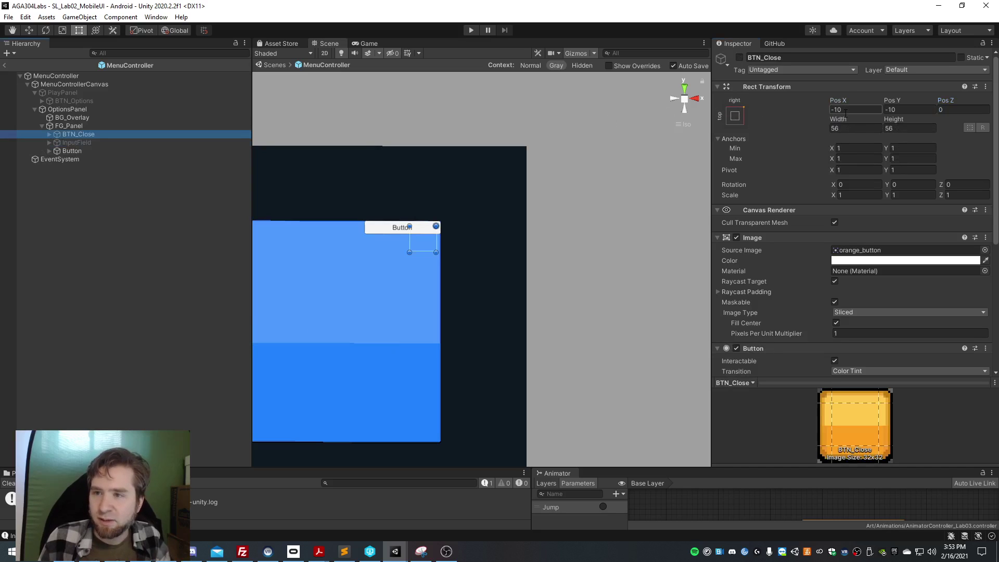
pyautogui.click(845, 112)
pyautogui.click(899, 111)
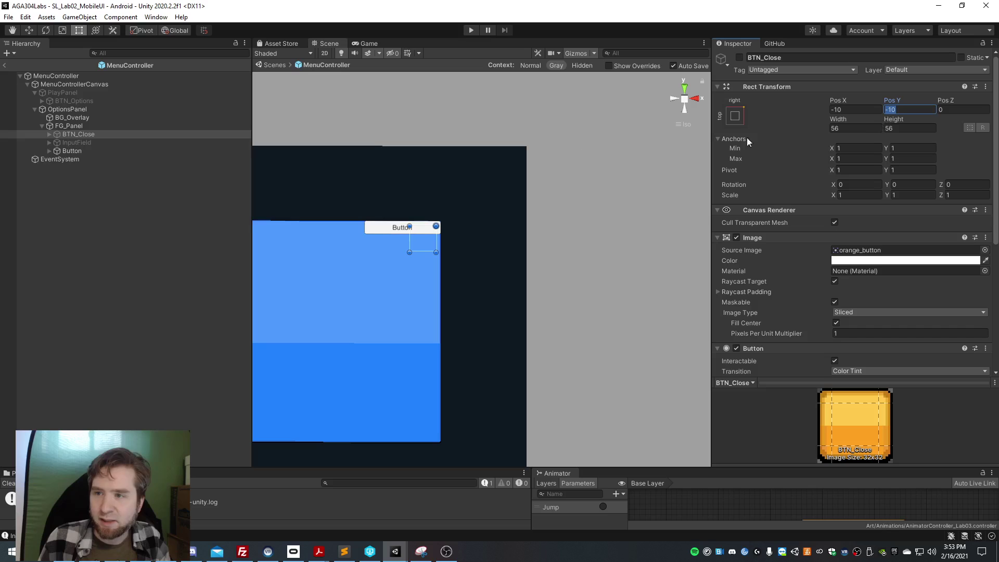
# Offset the Button from FG_Panel's corner by setting its Pos X and Pos Y to -10
pyautogui.click(72, 151)
pyautogui.click(857, 109)
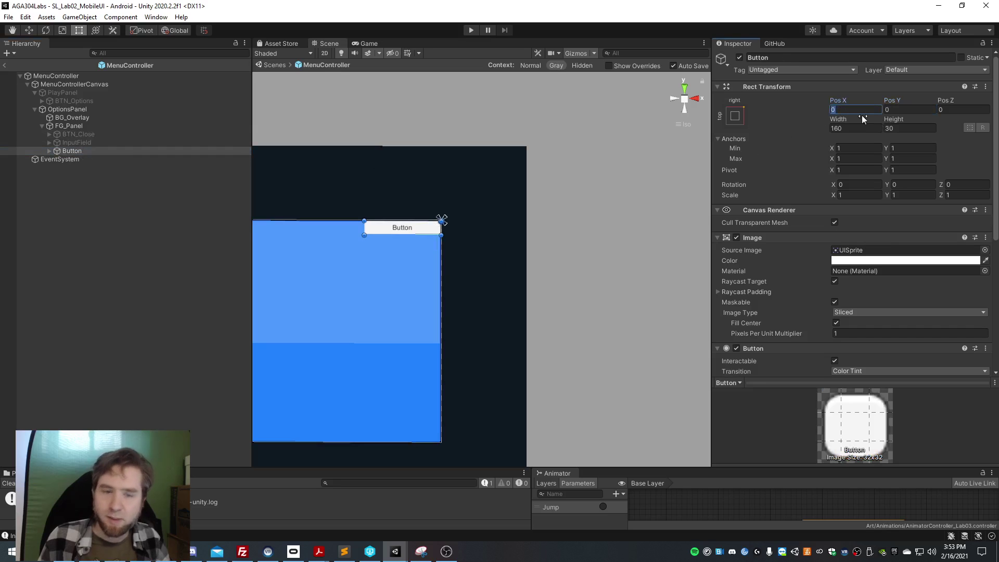
pyautogui.write('-10')
pyautogui.press('Tab')
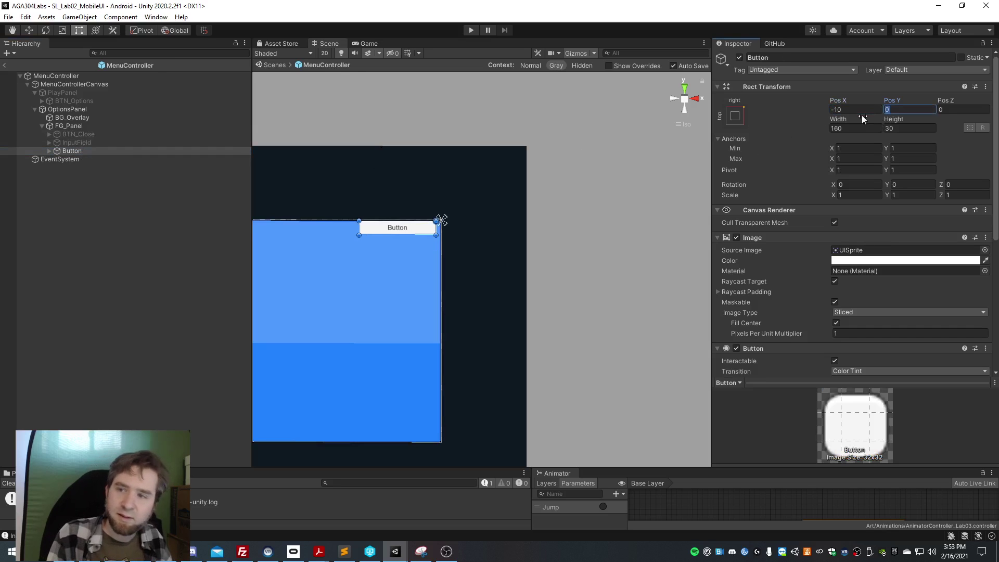
pyautogui.write('-10')
pyautogui.press('Tab')
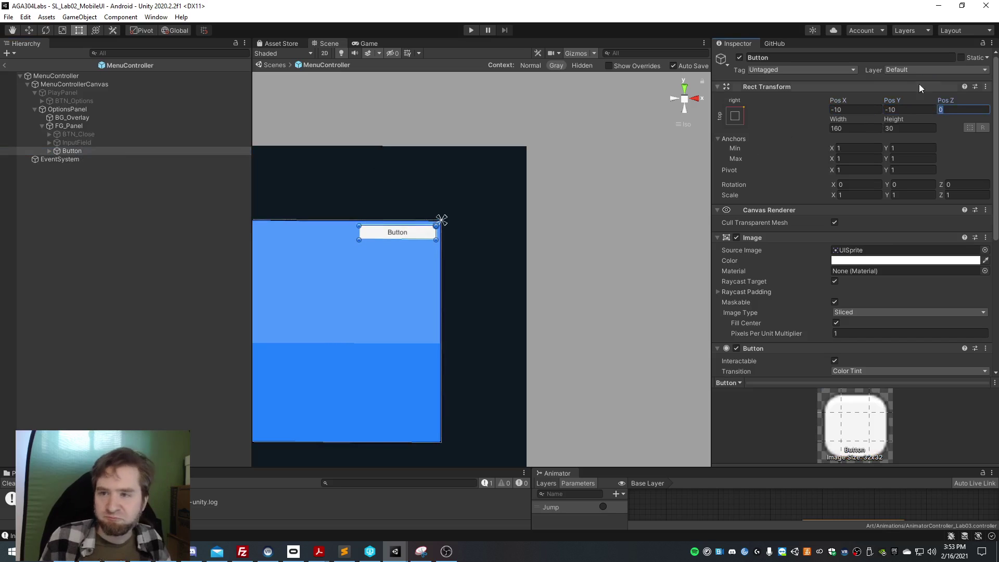
# Resize the Button to a square with Width 100 and Height 100
pyautogui.click(870, 127)
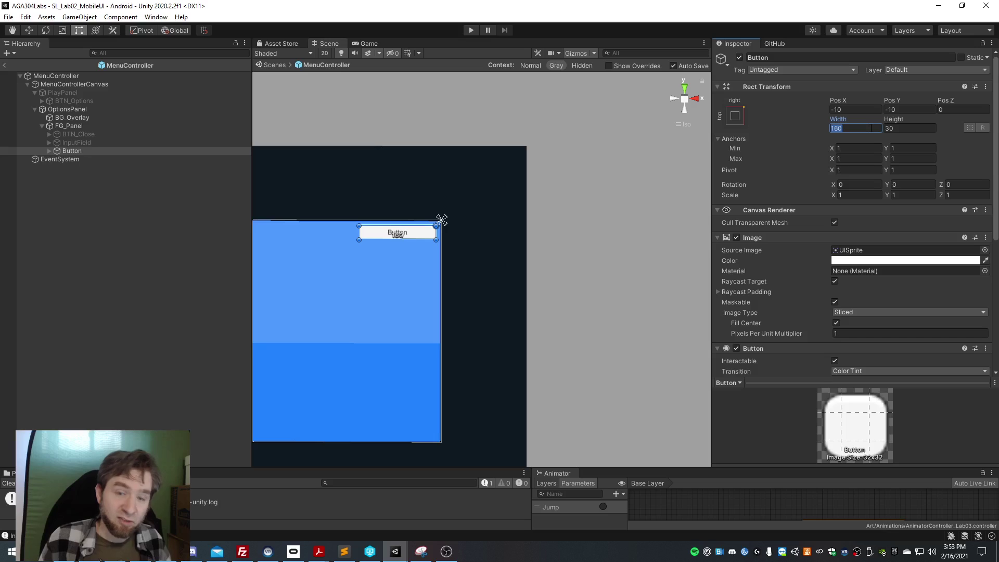
pyautogui.write('100')
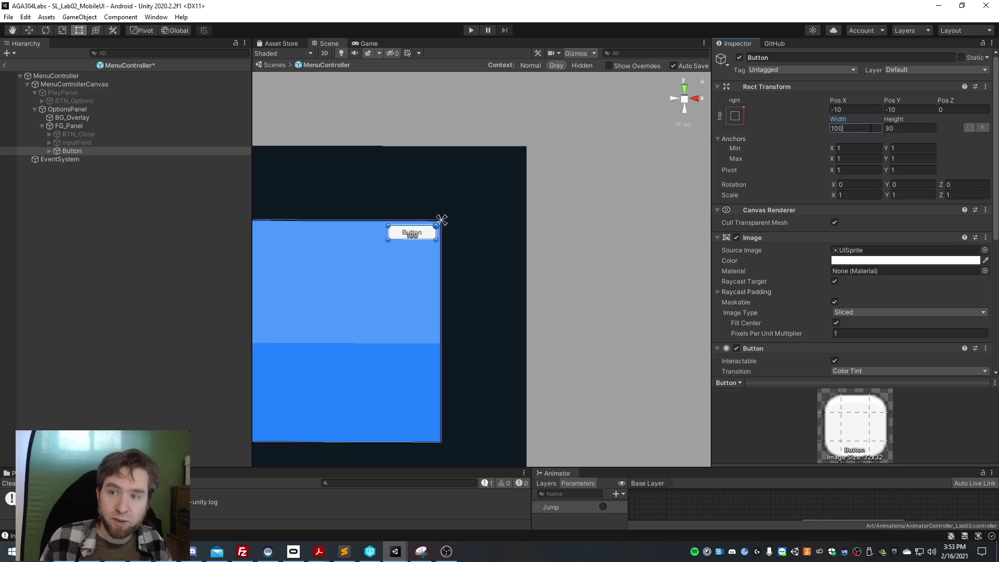
pyautogui.press('Tab')
pyautogui.write('100')
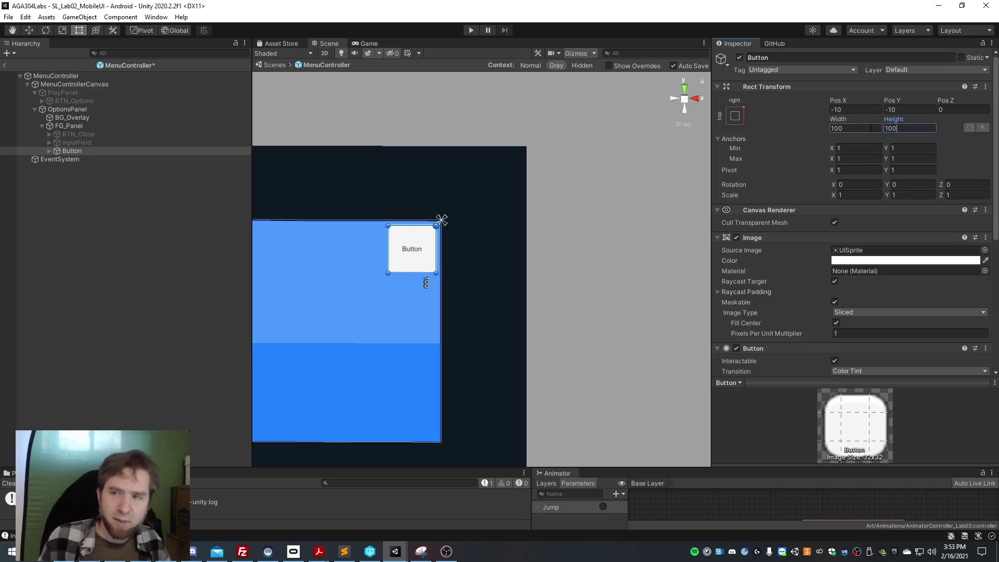
pyautogui.press('Return')
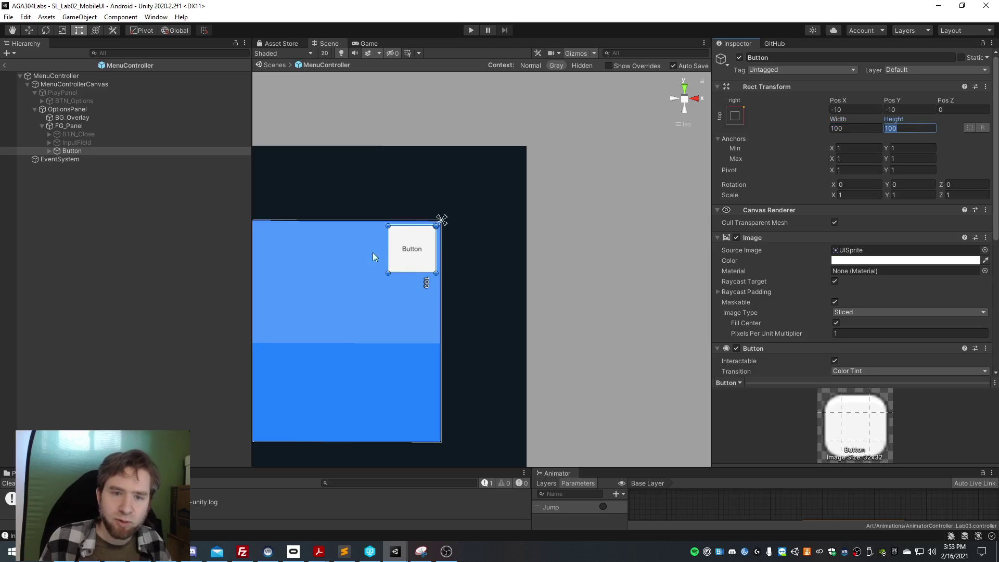
pyautogui.scroll(-2, 373, 252)
pyautogui.scroll(-2, 366, 251)
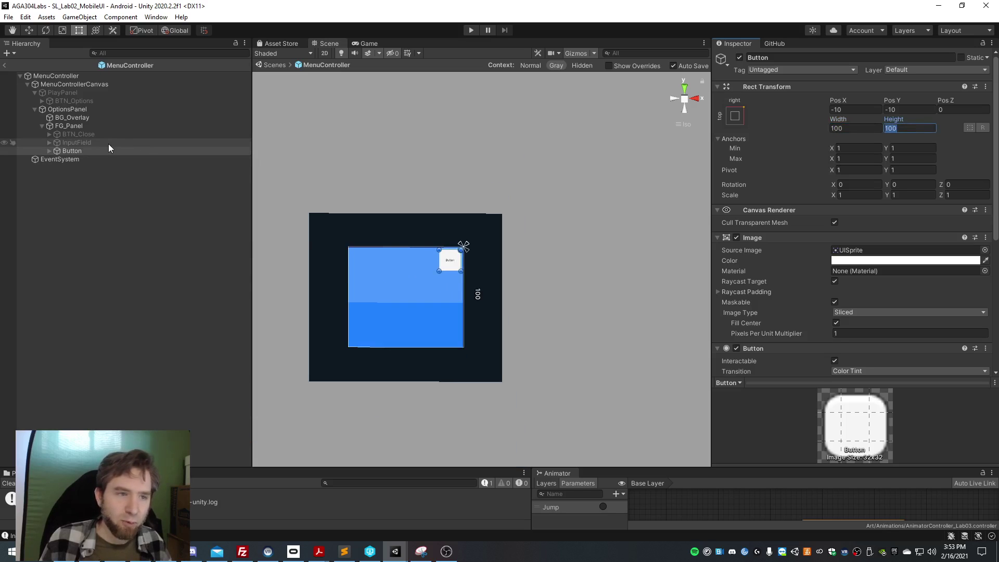
# Delete the sample Button from FG_Panel and reactivate the original BTN_Close
pyautogui.click(90, 150)
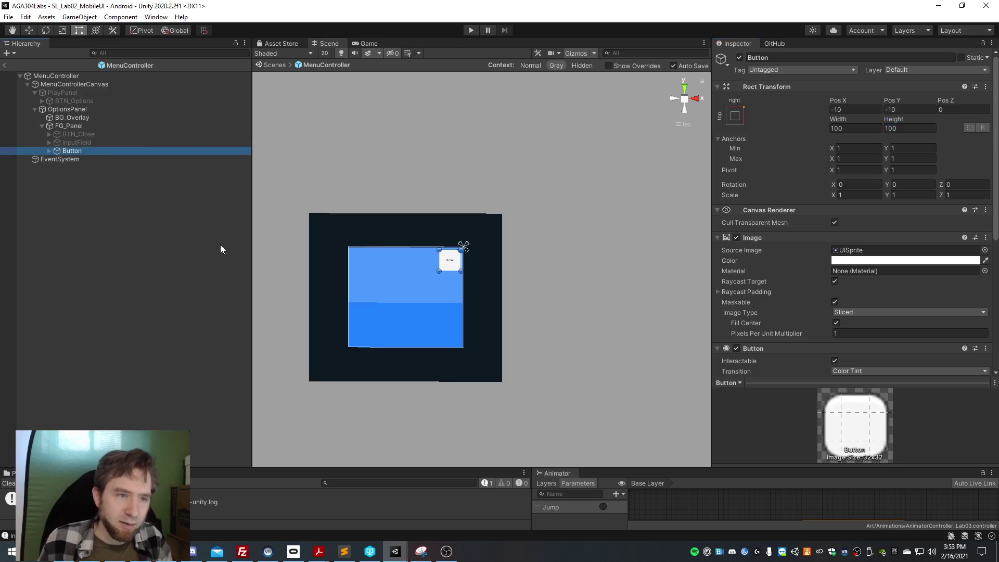
pyautogui.press('Delete')
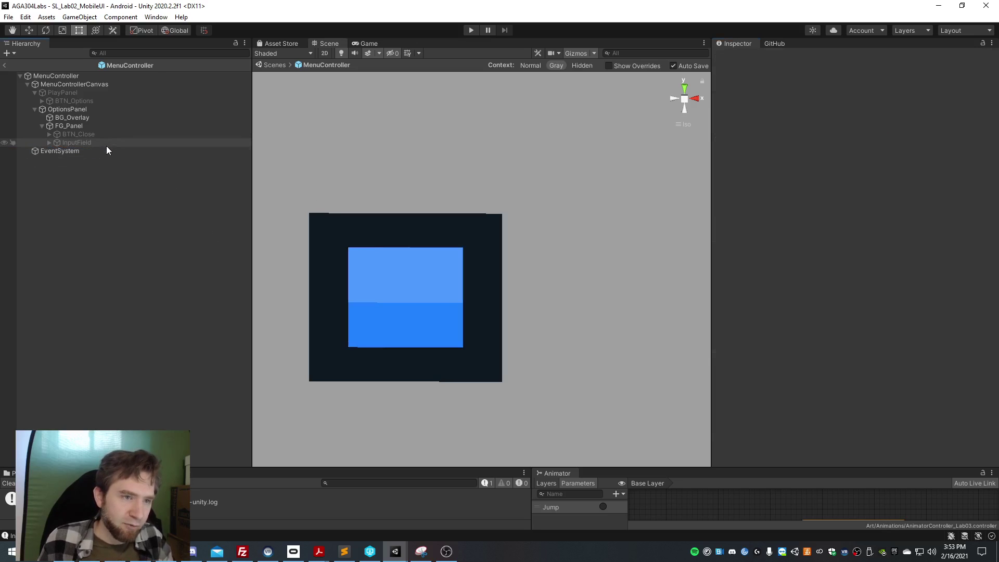
pyautogui.click(106, 145)
pyautogui.press('Up')
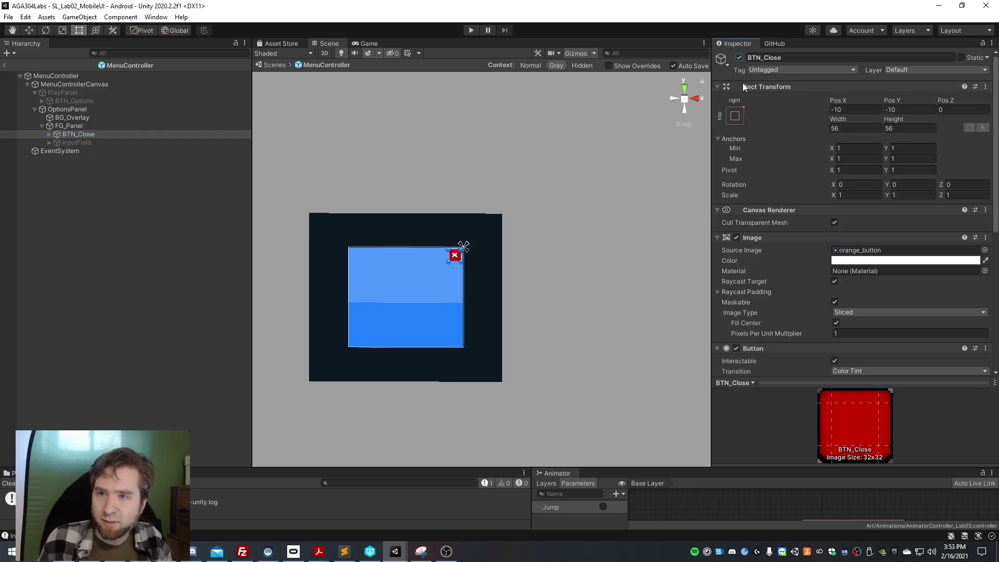
# Review BTN_Close's component settings and collapse its Canvas Renderer and Rect Transform components
pyautogui.scroll(-8, 773, 274)
pyautogui.scroll(8, 775, 244)
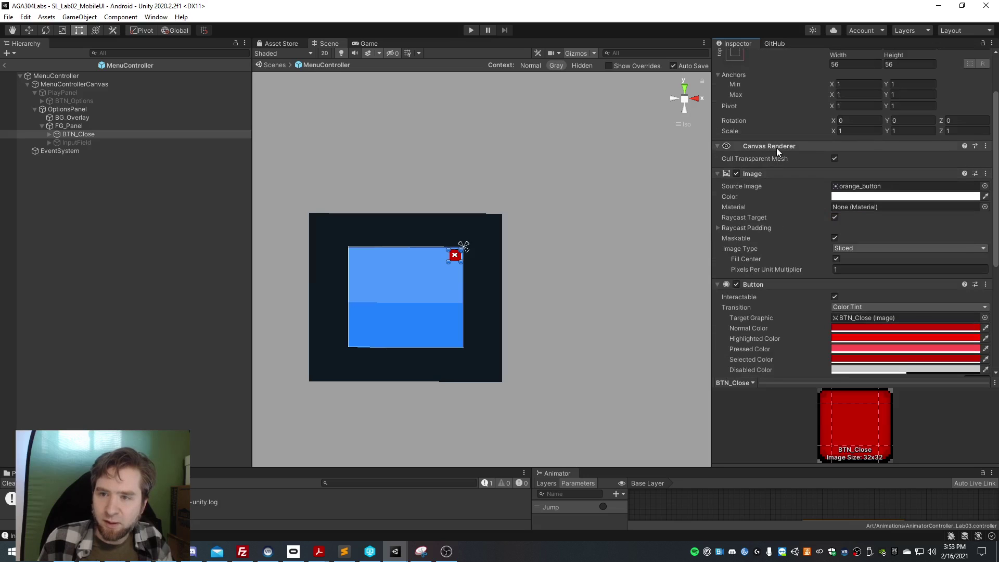
pyautogui.click(776, 148)
pyautogui.scroll(3, 774, 147)
pyautogui.click(773, 86)
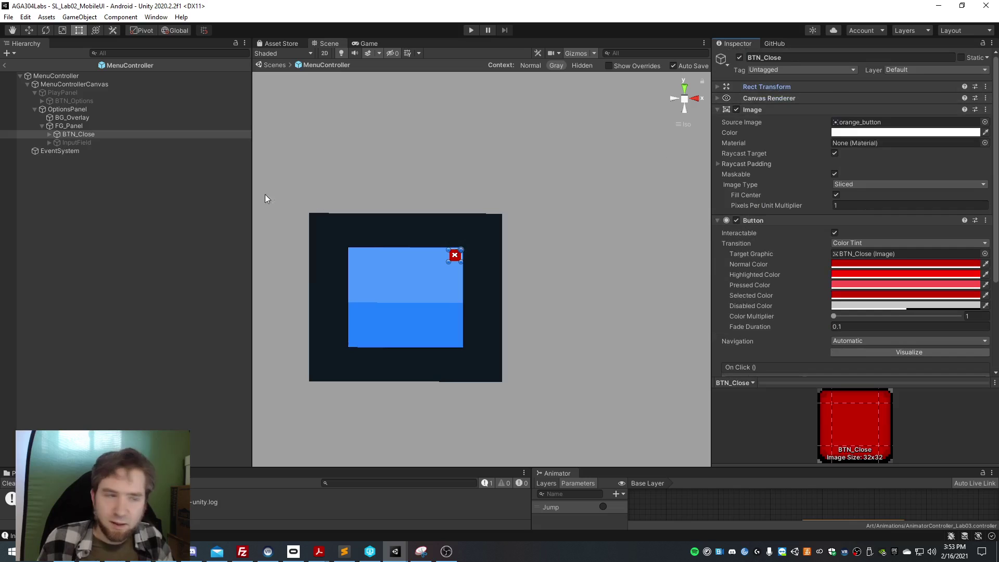
# Review the components of BG_Overlay and FG_Panel, collapsing FG_Panel's Image component
pyautogui.click(112, 117)
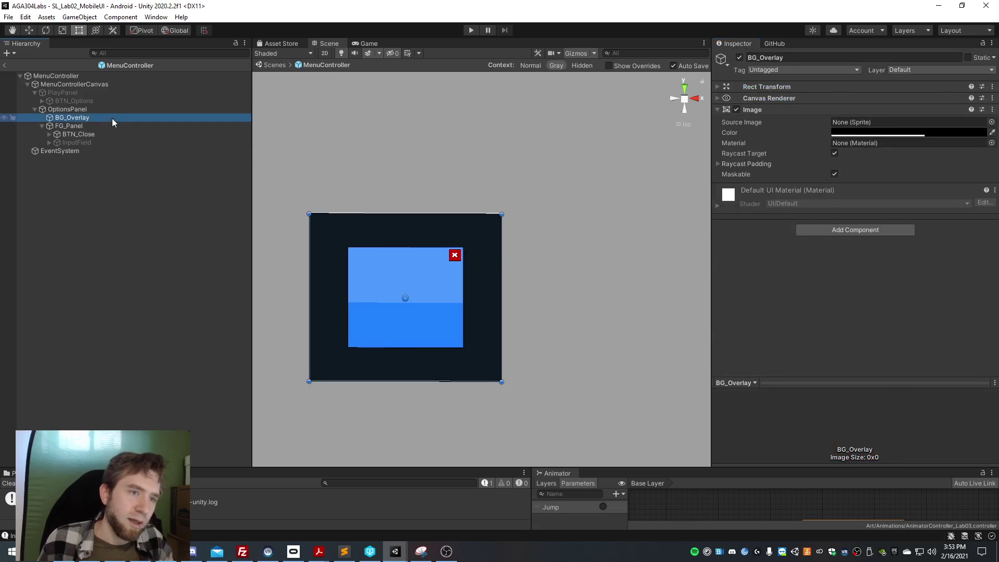
pyautogui.click(106, 126)
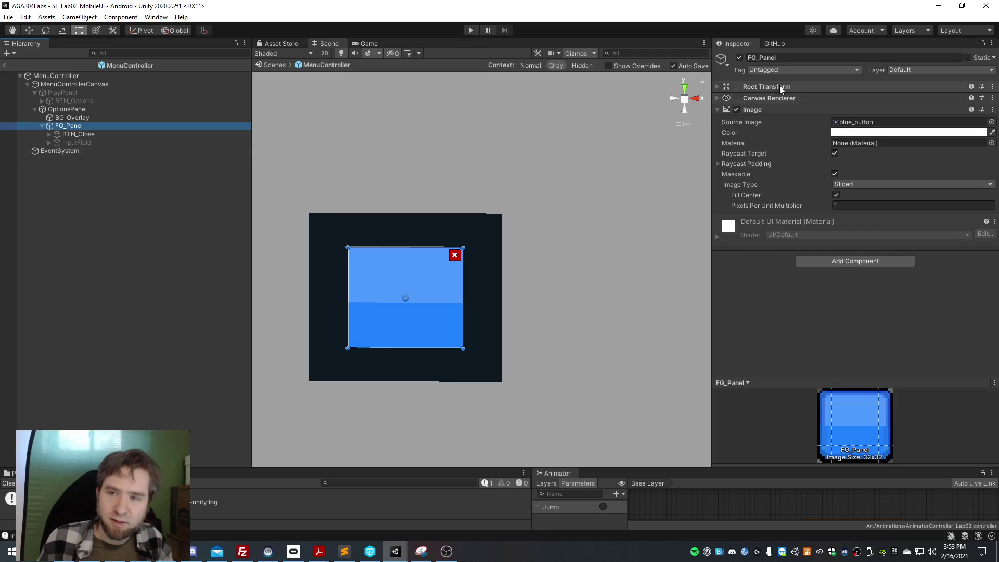
pyautogui.click(765, 107)
pyautogui.click(96, 107)
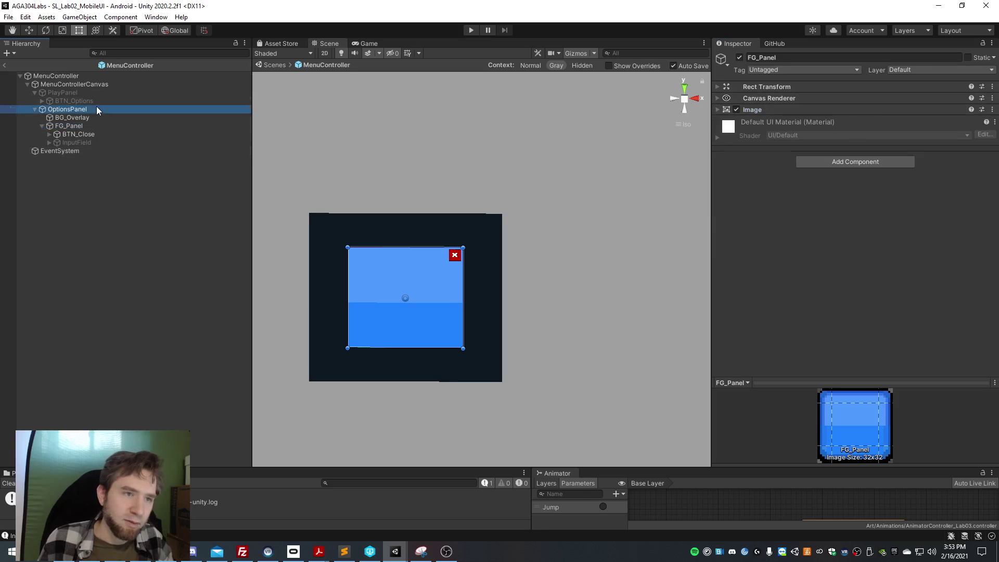
# Select and frame PlayPanel, and collapse its children in the hierarchy
pyautogui.doubleClick(92, 92)
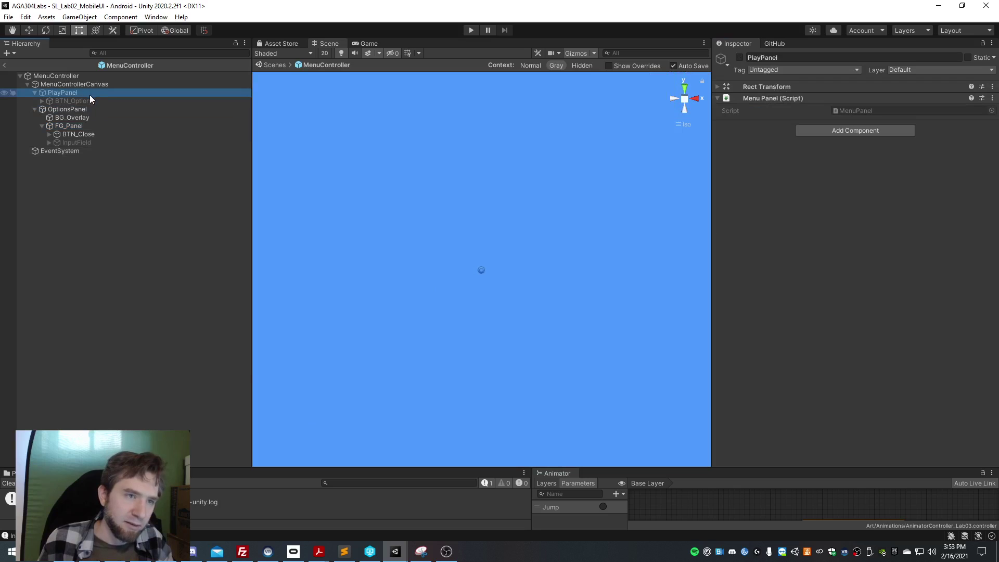
pyautogui.press('Left')
pyautogui.click(494, 236)
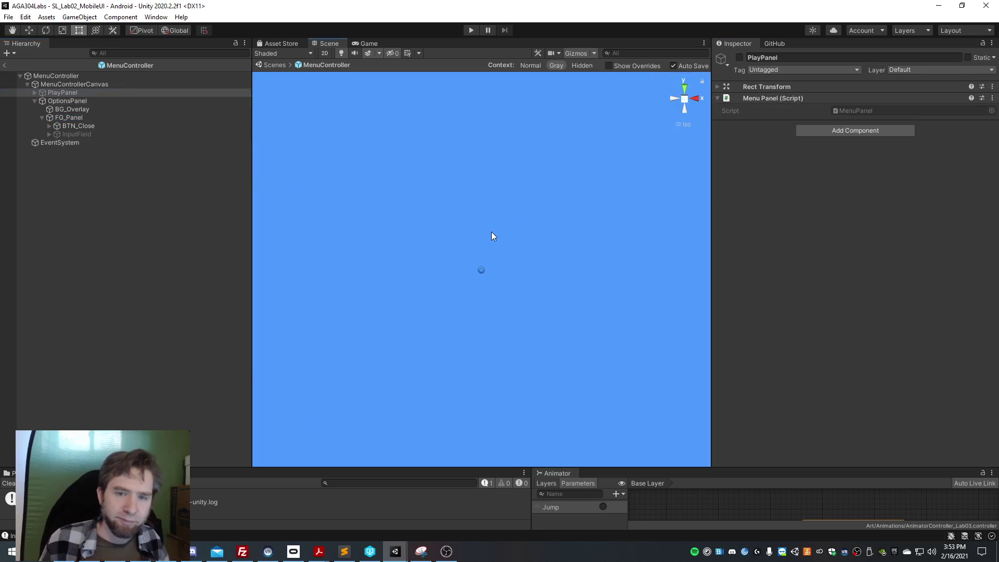
# Examine the full OptionsPanel layout from an angle and select OptionsPanel to view its Menu Panel script
pyautogui.keyDown('alt'); pyautogui.moveTo(444, 289); pyautogui.dragTo(534, 286); pyautogui.keyUp('alt')
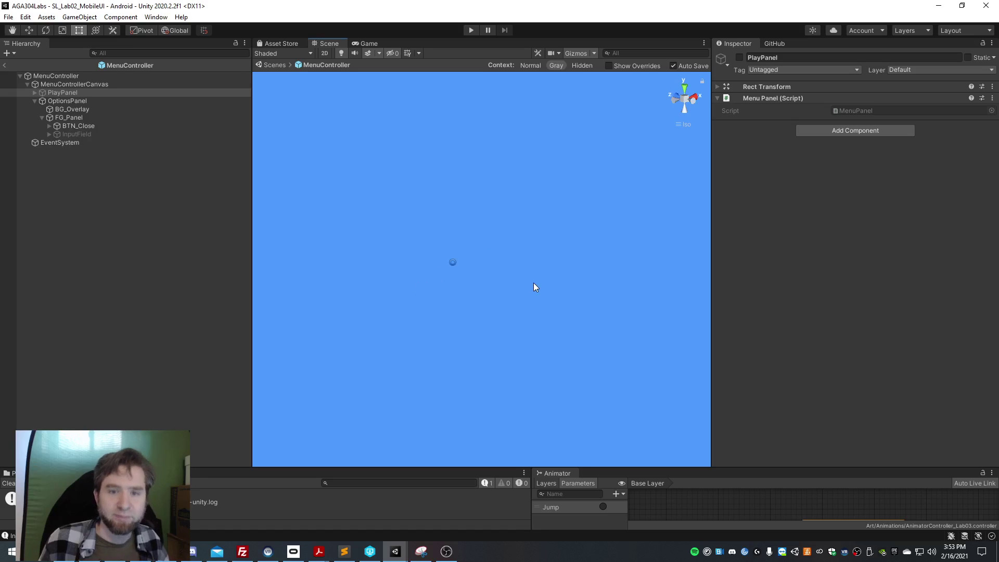
pyautogui.scroll(-5, 534, 287)
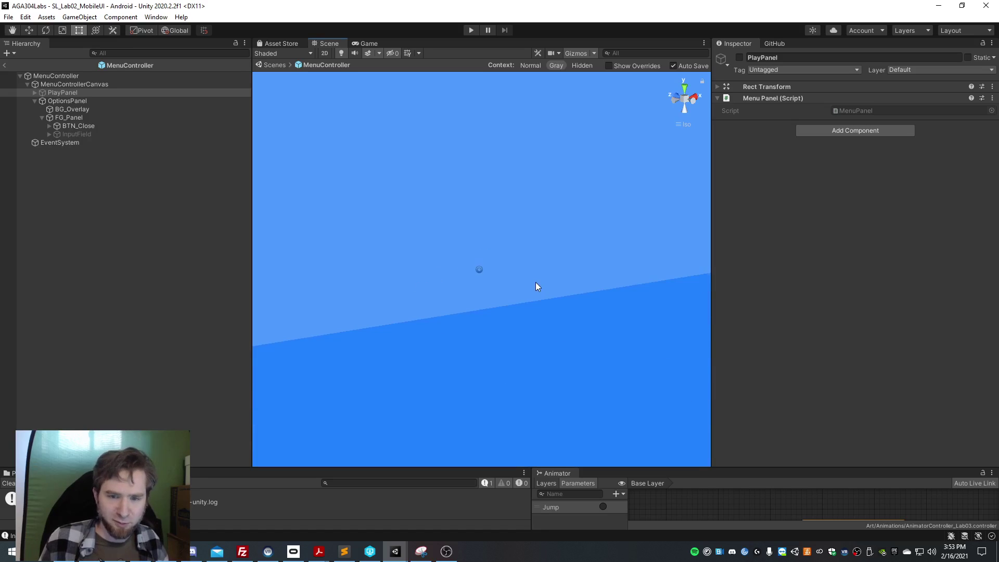
pyautogui.scroll(-6, 535, 285)
pyautogui.keyDown('alt'); pyautogui.moveTo(535, 283); pyautogui.dragTo(624, 276); pyautogui.keyUp('alt')
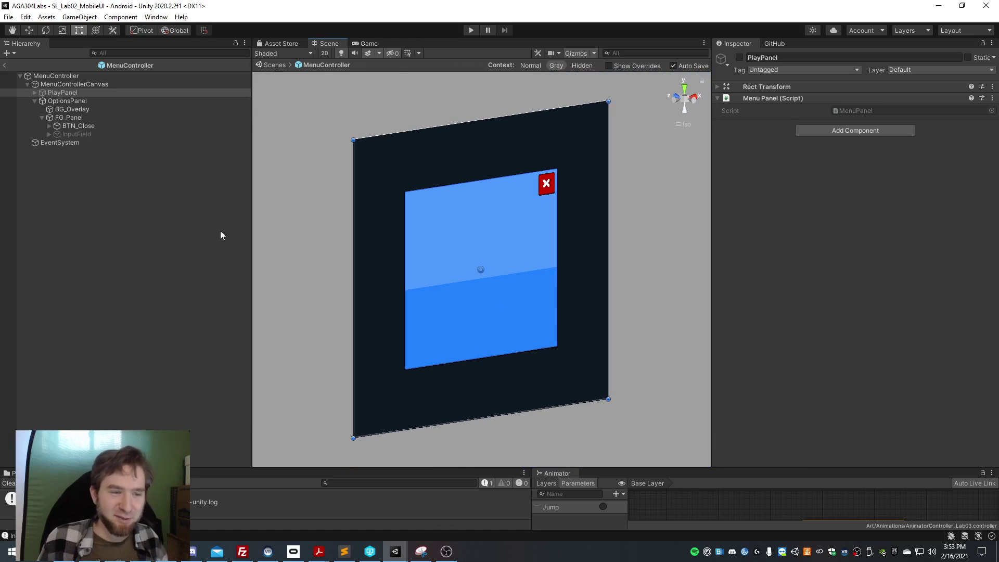
pyautogui.click(66, 99)
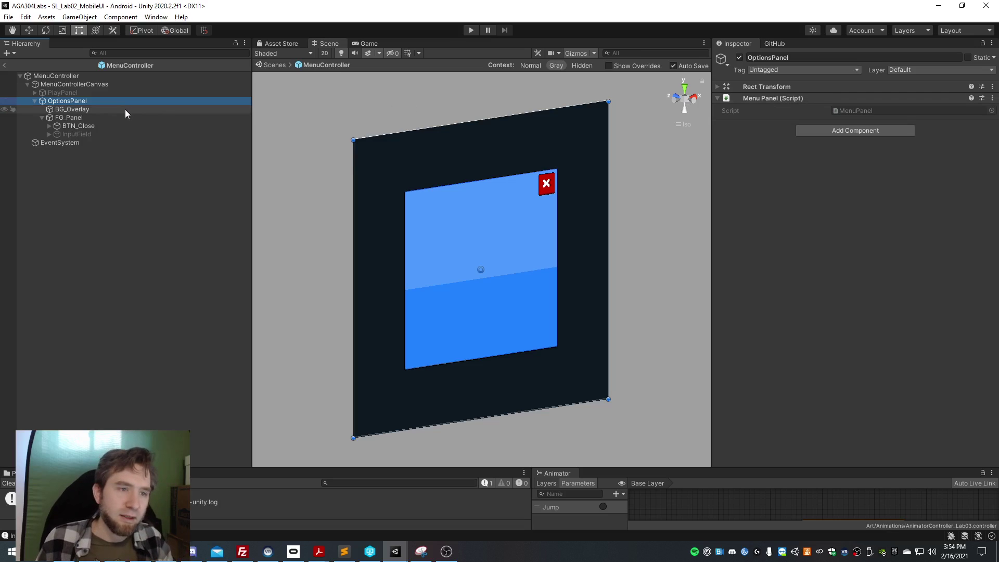
# Review BTN_Close's On Click events, locating the referenced OptionsPanel and viewing the functions available for the first event
pyautogui.click(76, 126)
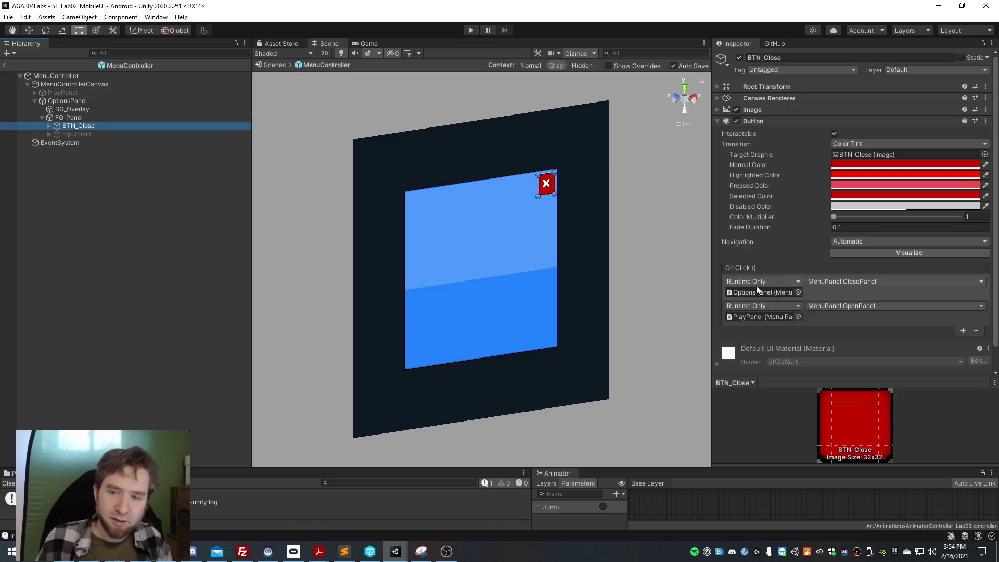
pyautogui.click(70, 118)
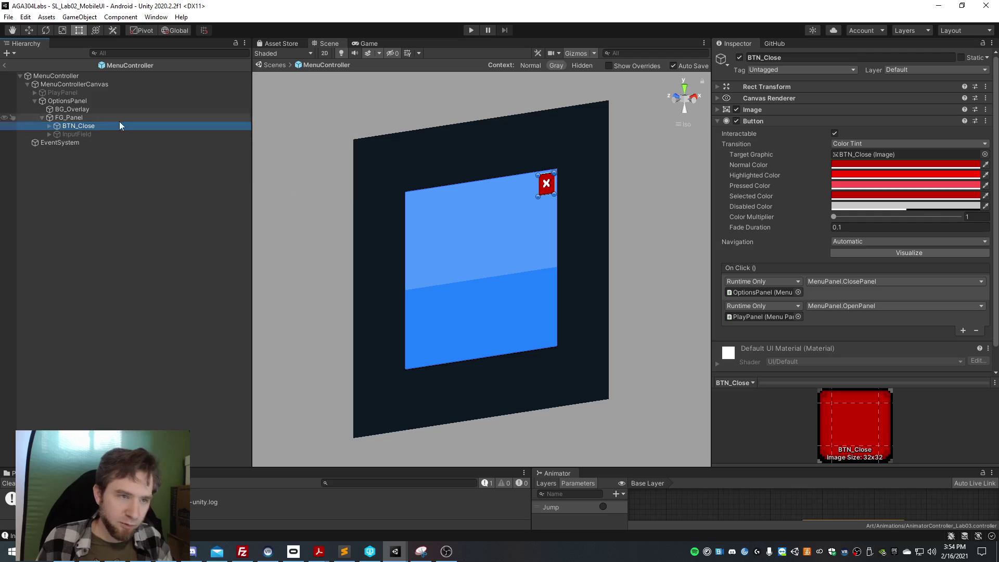
pyautogui.click(75, 126)
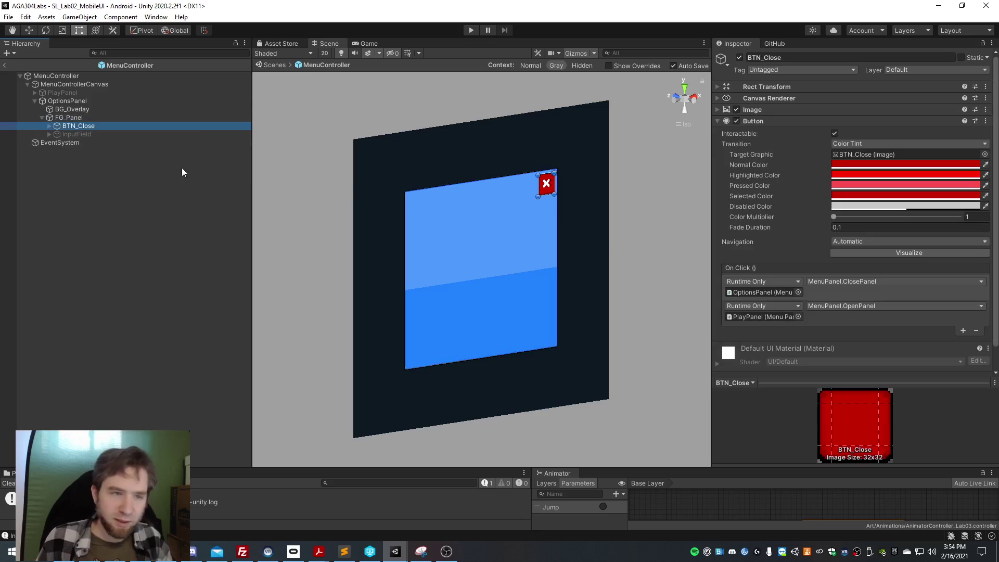
pyautogui.click(757, 293)
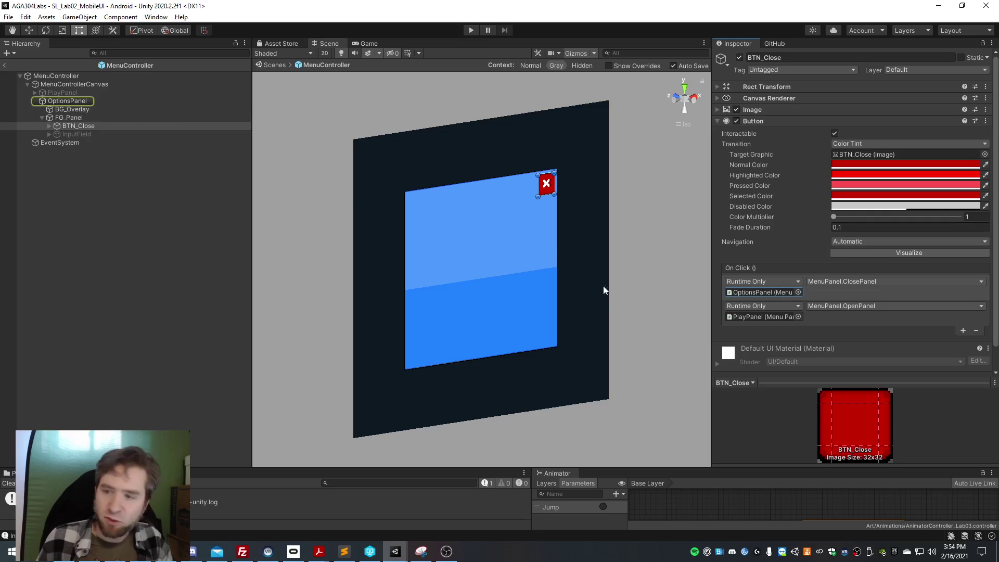
pyautogui.click(903, 282)
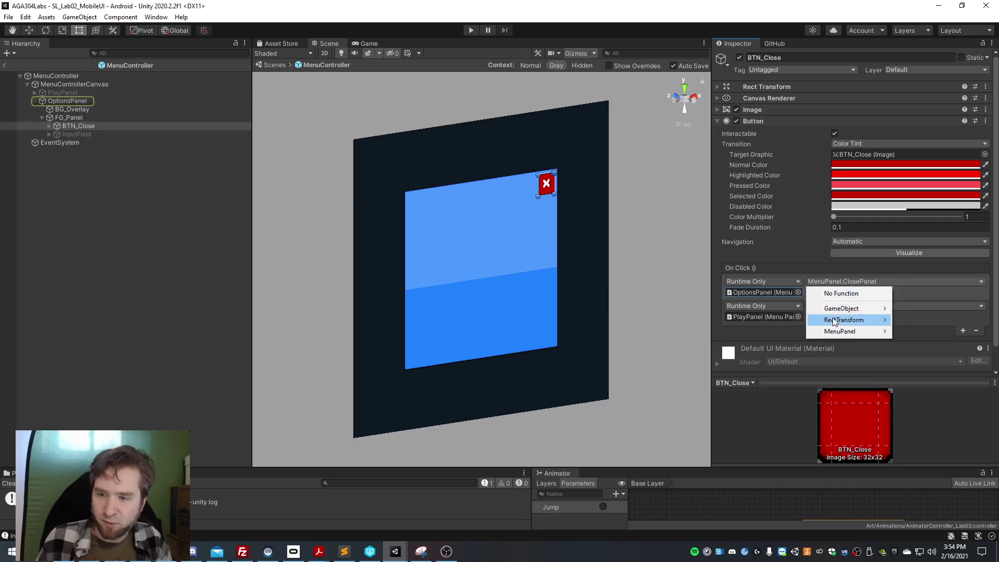
# Reassign OptionsPanel as the target of BTN_Close's first On Click event and set its function to MenuPanel.ClosePanel
pyautogui.moveTo(82, 103); pyautogui.dragTo(761, 292)
pyautogui.click(856, 281)
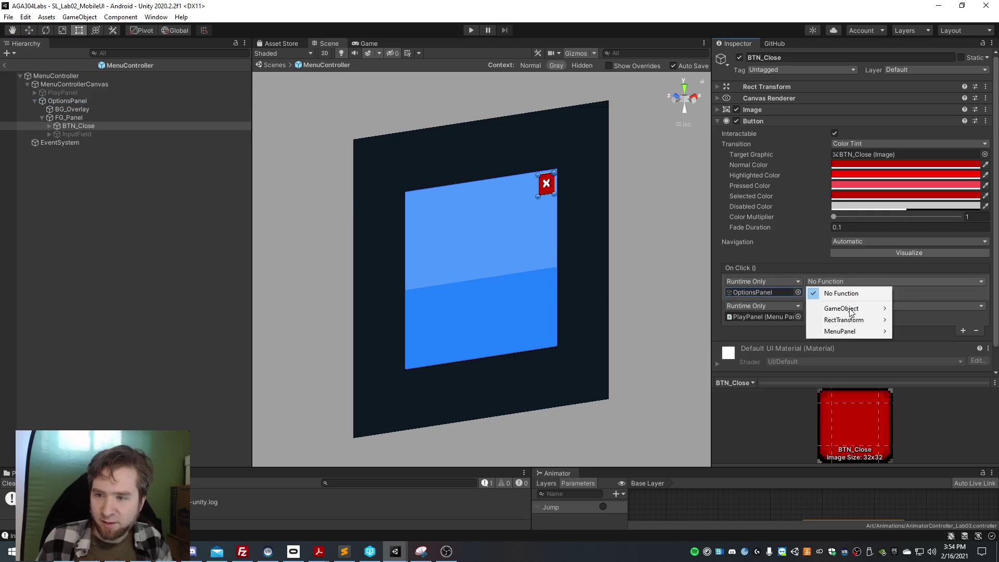
pyautogui.moveTo(849, 331)
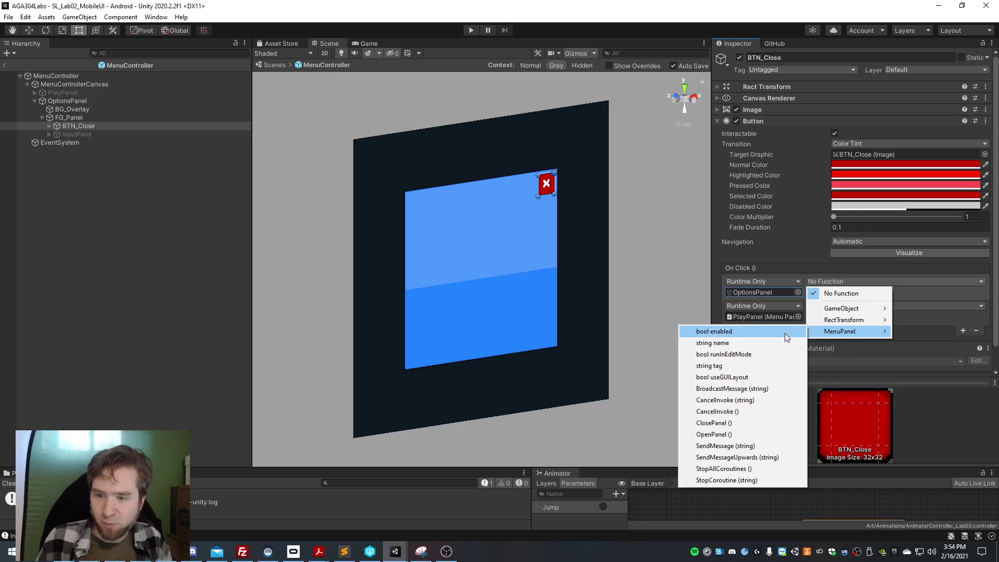
pyautogui.click(725, 422)
# Reassign PlayPanel as the target of BTN_Close's second On Click event and set its function to MenuPanel.ClosePanel
pyautogui.click(824, 315)
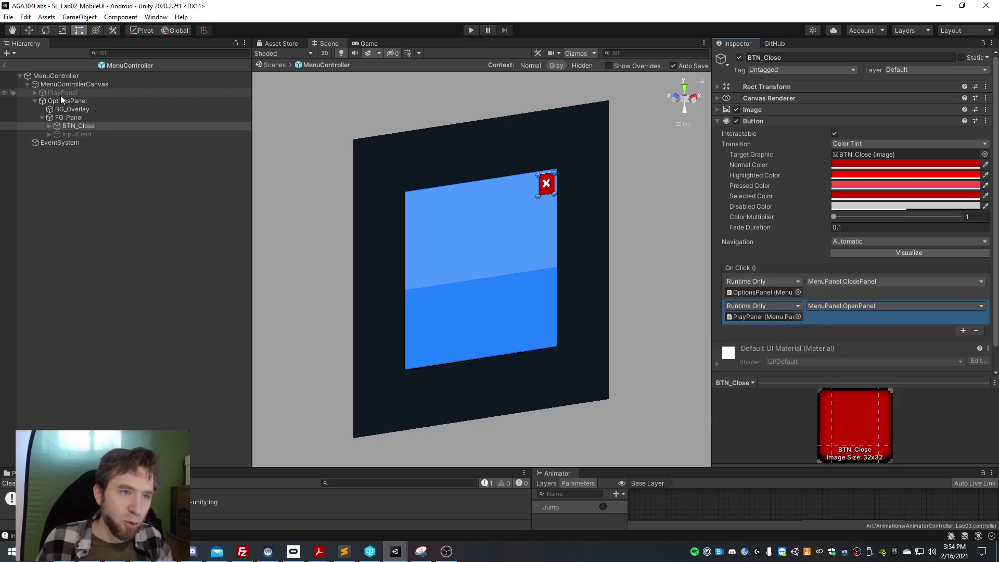
pyautogui.moveTo(64, 92); pyautogui.dragTo(729, 318)
pyautogui.click(838, 305)
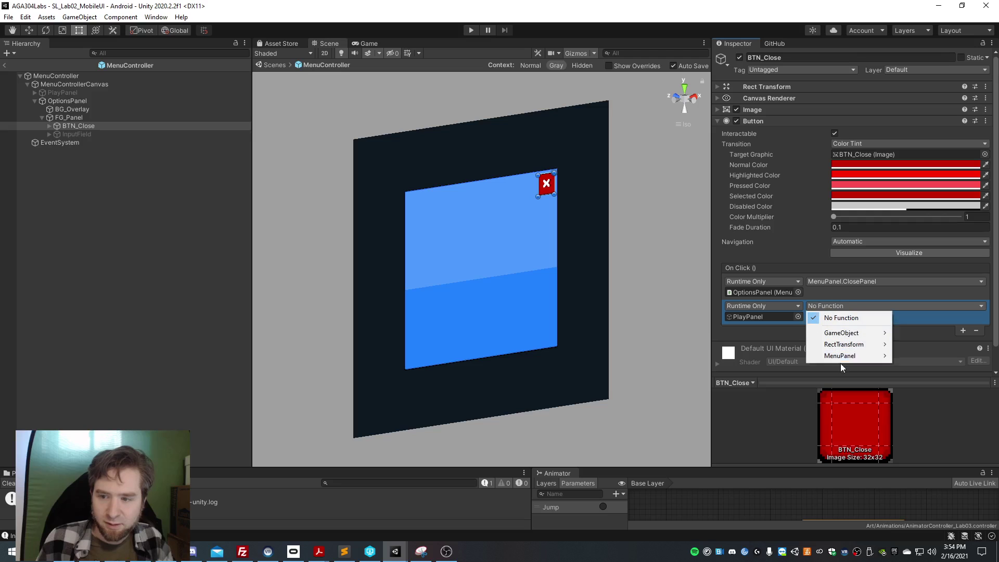
pyautogui.moveTo(843, 357)
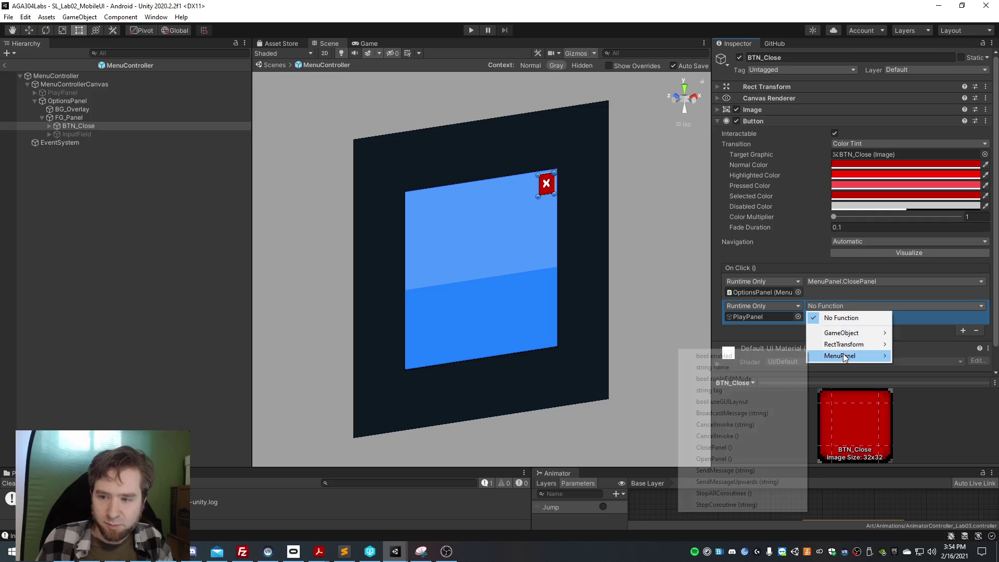
pyautogui.click(740, 448)
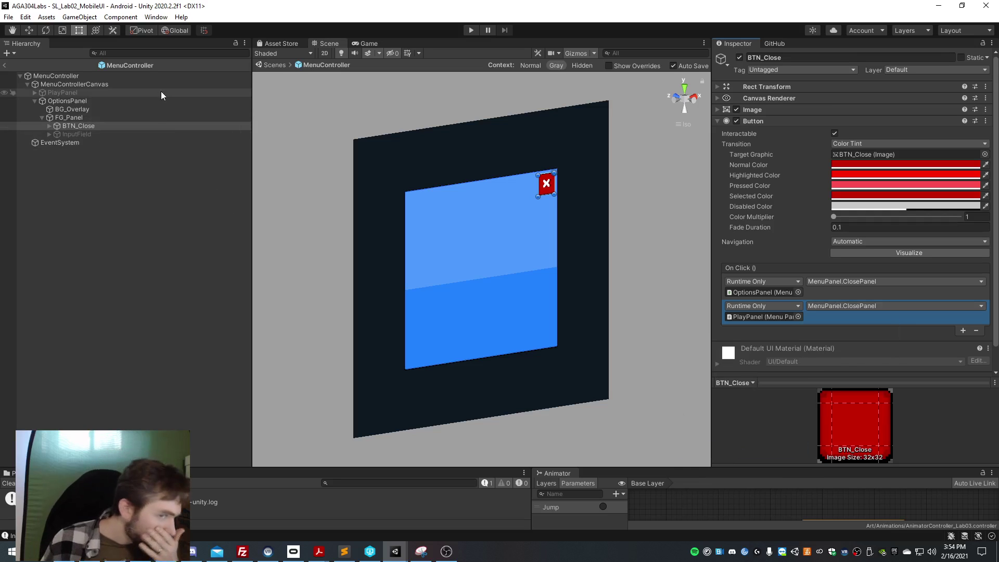
# Collapse FG_Panel and OptionsPanel in the hierarchy
pyautogui.click(113, 113)
pyautogui.press('Down')
pyautogui.press('Left')
pyautogui.press('Up')
pyautogui.press('Up')
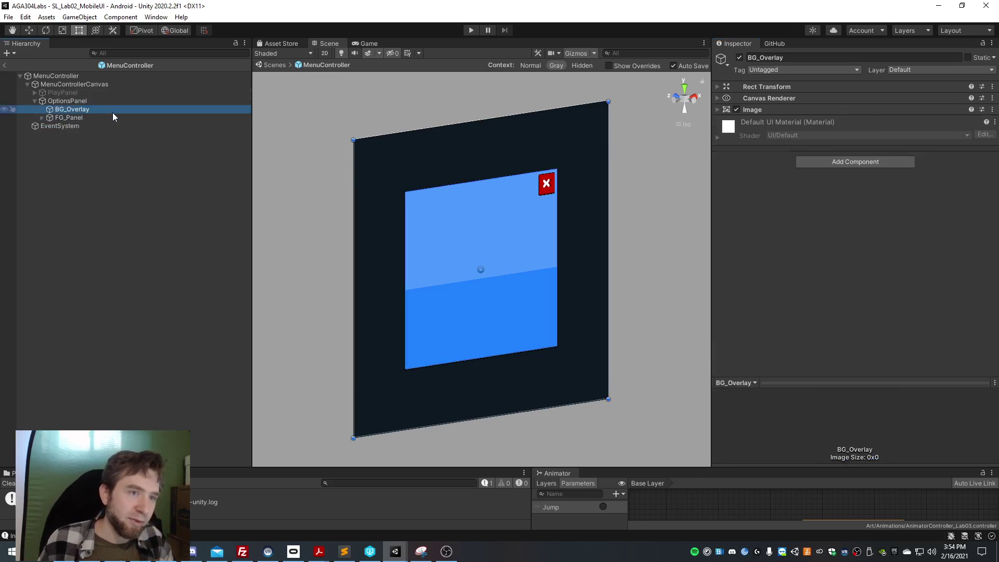
pyautogui.press('Left')
# Expand PlayPanel and BTN_Options, and check which objects BTN_Options' two On Click events reference
pyautogui.press('Up')
pyautogui.press('Right')
pyautogui.press('Down')
pyautogui.press('Right')
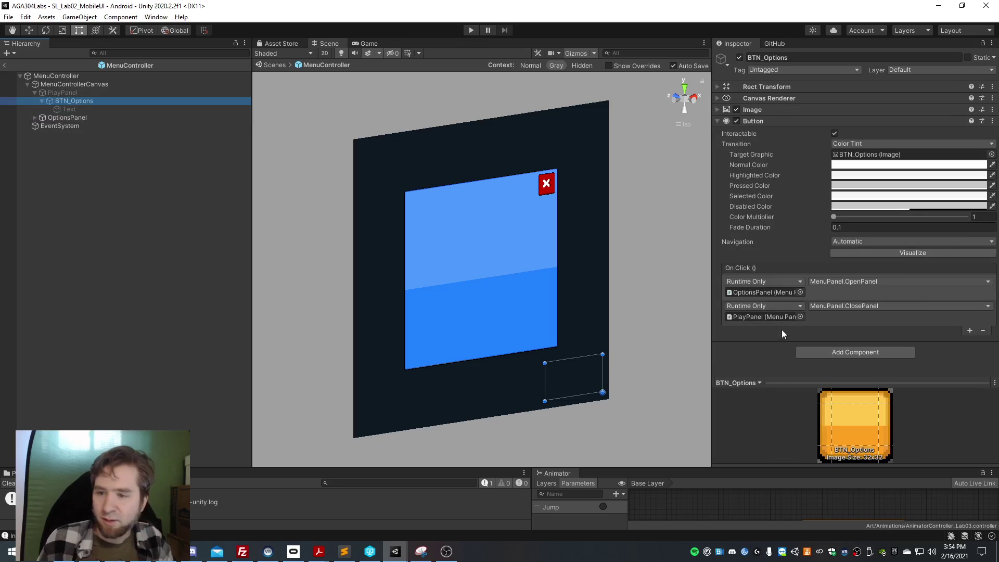
pyautogui.click(776, 291)
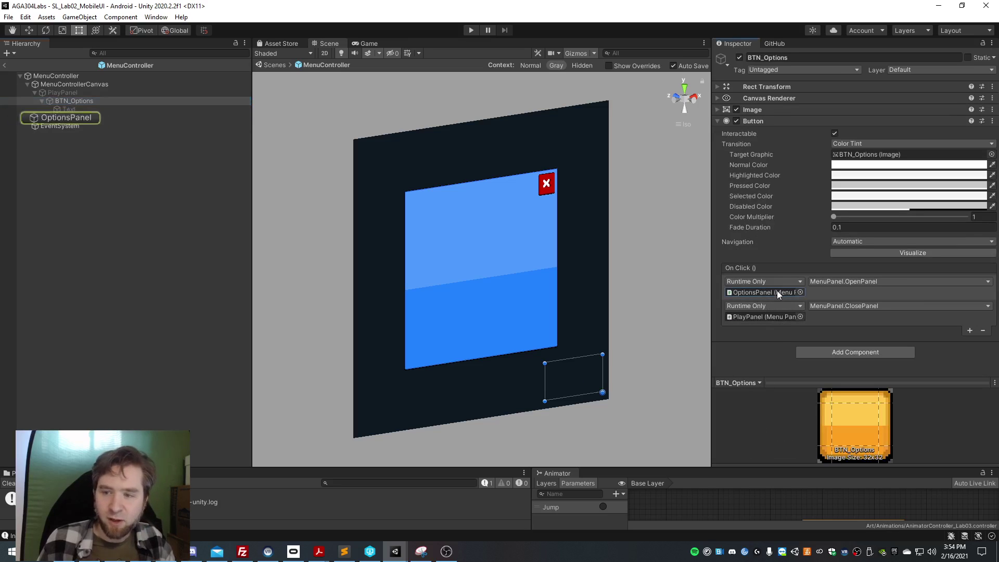
pyautogui.click(782, 317)
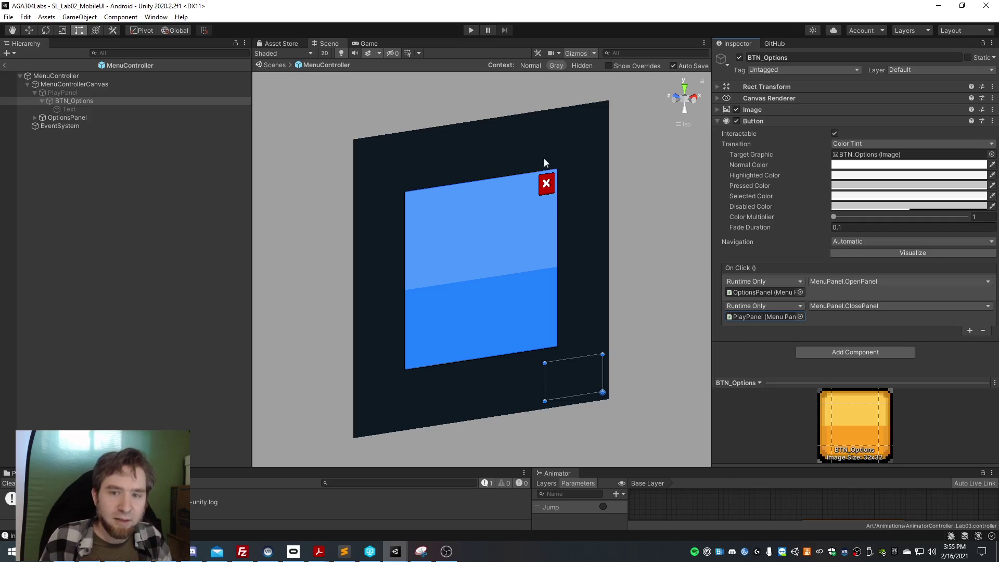
# Select BTN_Close in the scene again and enlarge the area holding the Console and Animator
pyautogui.click(544, 181)
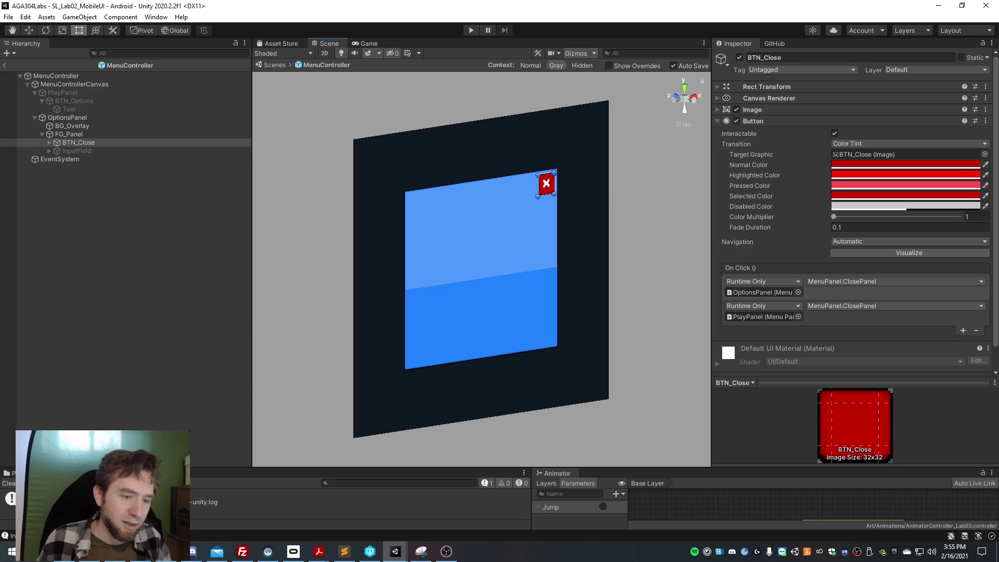
pyautogui.moveTo(172, 467); pyautogui.dragTo(168, 383)
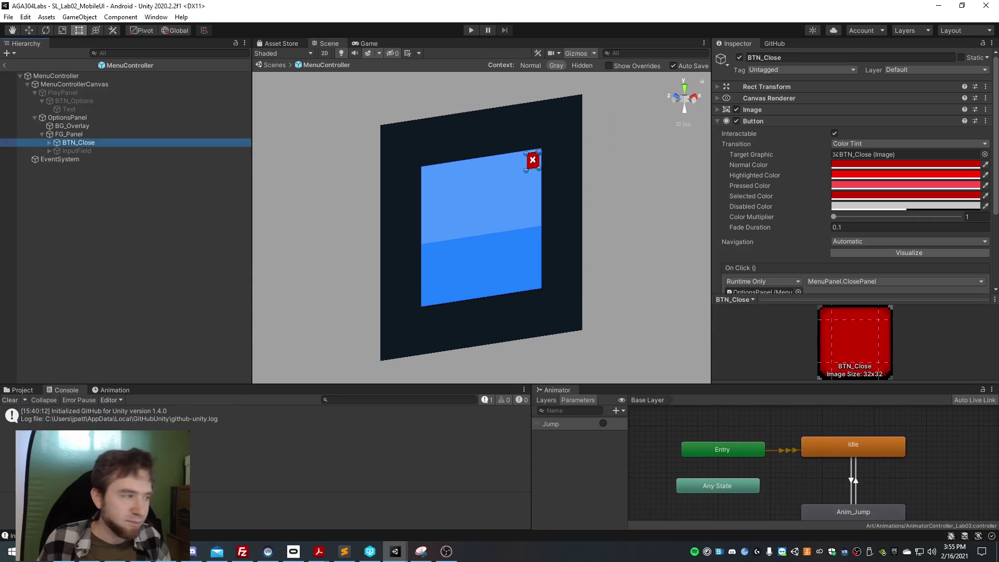